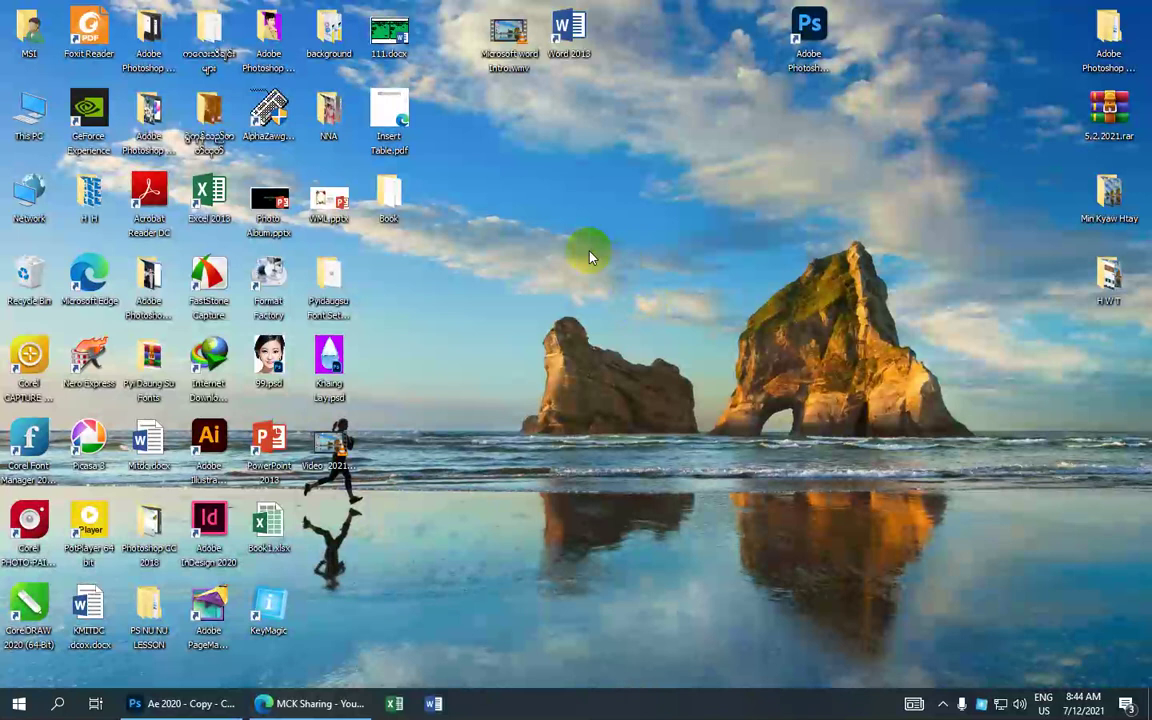
Step: Launch Word 2013 from its desktop shortcut
{"action": "double_click", "coordinate": [570, 42]}
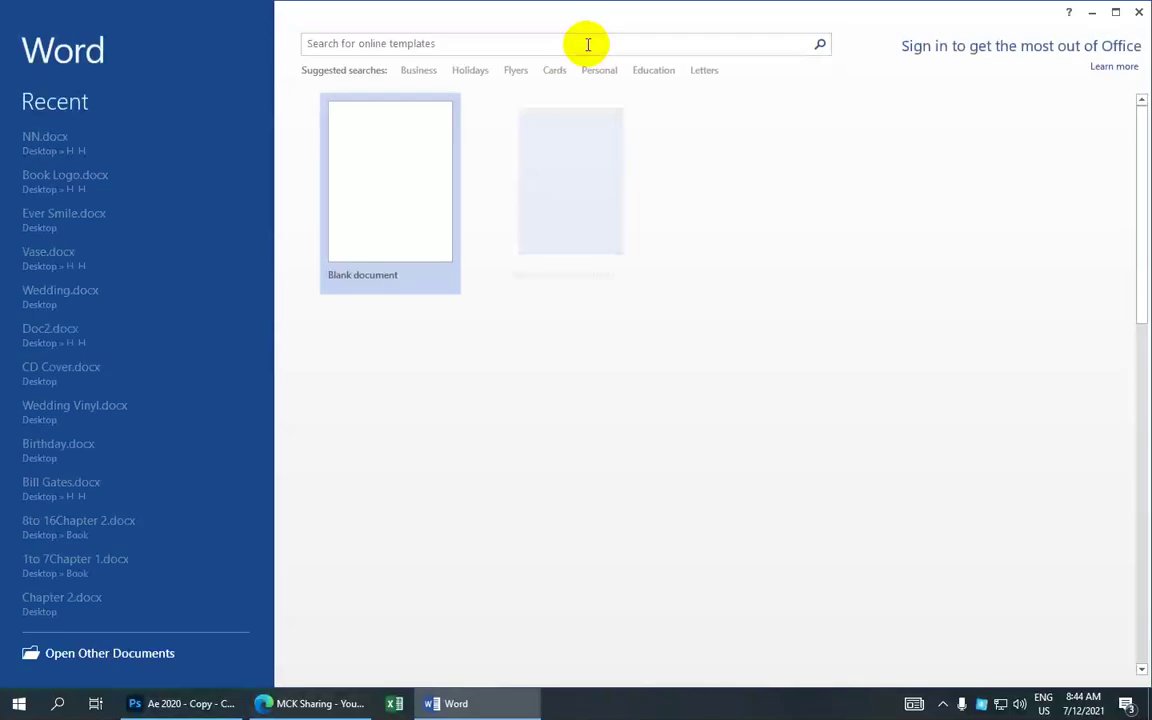
Step: Create a new blank document and set its paper size to A4
{"action": "left_click", "coordinate": [376, 212]}
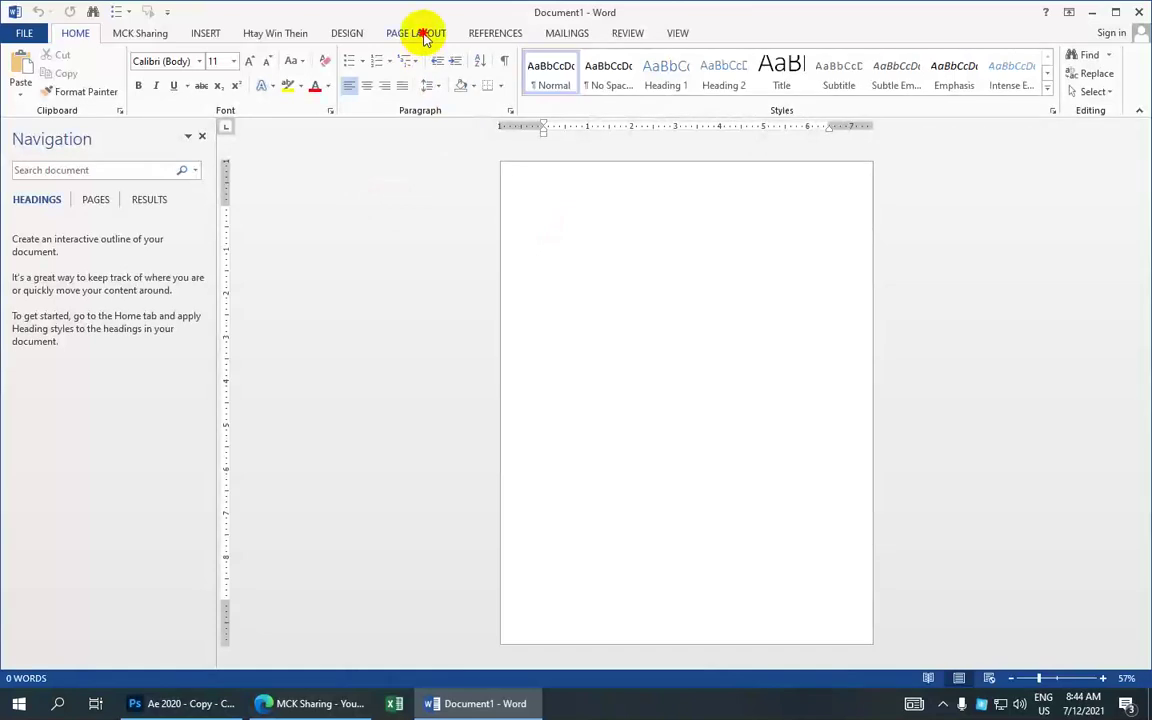
{"action": "left_click", "coordinate": [416, 33]}
{"action": "left_click", "coordinate": [114, 86]}
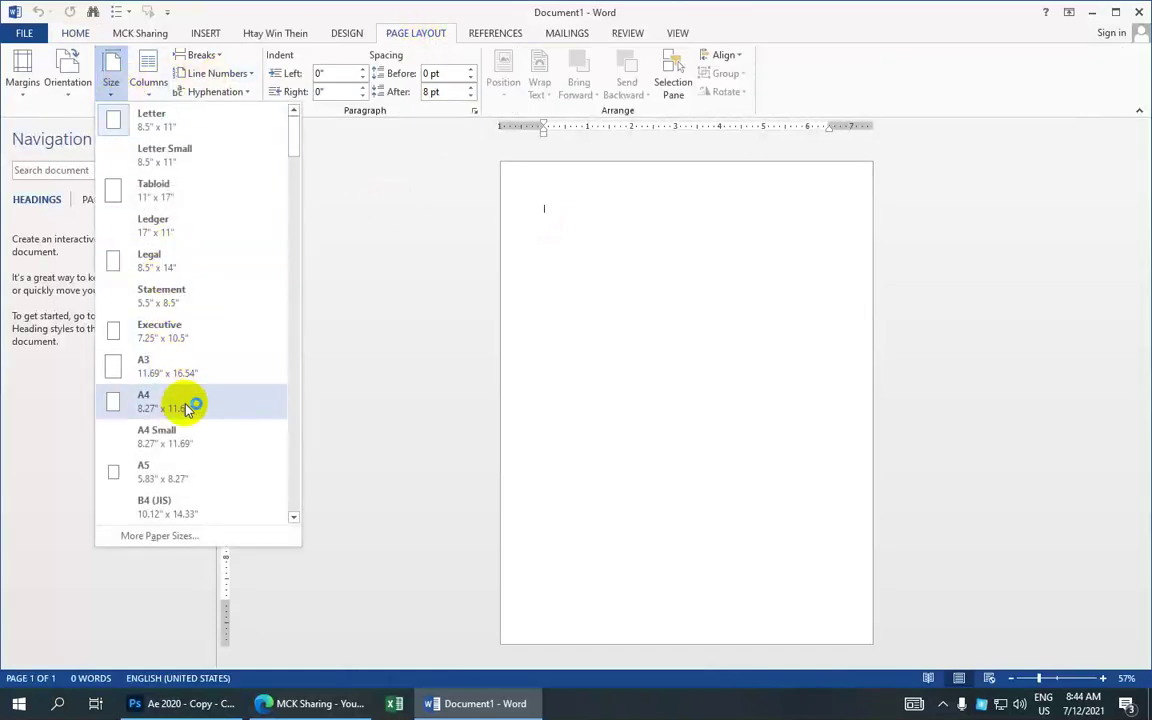
{"action": "left_click", "coordinate": [183, 402]}
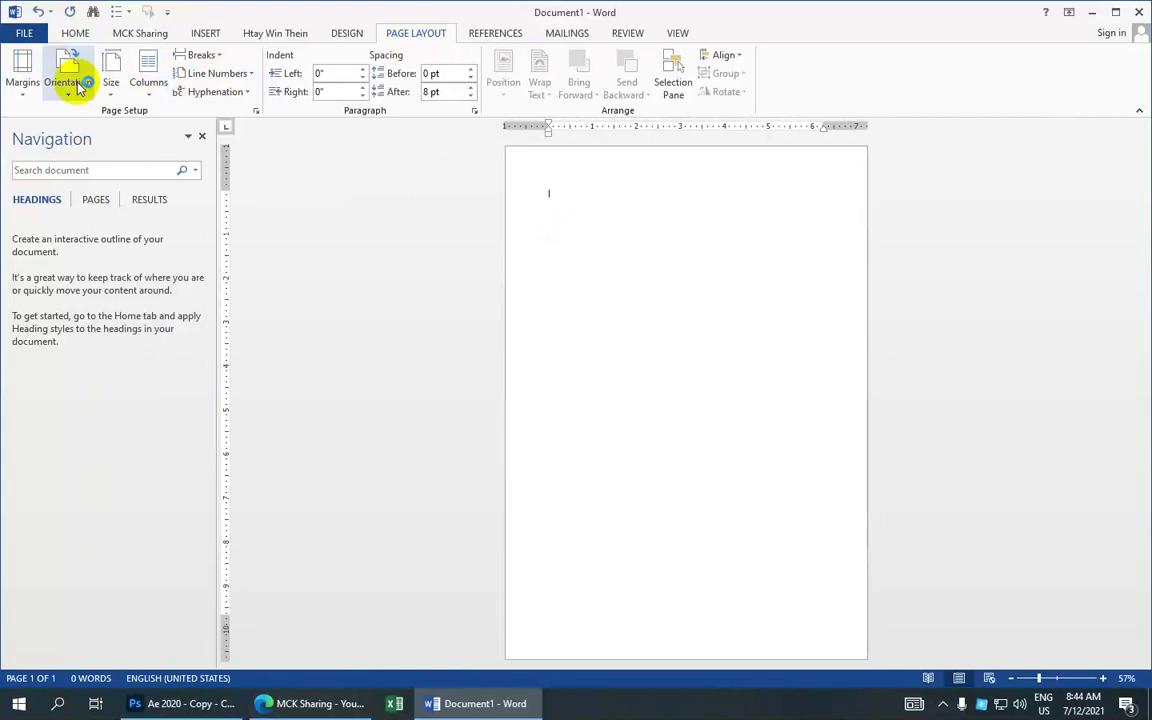
Step: Keep the page as a single column in portrait orientation
{"action": "left_click", "coordinate": [145, 85]}
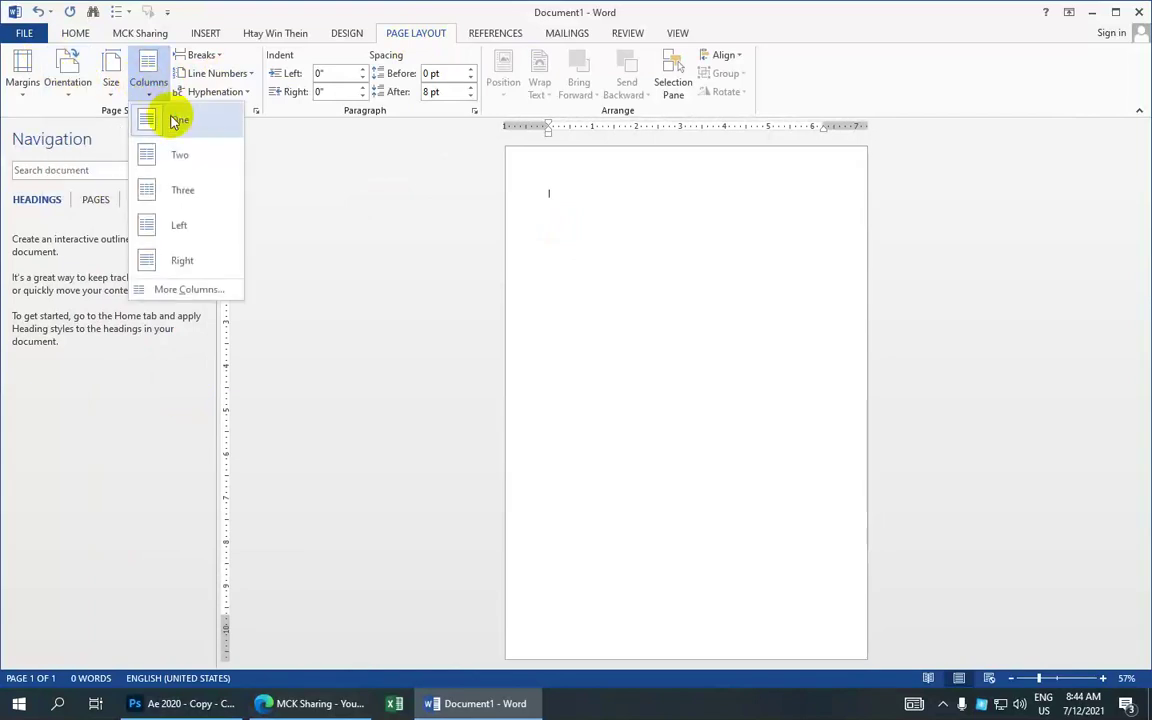
{"action": "left_click", "coordinate": [172, 116]}
{"action": "left_click", "coordinate": [76, 95]}
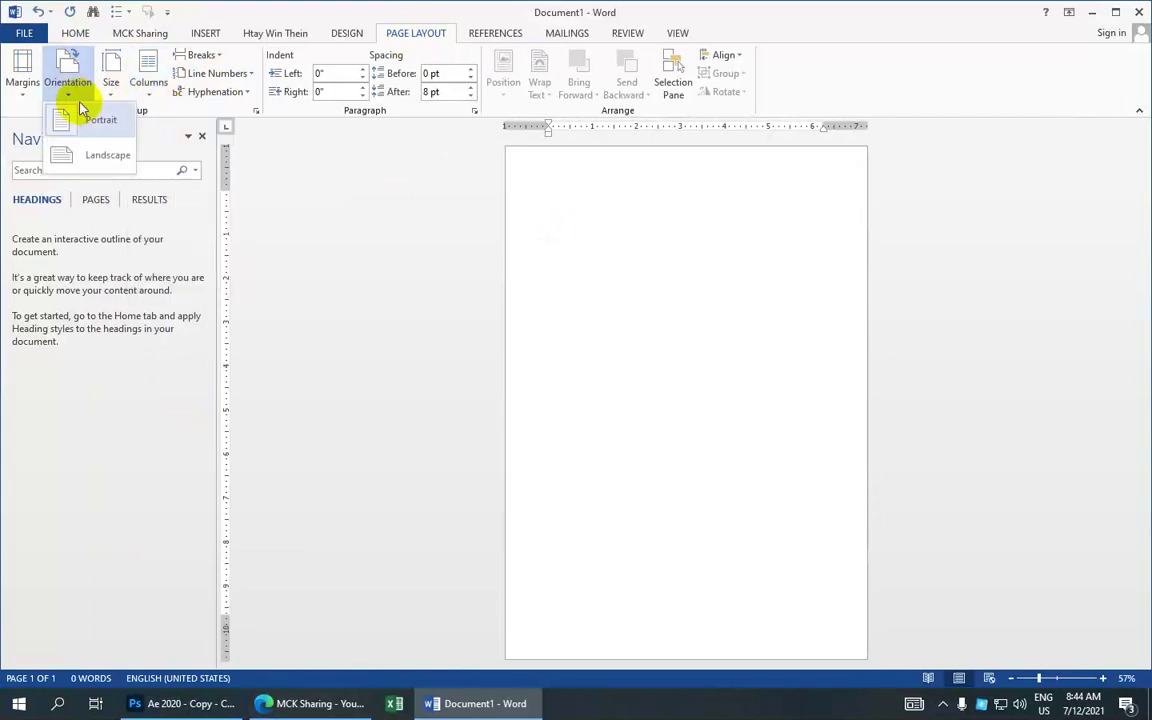
{"action": "left_click", "coordinate": [100, 128]}
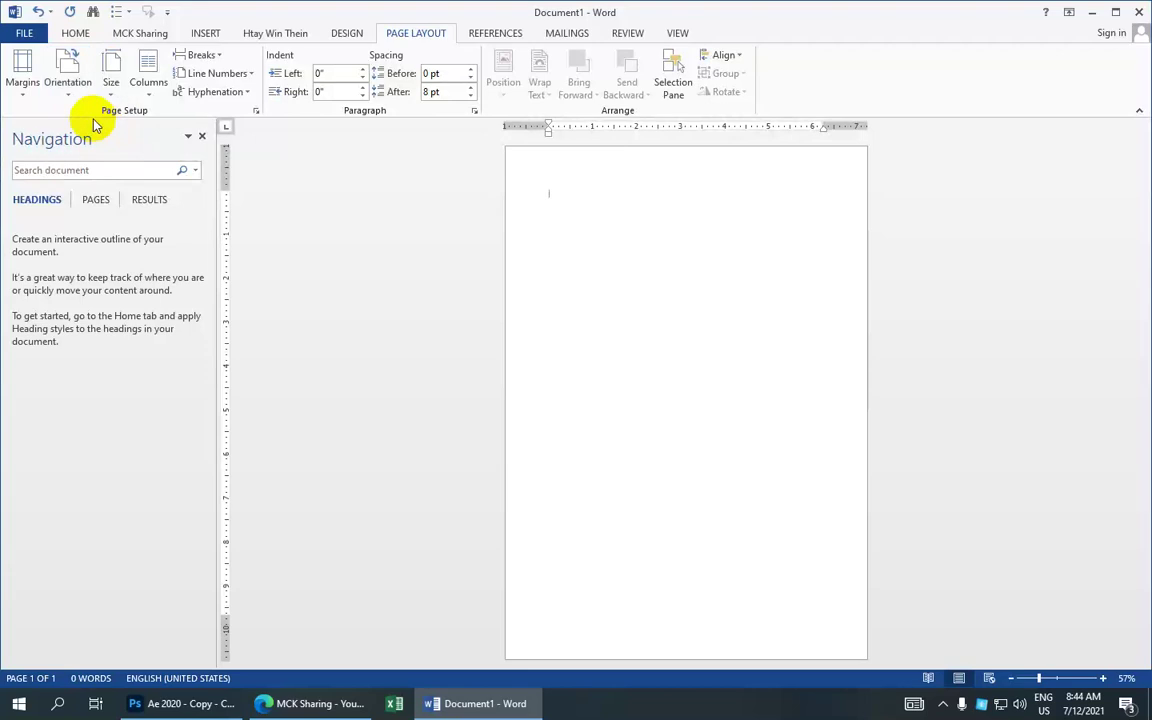
{"action": "left_click", "coordinate": [22, 85]}
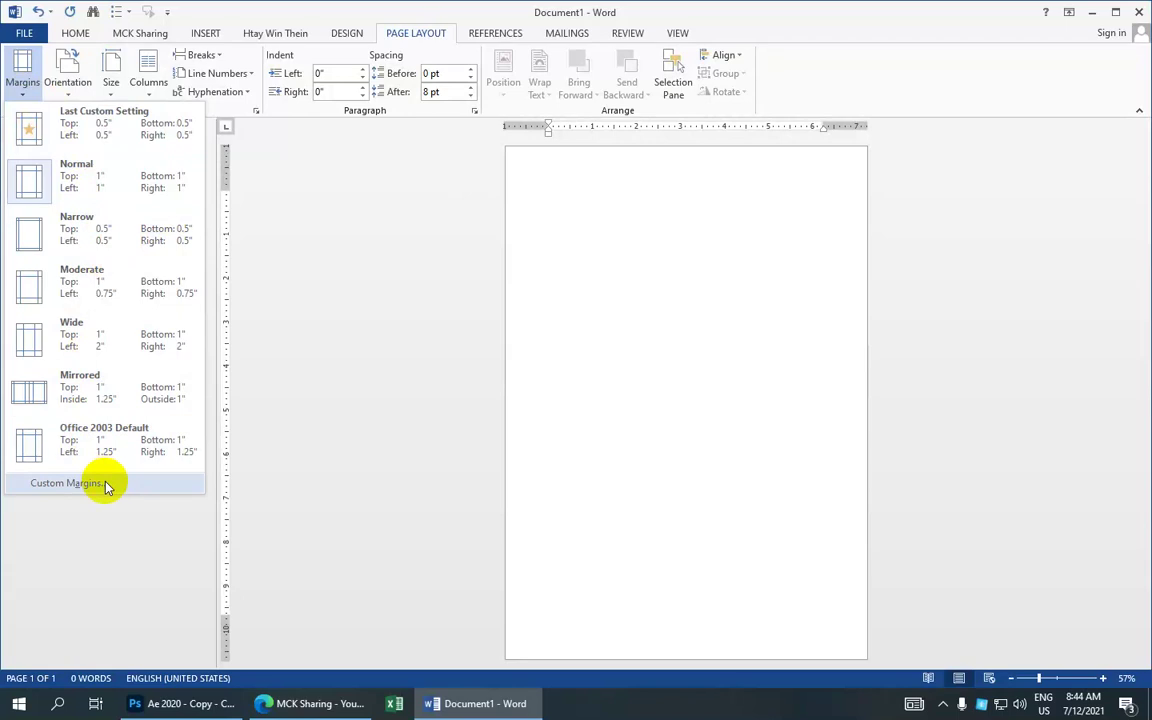
Step: Set custom top, bottom, left and right page margins of 0.5 inch
{"action": "left_click", "coordinate": [66, 483]}
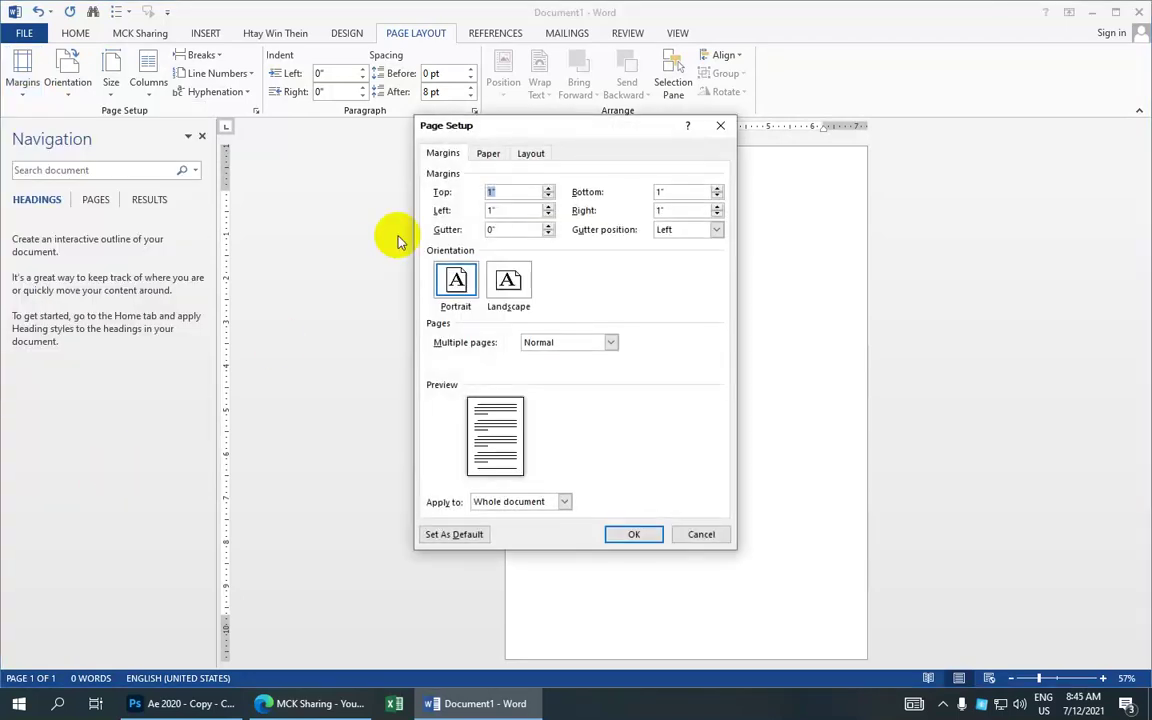
{"action": "type", "text": ".5"}
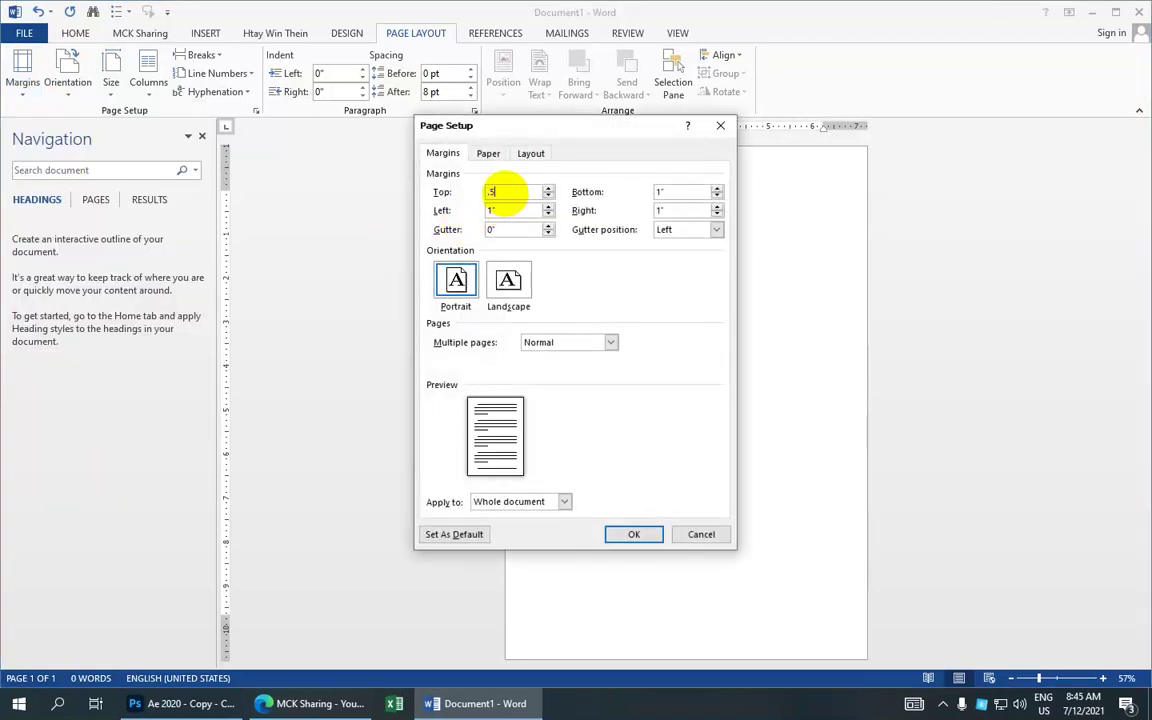
{"action": "double_click", "coordinate": [670, 192]}
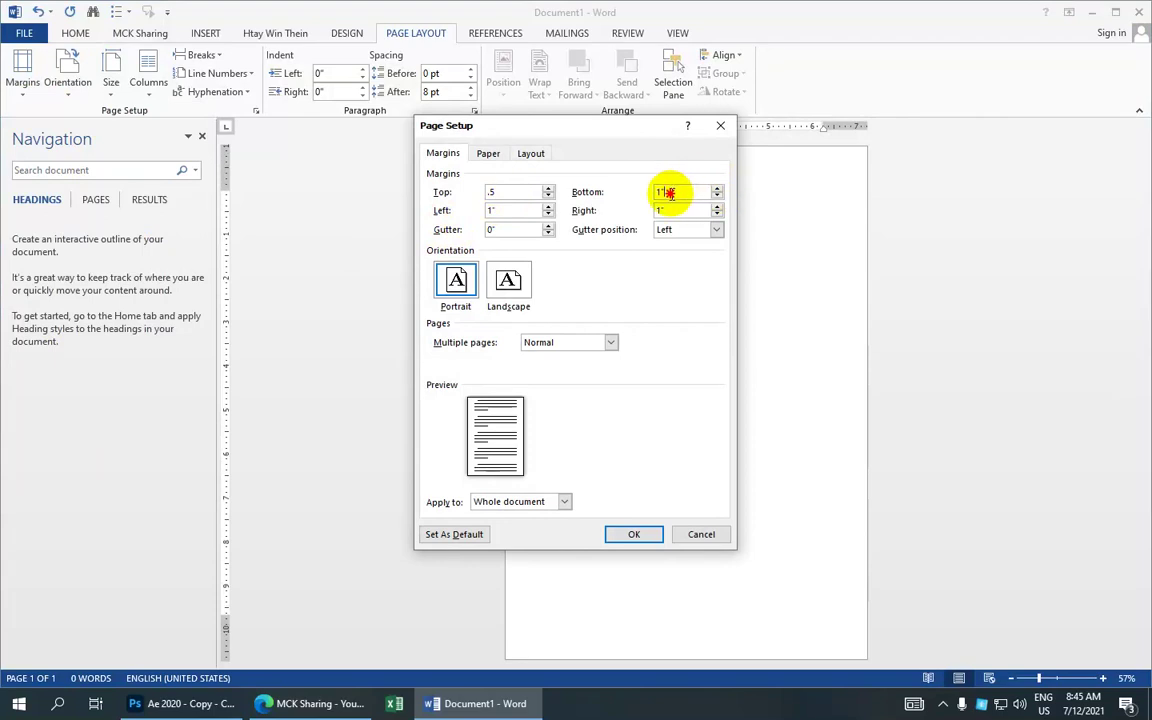
{"action": "type", "text": ".5"}
{"action": "key", "text": "Tab"}
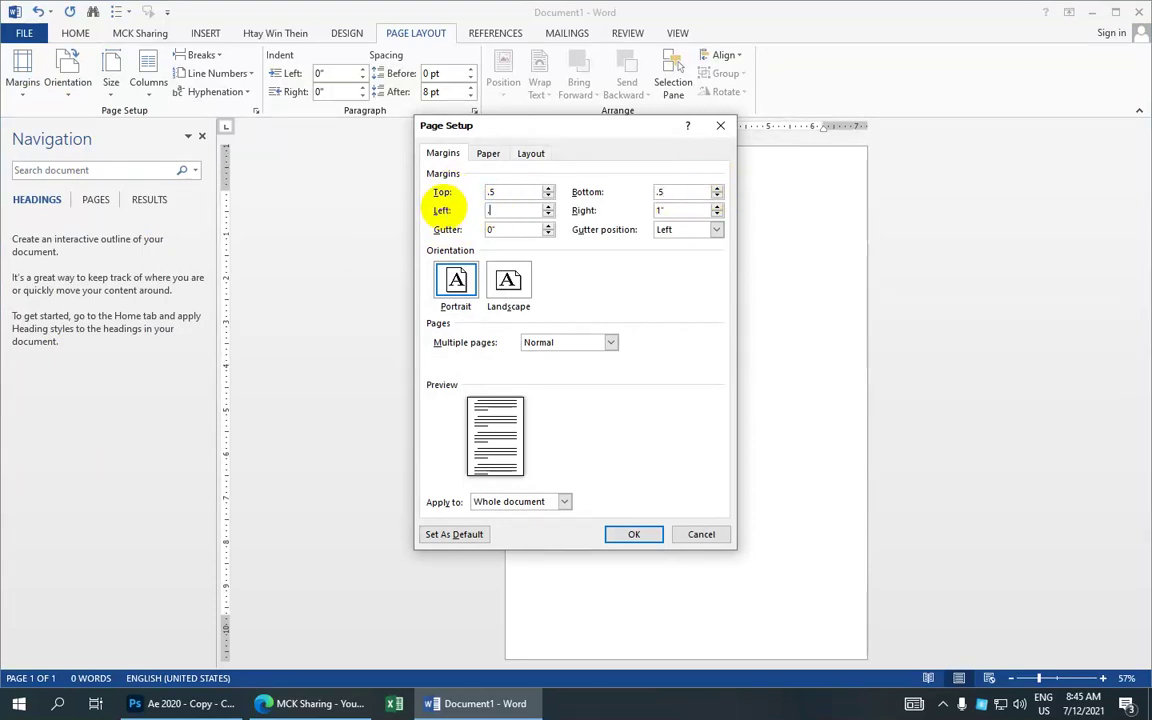
{"action": "type", "text": ".5"}
{"action": "double_click", "coordinate": [660, 210]}
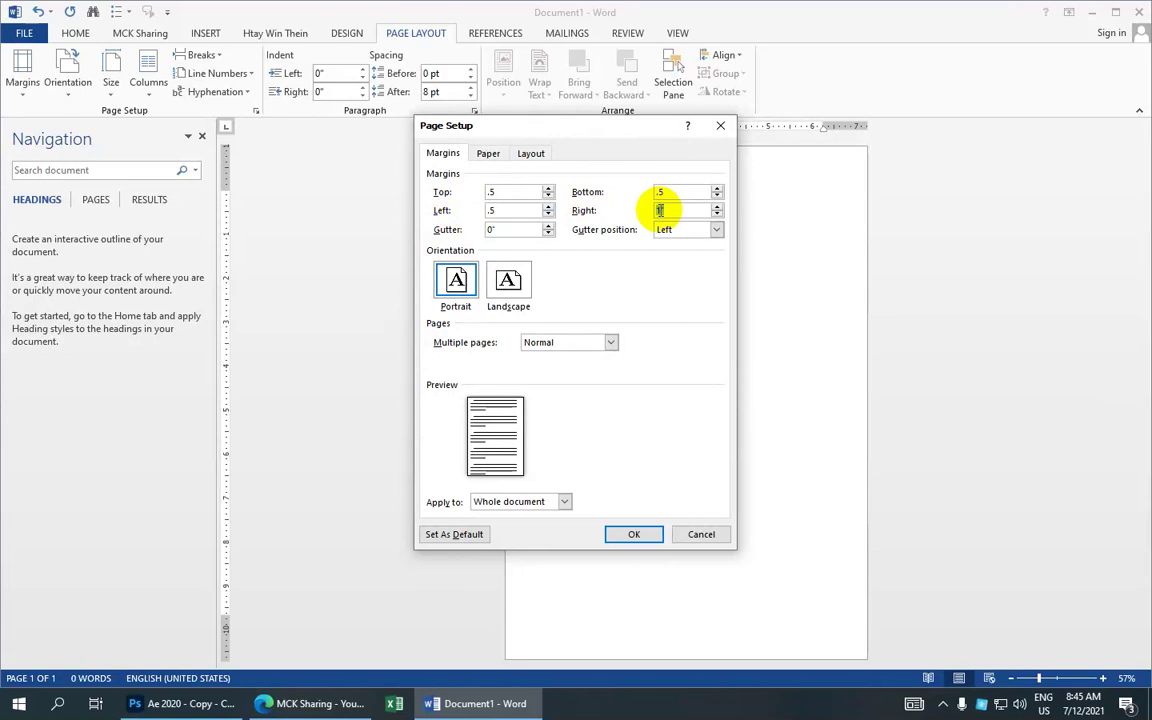
{"action": "type", "text": ".5"}
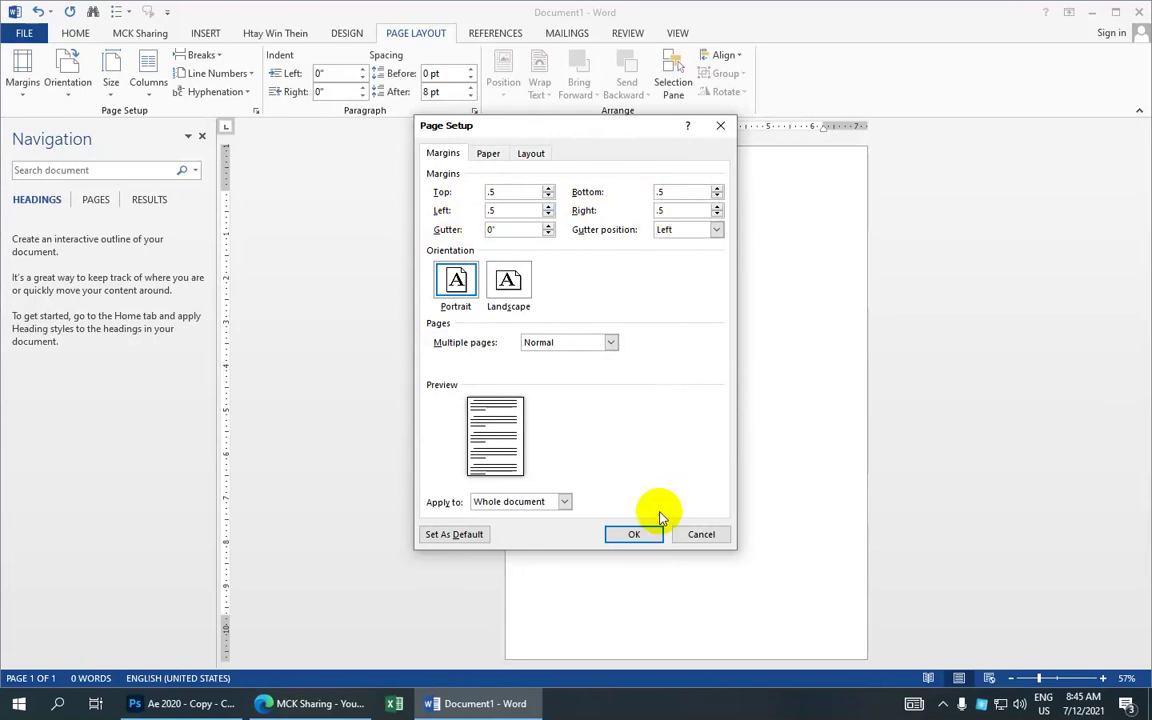
{"action": "left_click", "coordinate": [636, 534]}
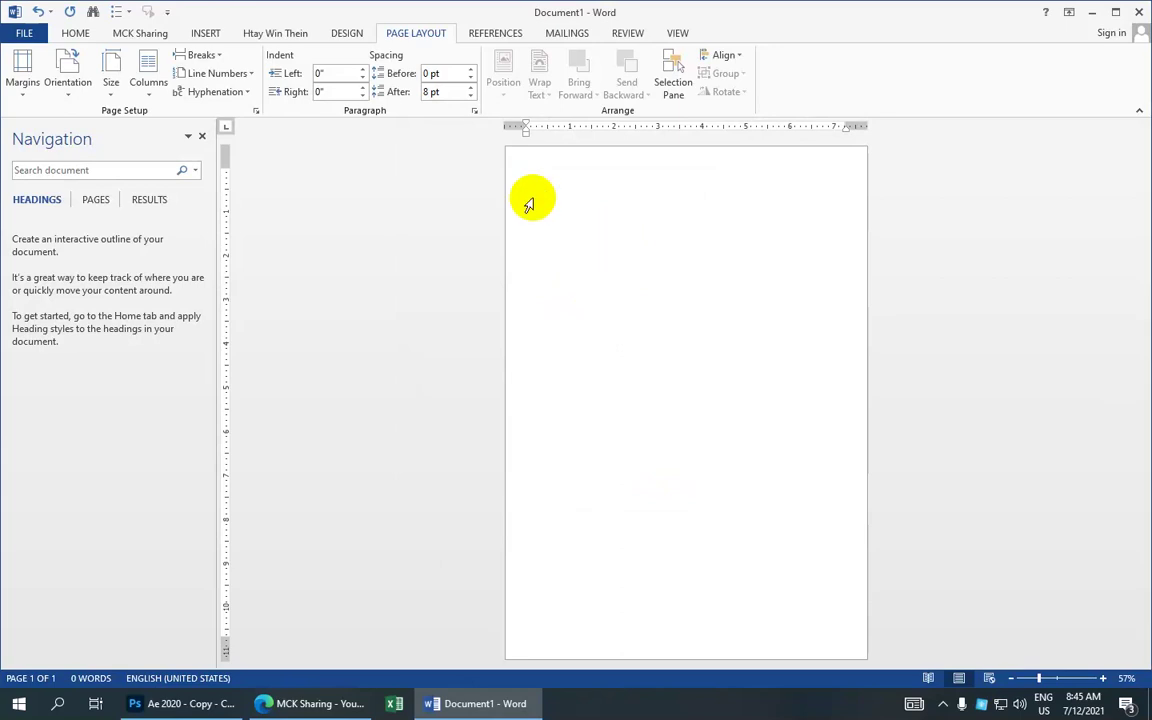
Step: Draw a rectangle shape, about 2.91 by 3.84 inches, at the page's top-left
{"action": "left_click", "coordinate": [207, 35]}
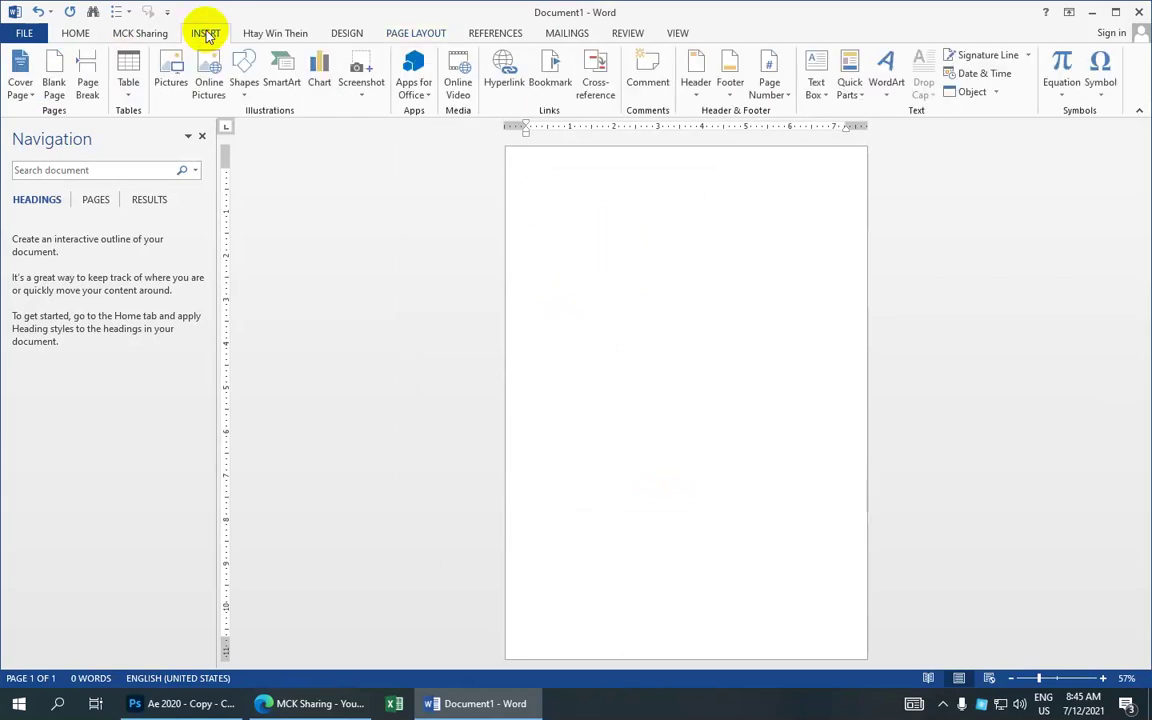
{"action": "left_click", "coordinate": [242, 70]}
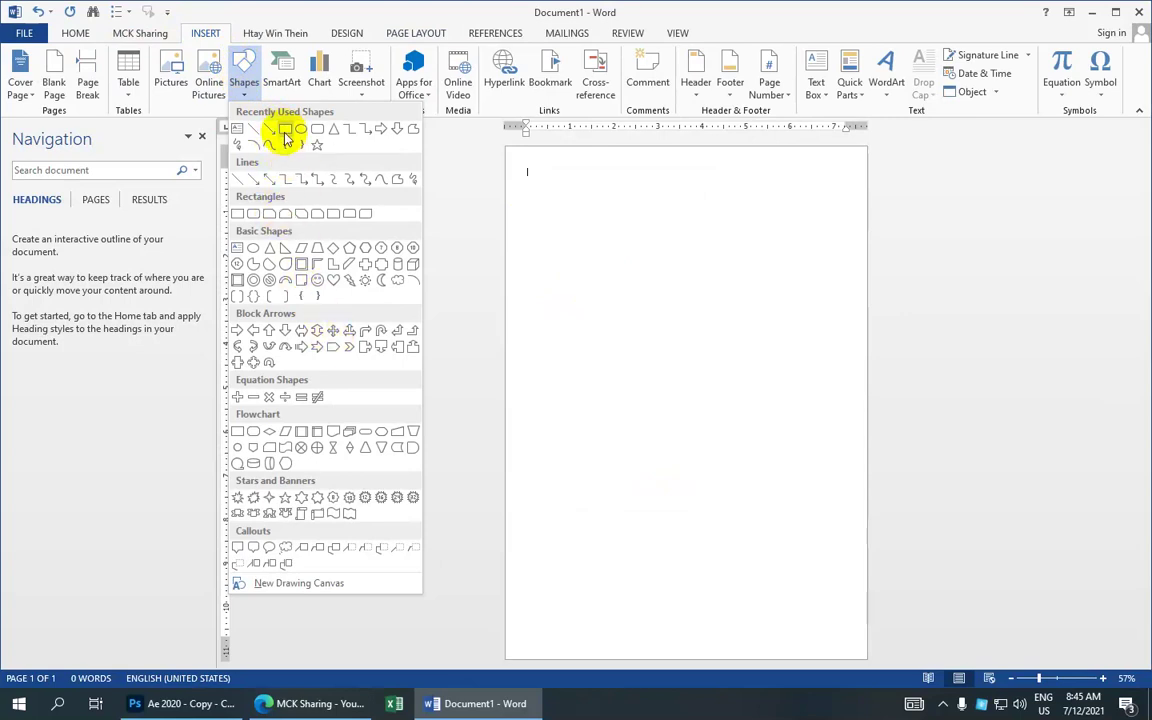
{"action": "left_click", "coordinate": [285, 132]}
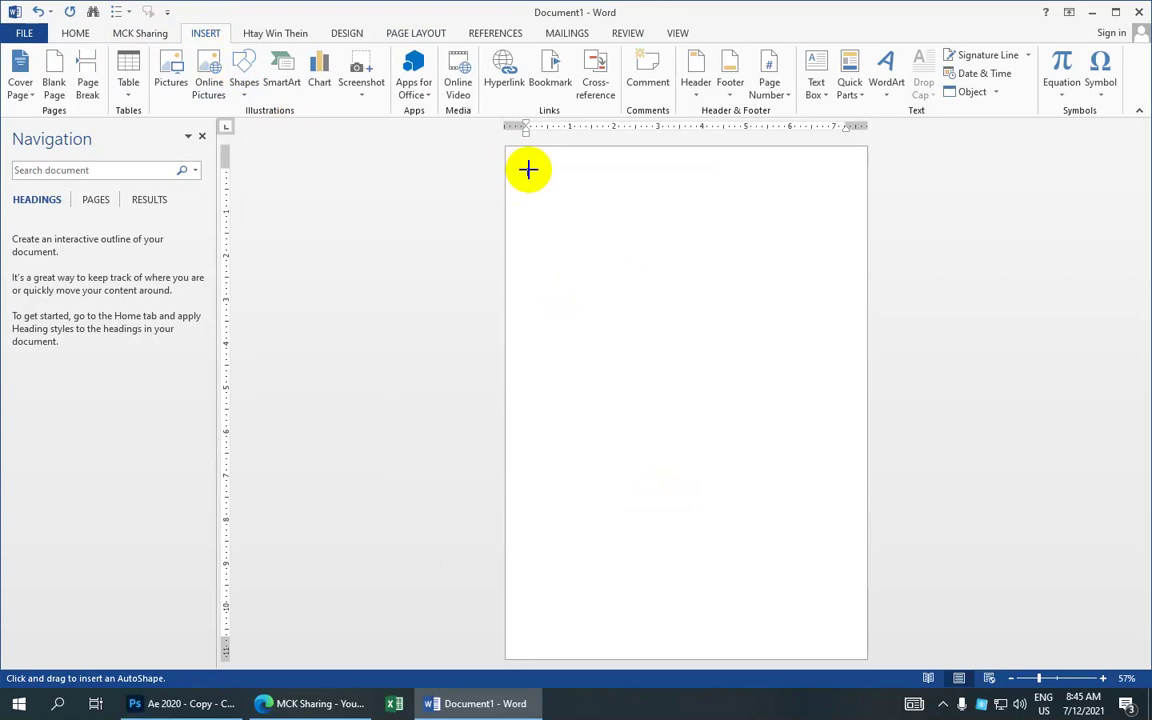
{"action": "left_click_drag", "start_coordinate": [528, 170], "coordinate": [698, 297]}
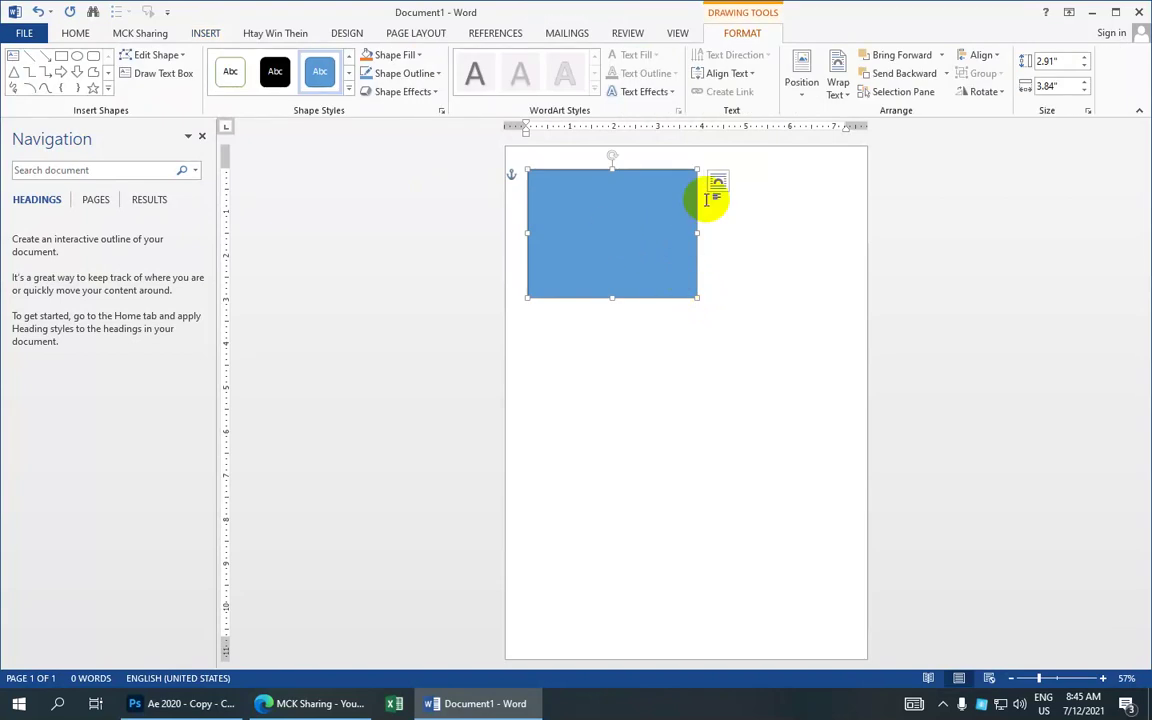
Step: Resize the rectangle to 2 inches high by 3.5 inches wide and nudge it to the top-left corner
{"action": "left_click", "coordinate": [1040, 60]}
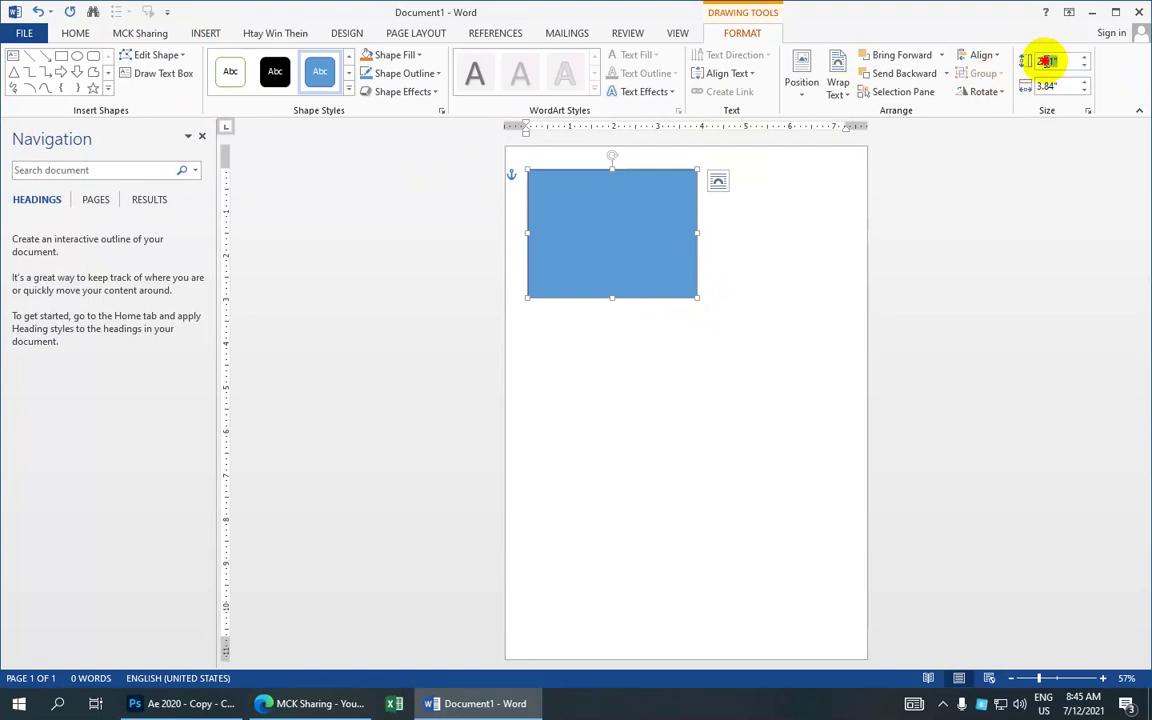
{"action": "type", "text": "2"}
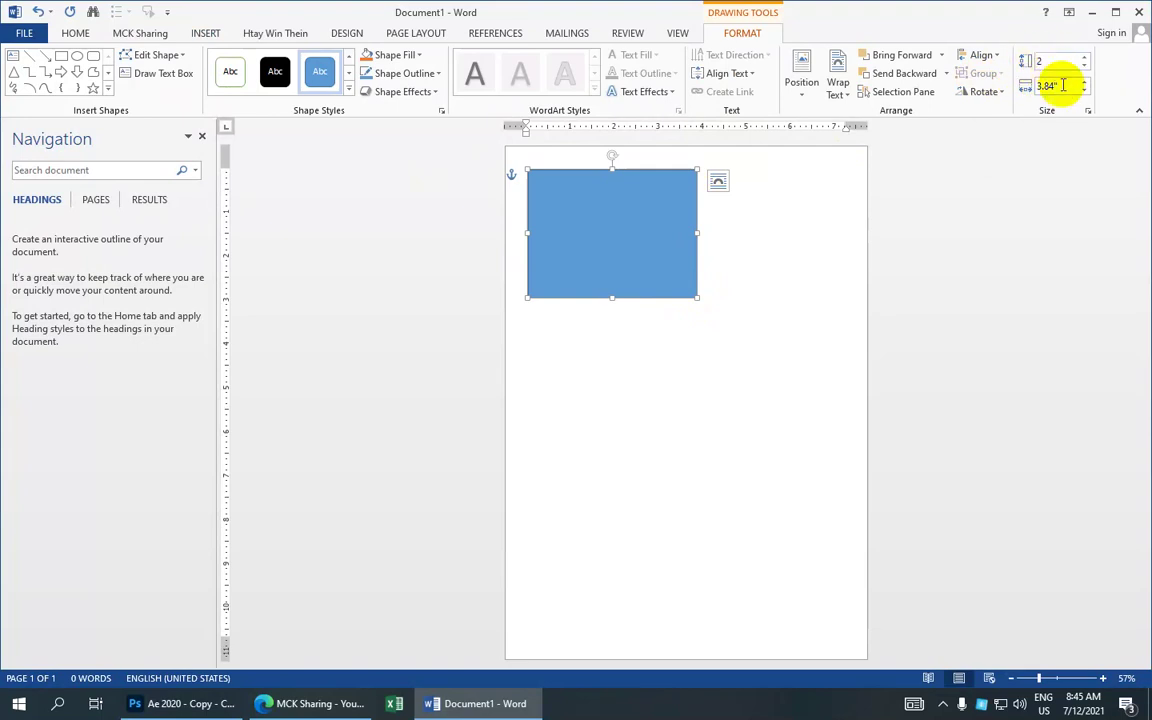
{"action": "left_click", "coordinate": [1042, 87]}
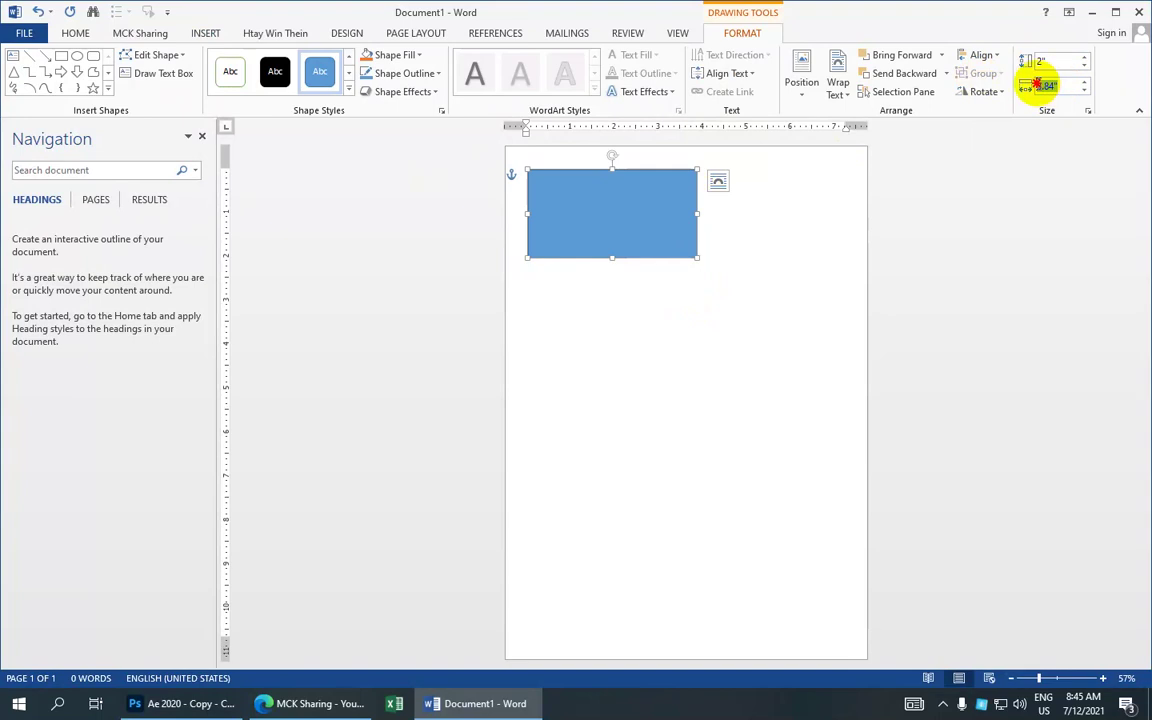
{"action": "type", "text": "3.5"}
{"action": "key", "text": "Return"}
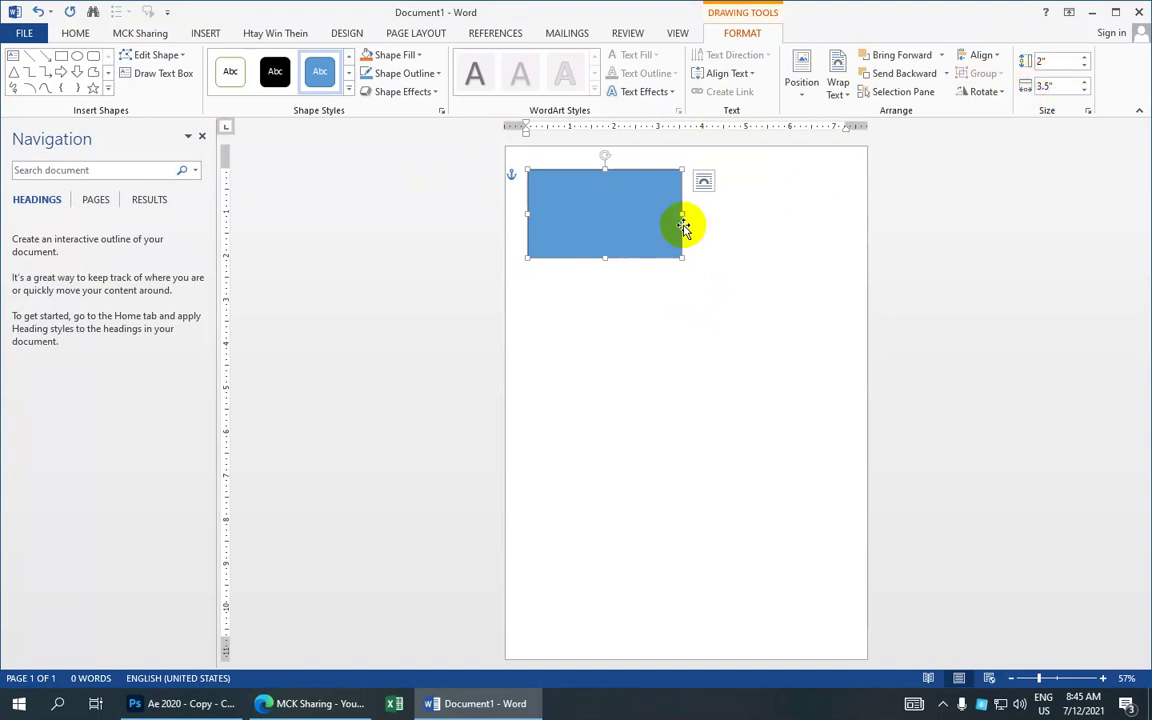
{"action": "left_click", "coordinate": [600, 216]}
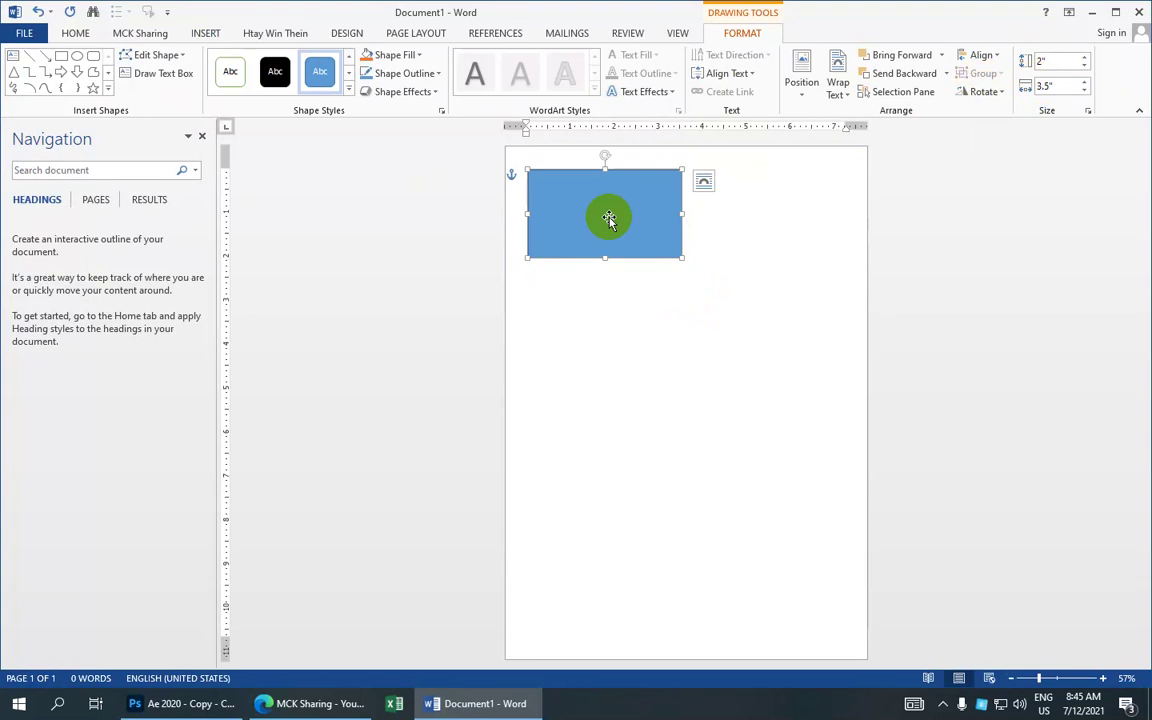
{"action": "left_click_drag", "start_coordinate": [609, 219], "coordinate": [596, 206]}
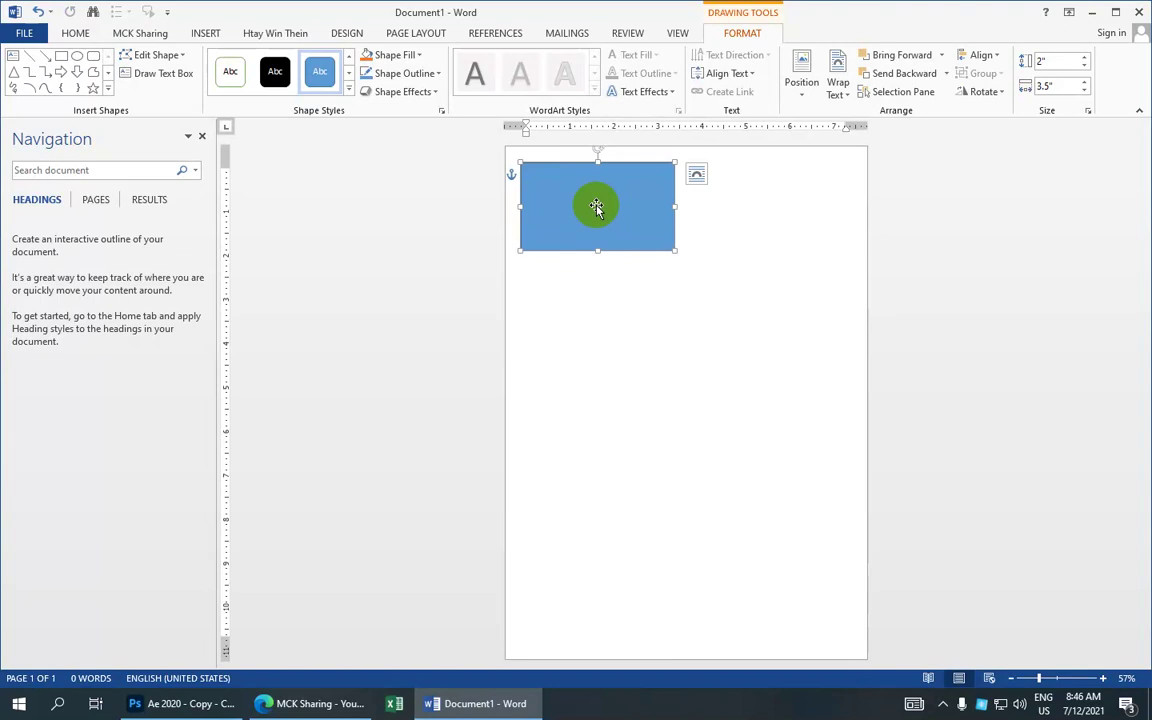
Step: Make the rectangle ready to hold typed text
{"action": "right_click", "coordinate": [596, 206]}
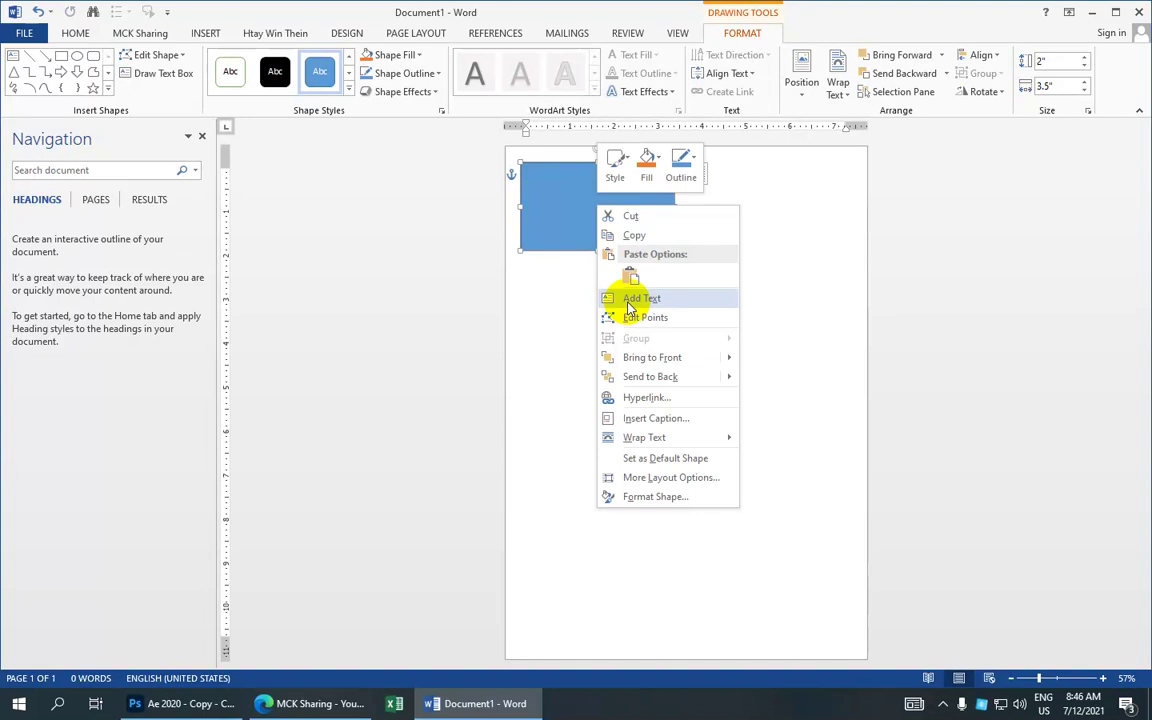
{"action": "left_click", "coordinate": [629, 303]}
{"action": "left_click", "coordinate": [600, 199]}
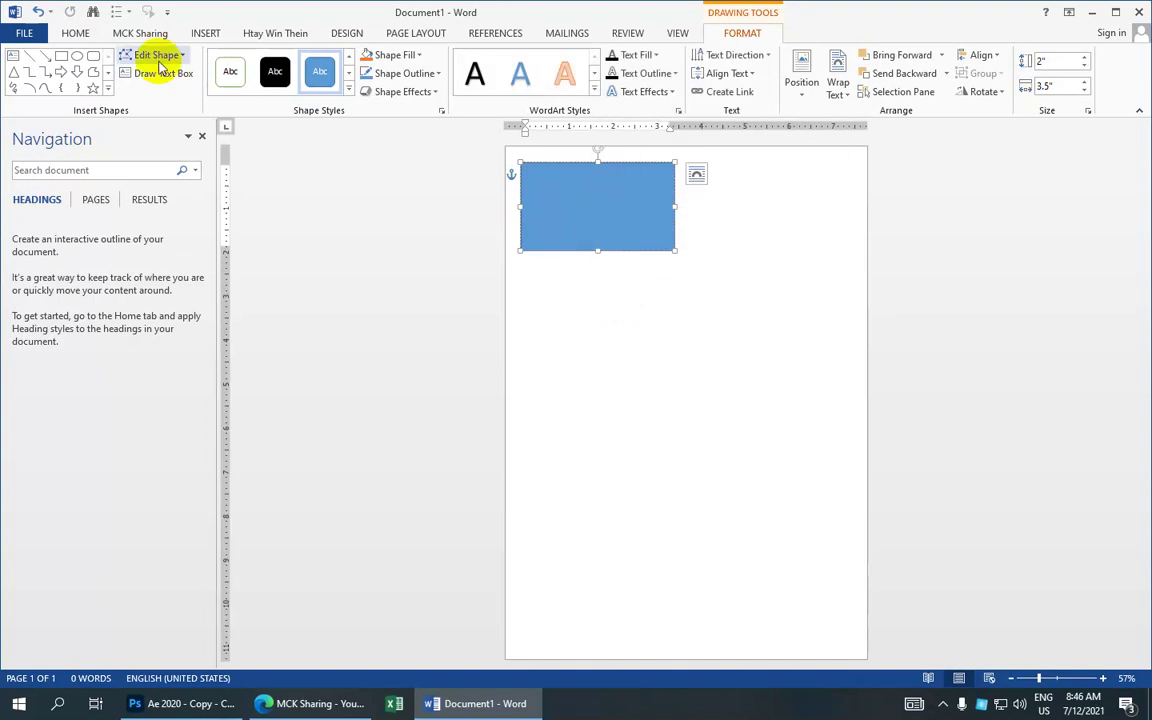
Step: Set the rectangle's font to W31Art House at size 18
{"action": "left_click", "coordinate": [78, 33]}
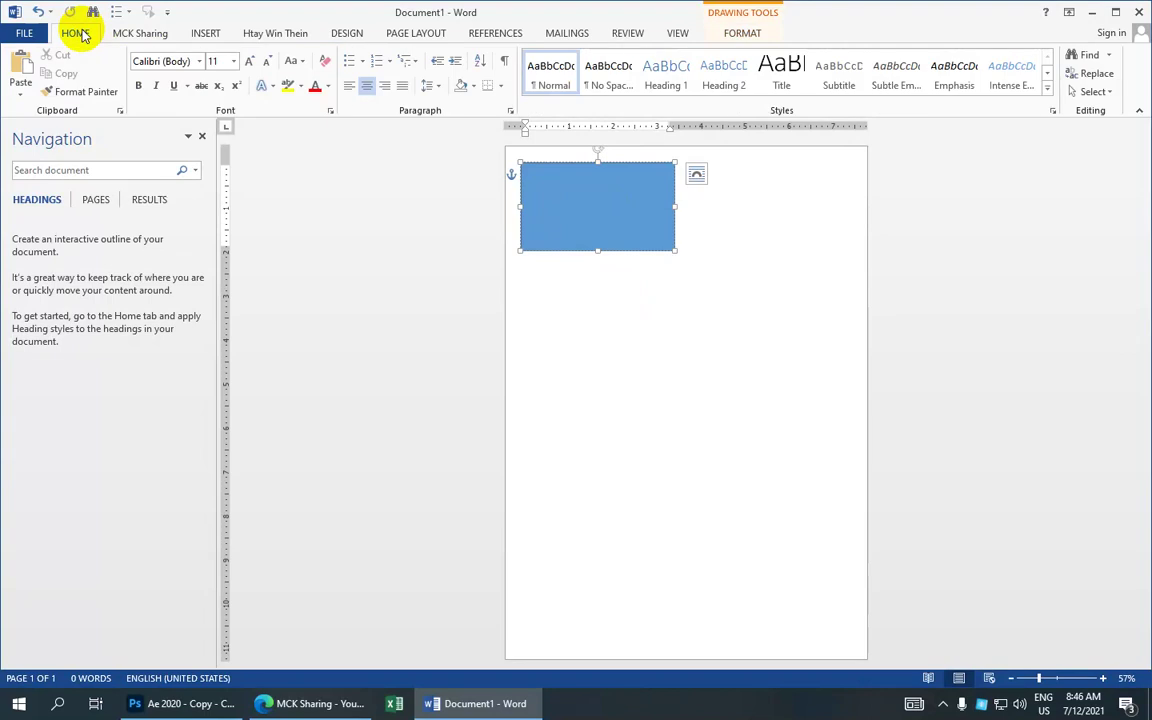
{"action": "left_click", "coordinate": [199, 61]}
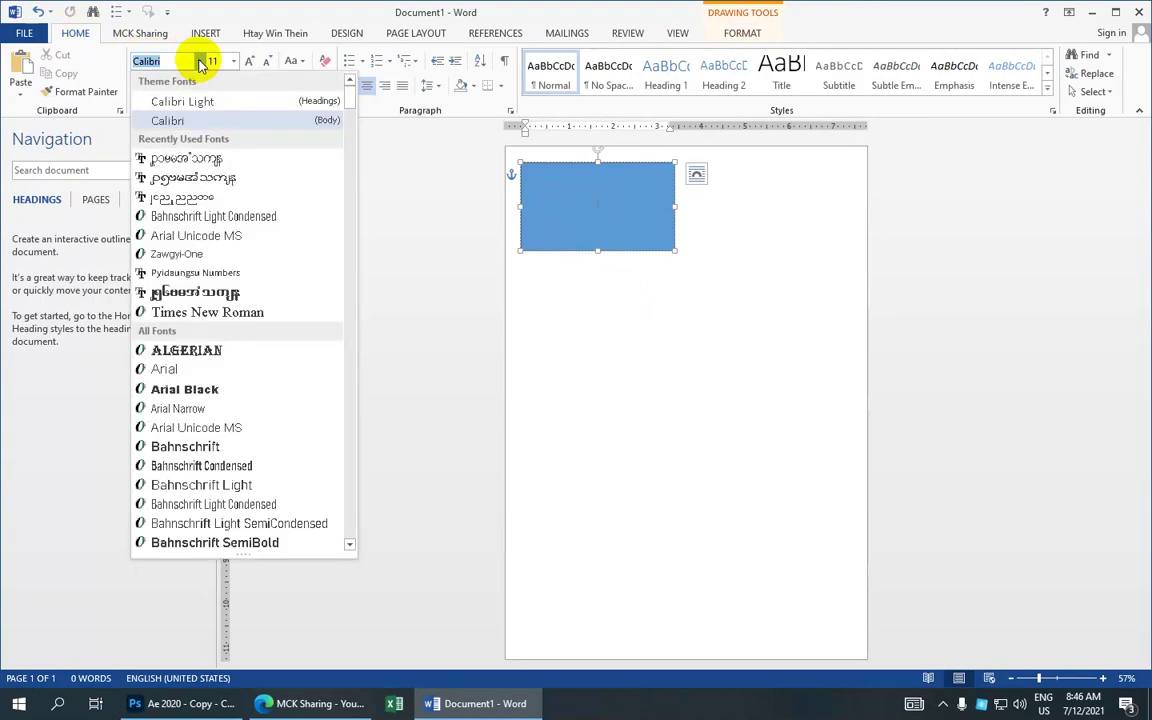
{"action": "key", "text": "Down"}
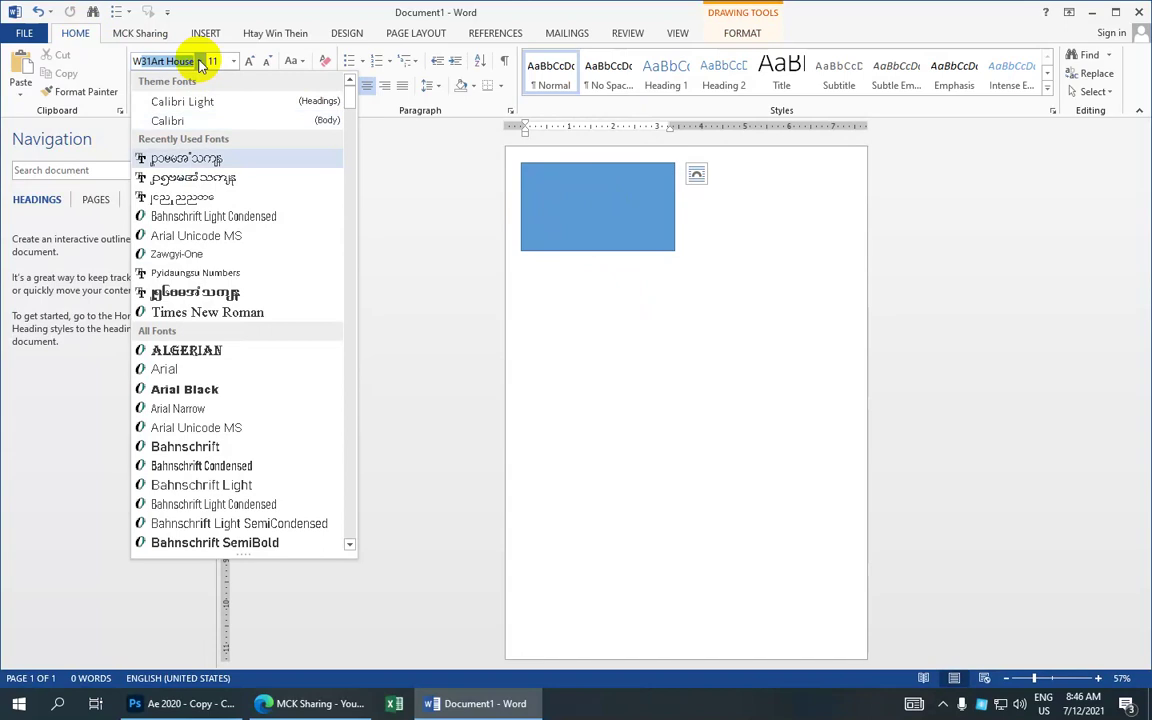
{"action": "key", "text": "Return"}
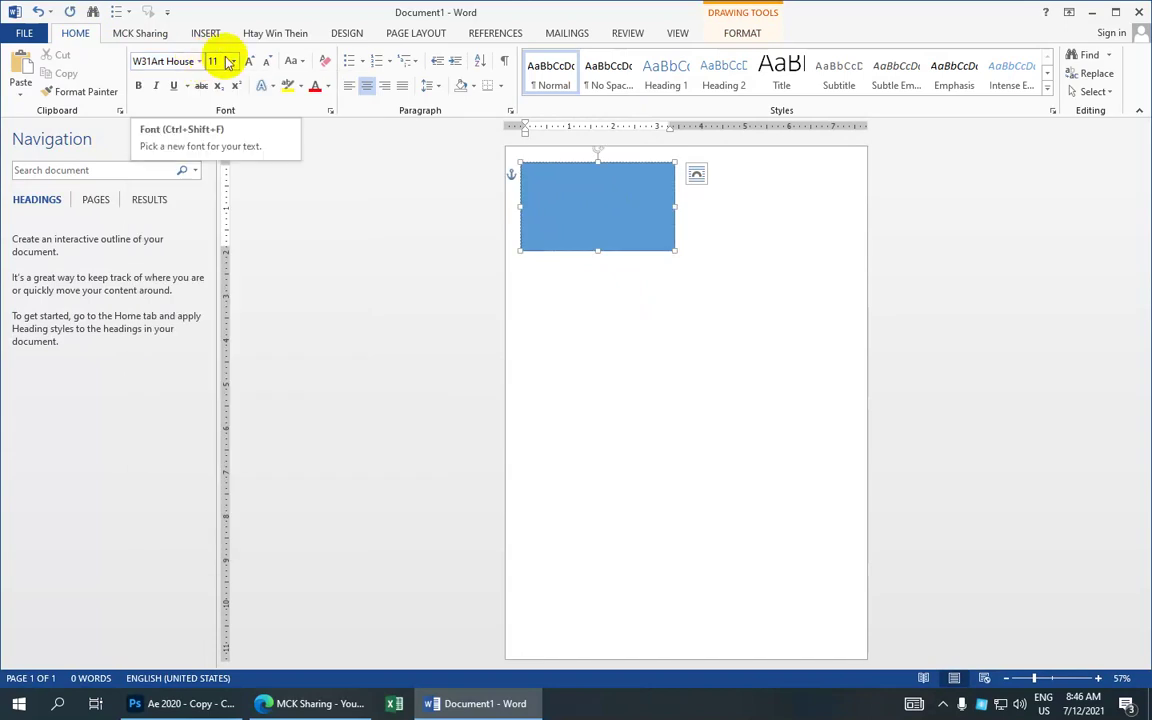
{"action": "left_click", "coordinate": [233, 61]}
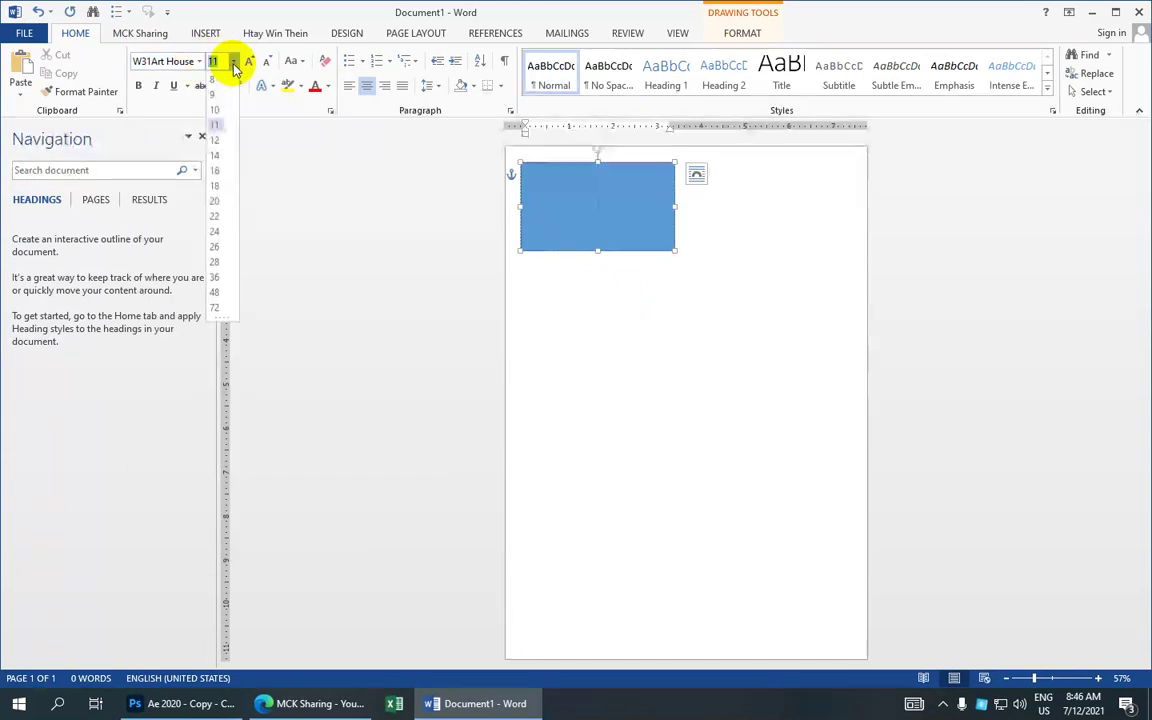
{"action": "left_click", "coordinate": [216, 185]}
Step: Type three lines of Myanmar text in the rectangle, correcting mistyped characters
{"action": "type", "text": "m"}
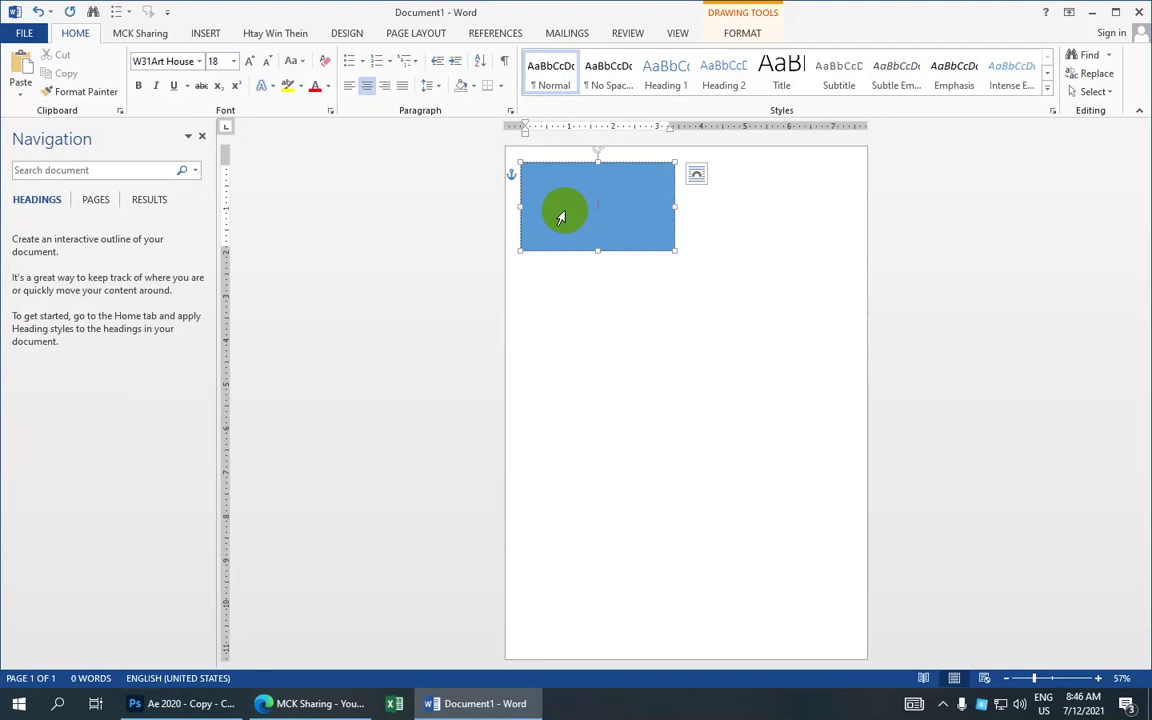
{"action": "type", "text": "x"}
{"action": "type", "text": " u"}
{"action": "key", "text": "BackSpace"}
{"action": "key", "text": "Return"}
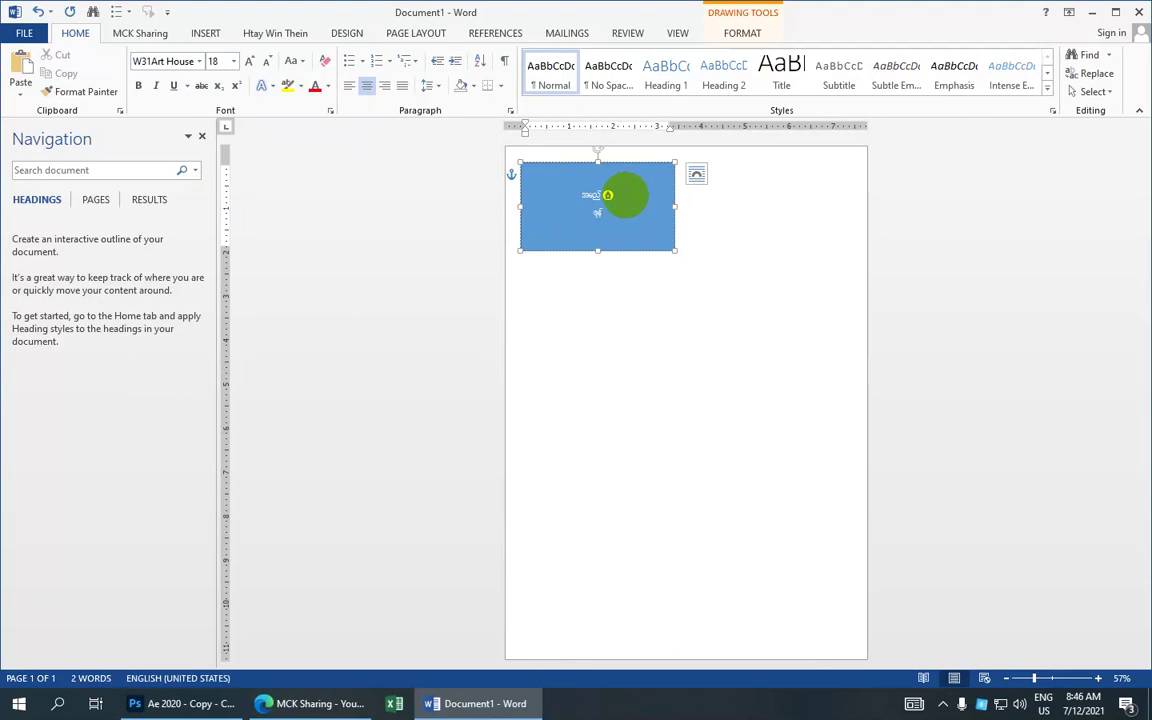
{"action": "key", "text": "BackSpace"}
{"action": "key", "text": "BackSpace"}
{"action": "type", "text": "o"}
{"action": "key", "text": "BackSpace"}
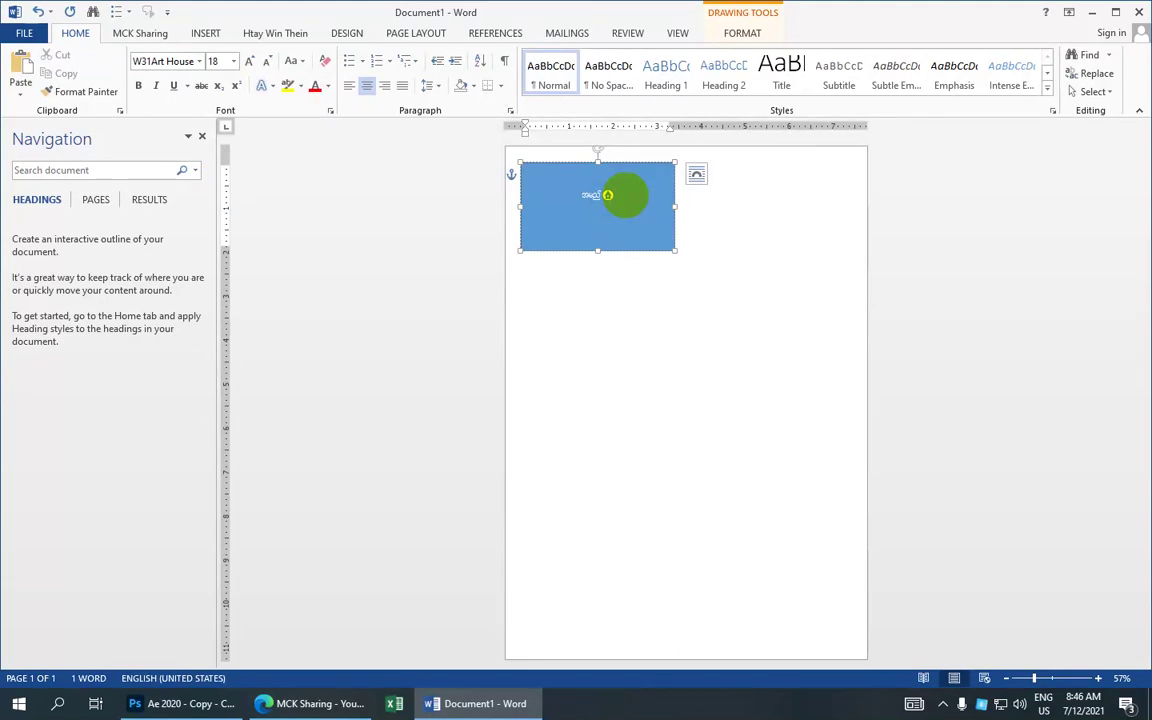
{"action": "key", "text": "BackSpace"}
{"action": "type", "text": "o"}
{"action": "type", "text": "d"}
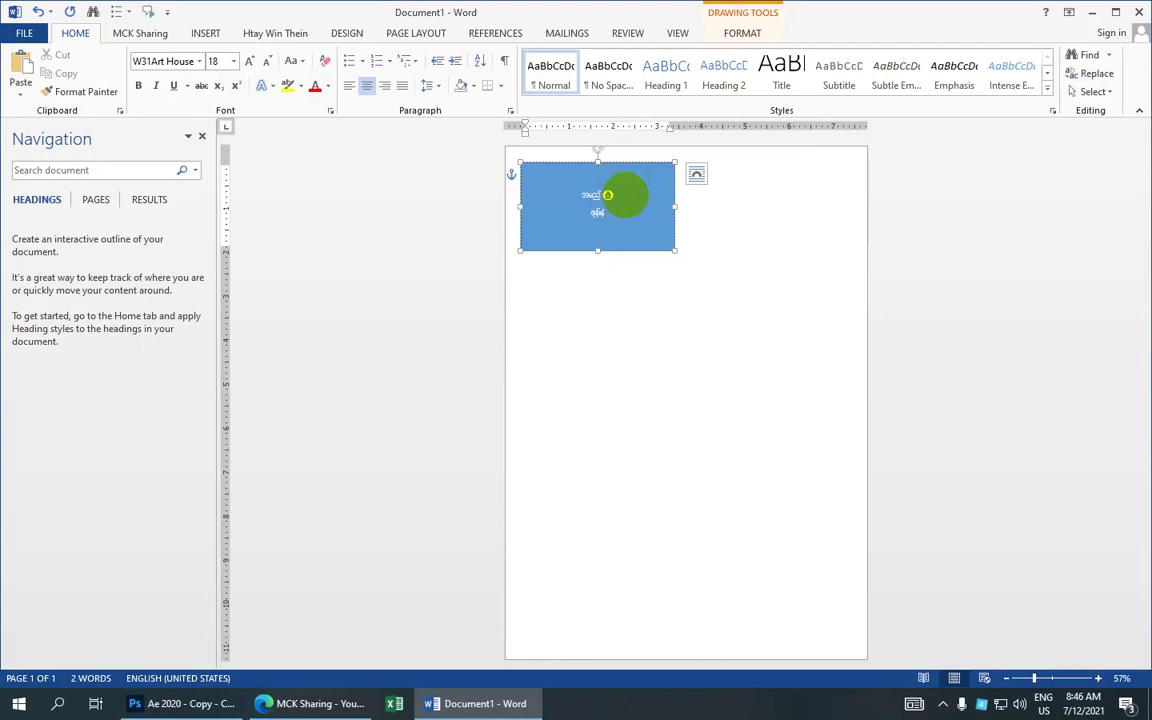
{"action": "type", "text": "f"}
{"action": "type", "text": "m"}
{"action": "type", "text": " -"}
{"action": "key", "text": "Return"}
{"action": "type", "text": "နေ"}
{"action": "type", "text": "တော့း"}
{"action": "type", "text": "ာ"}
Step: Fix the line endings so each of the three lines ends with a dash
{"action": "left_click", "coordinate": [548, 175]}
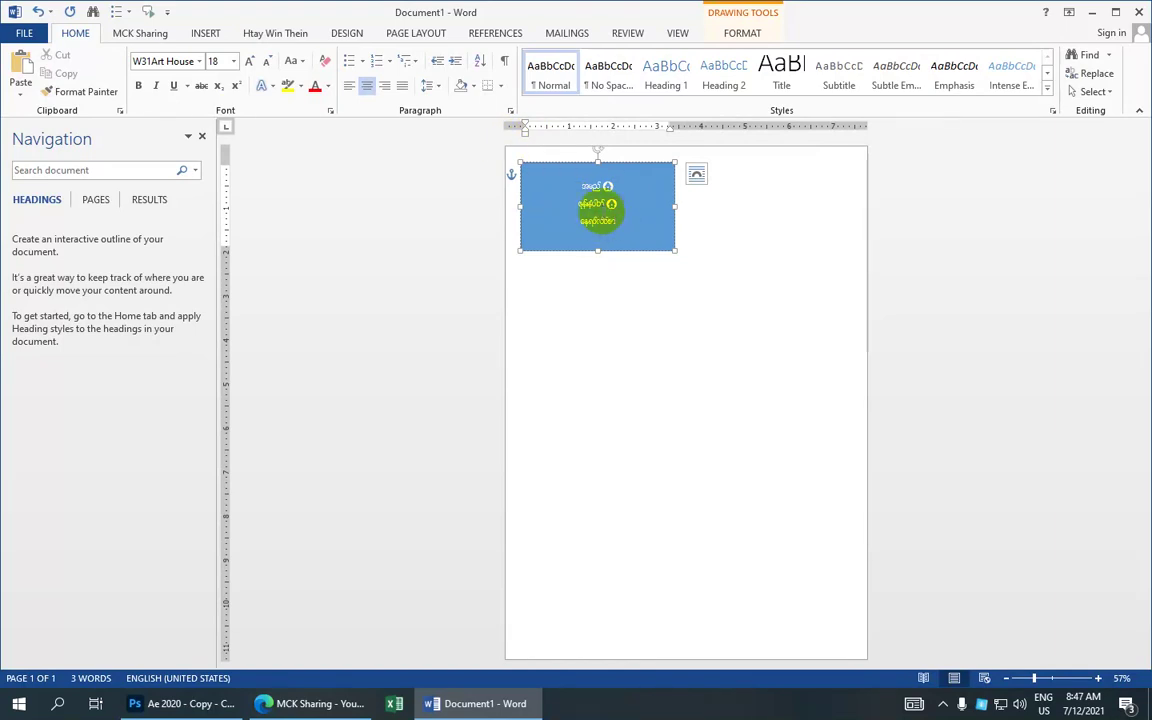
{"action": "left_click", "coordinate": [625, 222]}
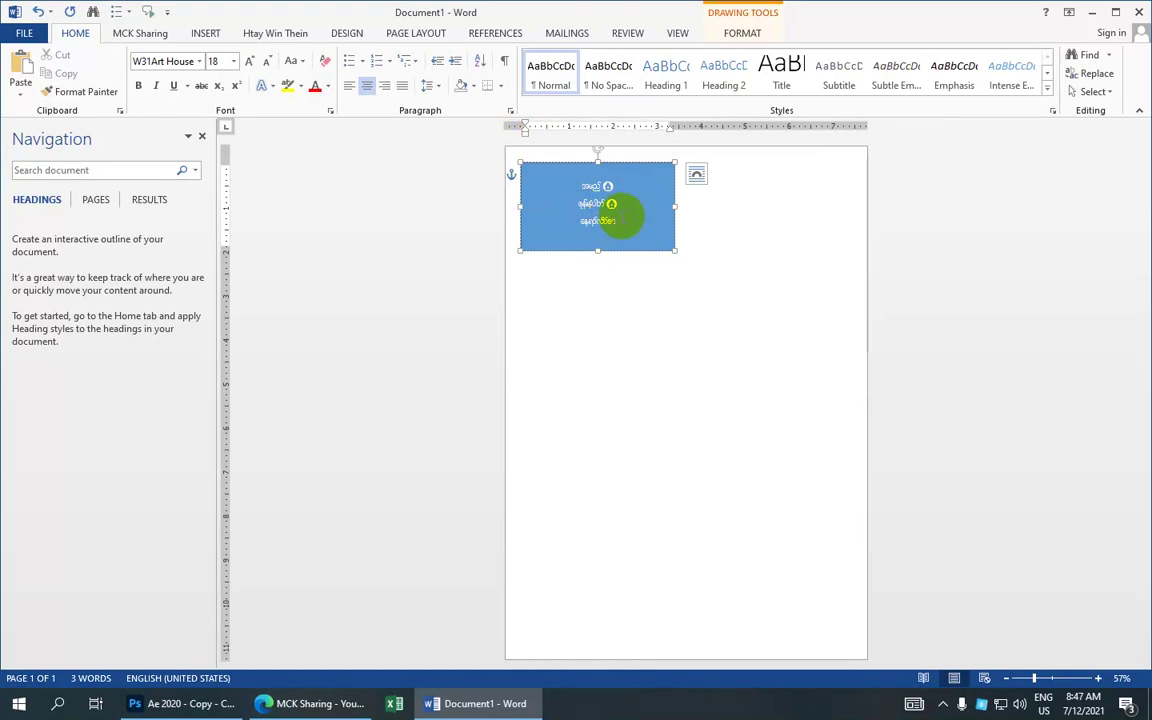
{"action": "type", "text": "-"}
{"action": "key", "text": "BackSpace"}
{"action": "key", "text": "BackSpace"}
{"action": "type", "text": "၍"}
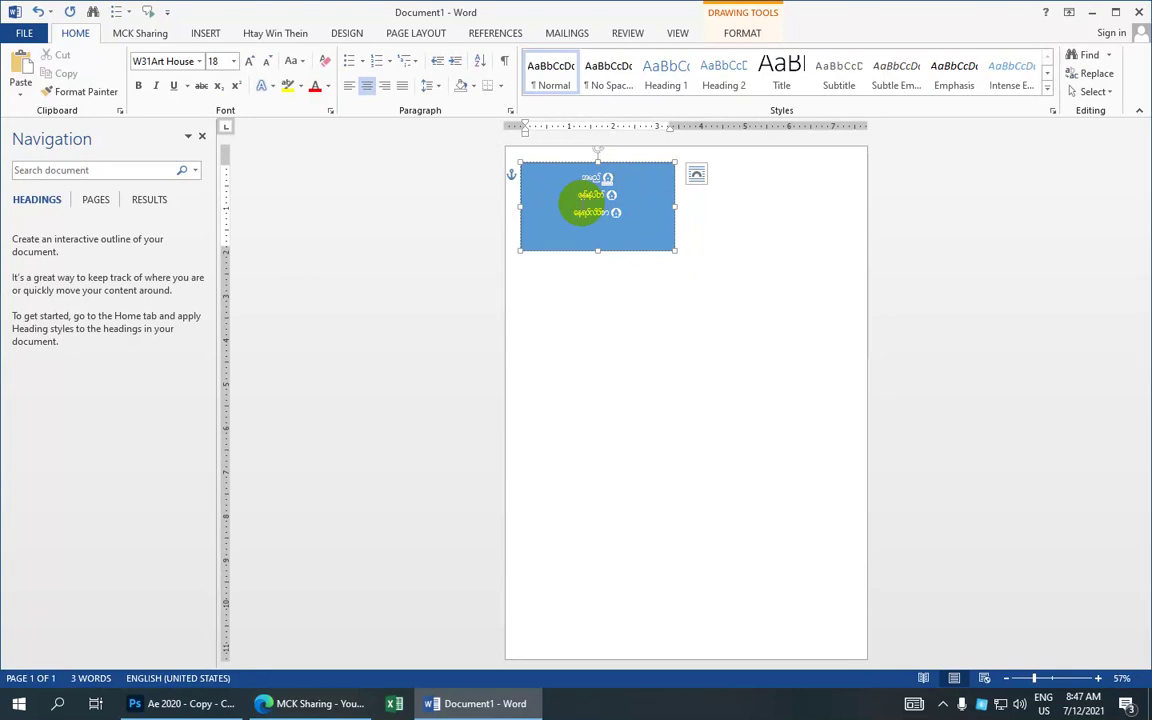
{"action": "key", "text": "BackSpace"}
{"action": "type", "text": "-"}
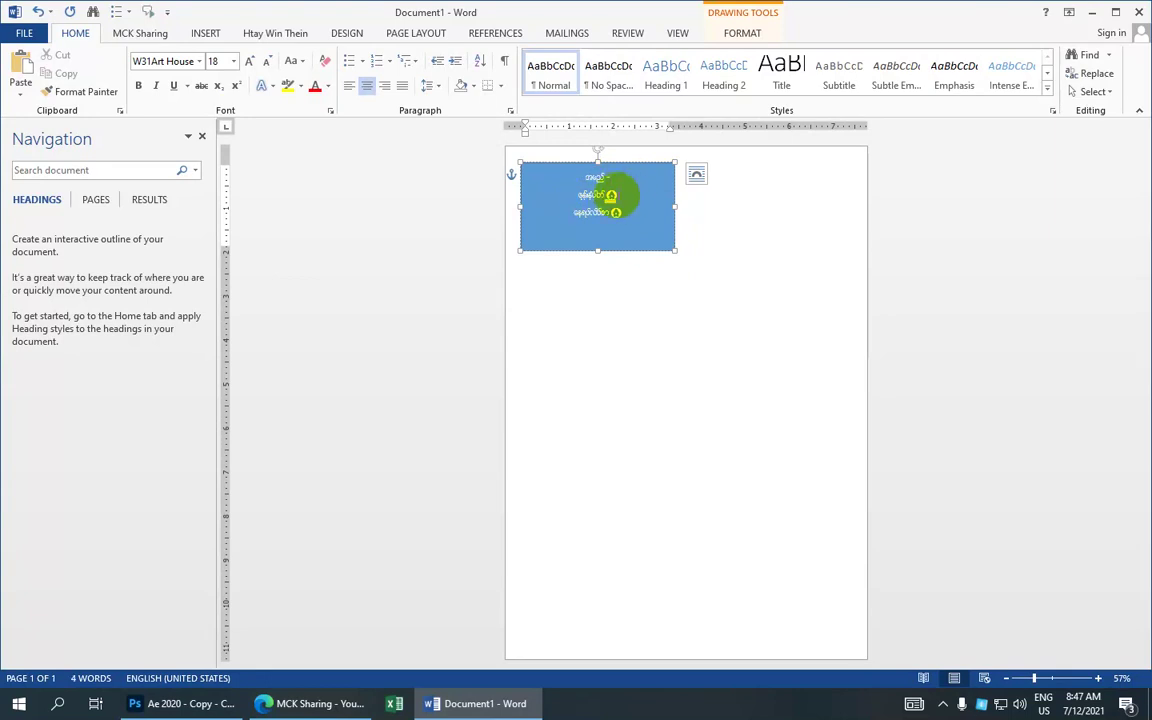
{"action": "key", "text": "BackSpace"}
{"action": "type", "text": "-"}
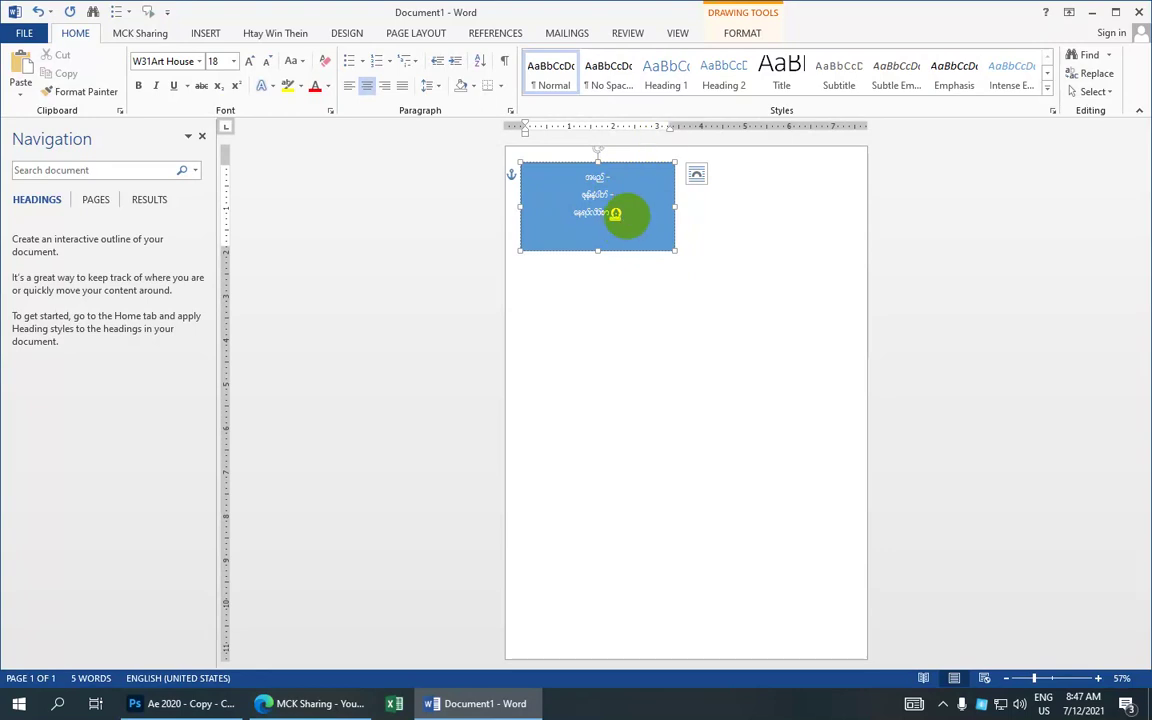
{"action": "key", "text": "BackSpace"}
{"action": "type", "text": "-"}
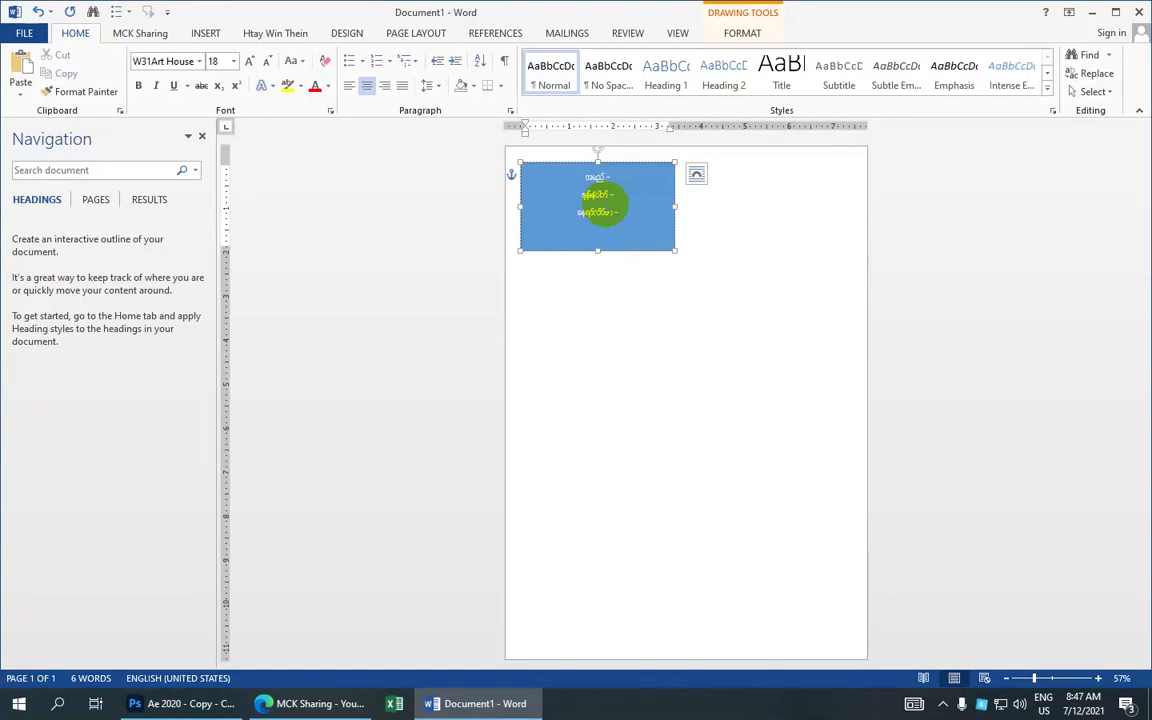
Step: Give the three text lines 1.0 line spacing and remove the space after paragraphs
{"action": "left_click_drag", "start_coordinate": [618, 210], "coordinate": [588, 168]}
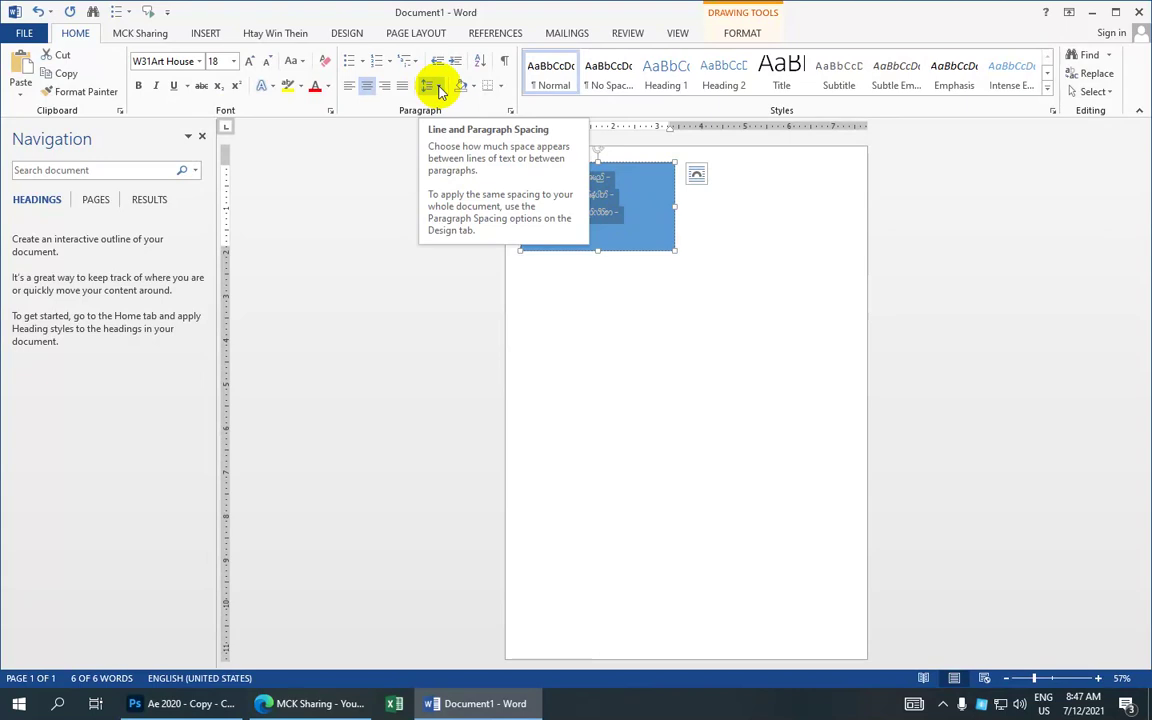
{"action": "left_click", "coordinate": [441, 90]}
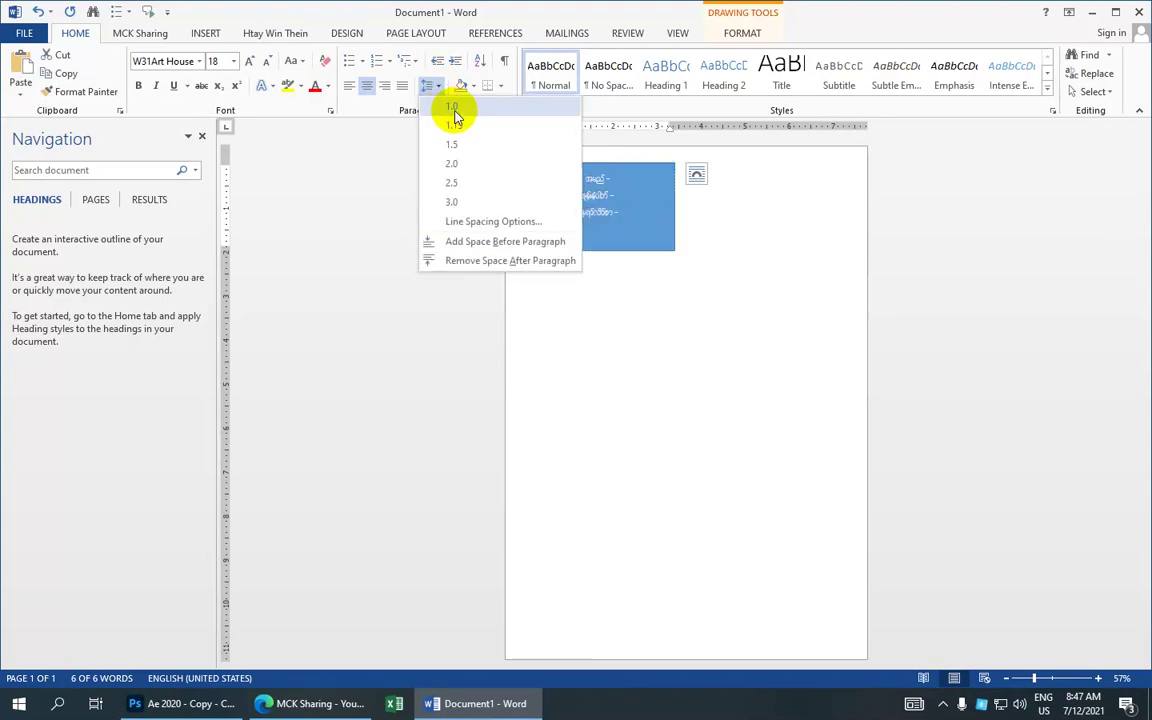
{"action": "left_click", "coordinate": [454, 112]}
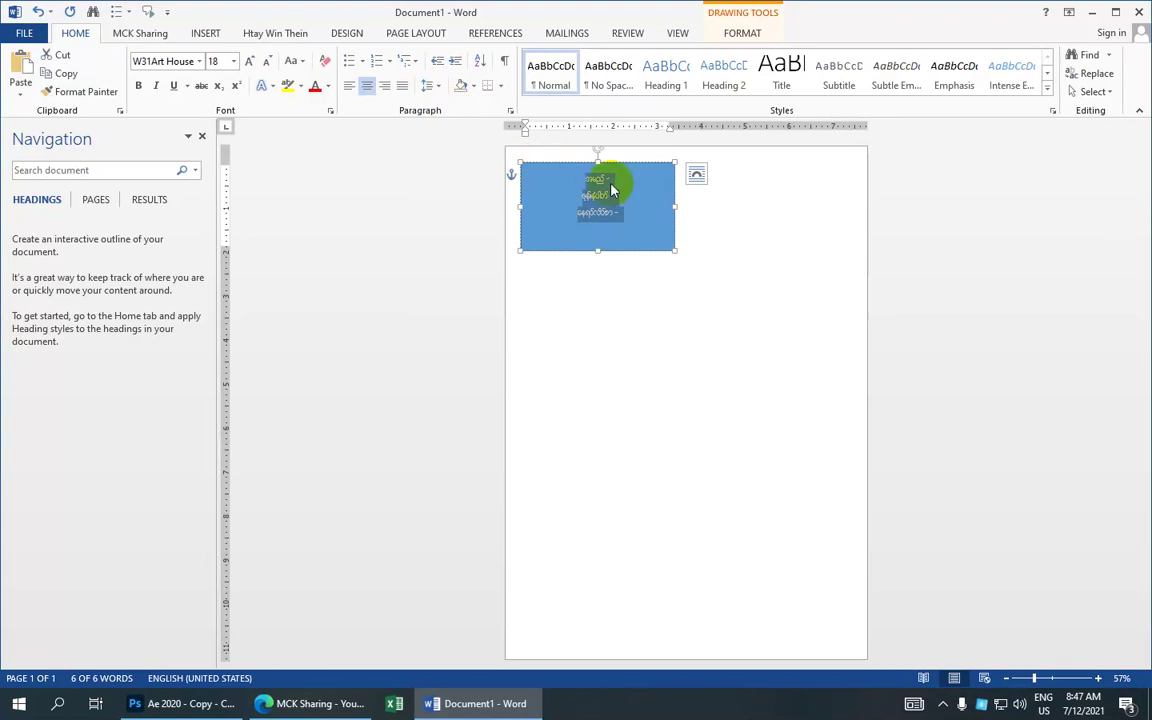
{"action": "left_click", "coordinate": [440, 88]}
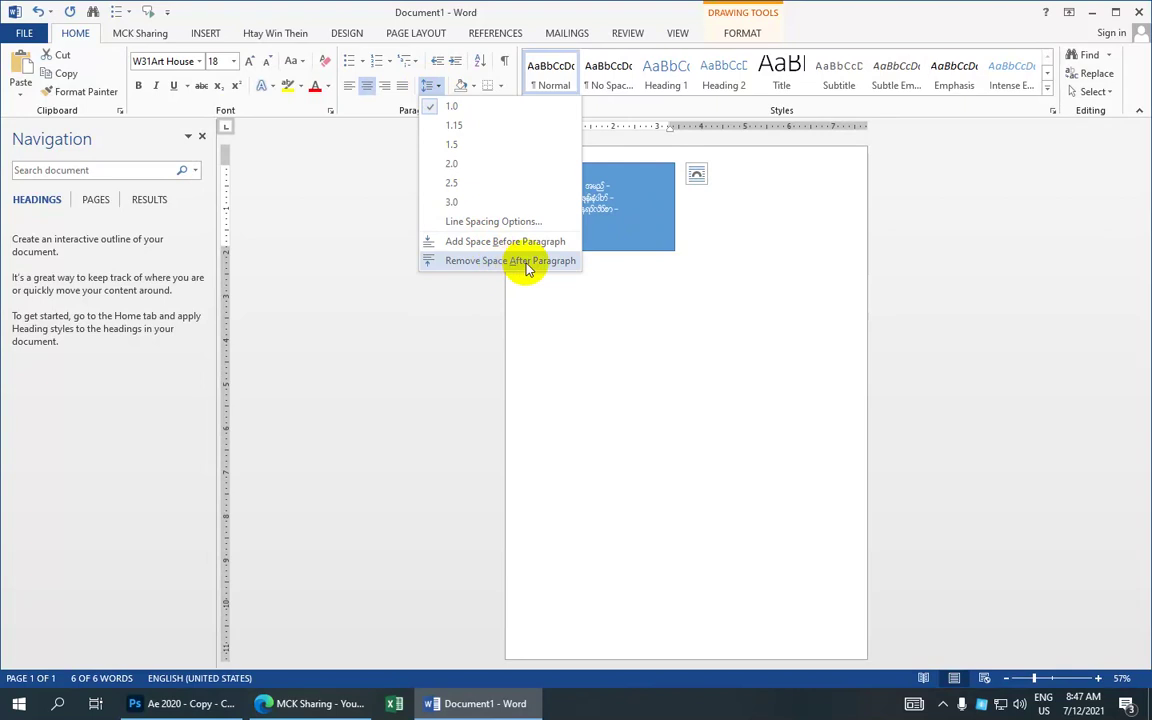
{"action": "left_click", "coordinate": [508, 262]}
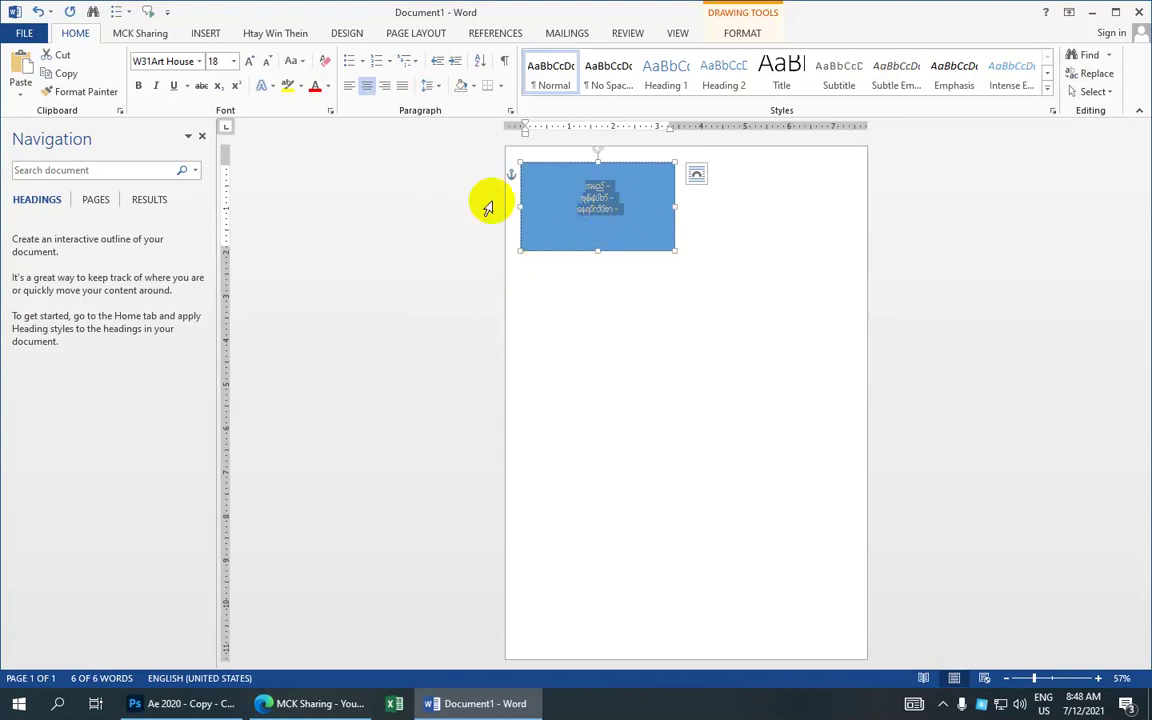
Step: Apply the Win Innwa font to the Myanmar text in the rectangle
{"action": "left_click", "coordinate": [199, 62]}
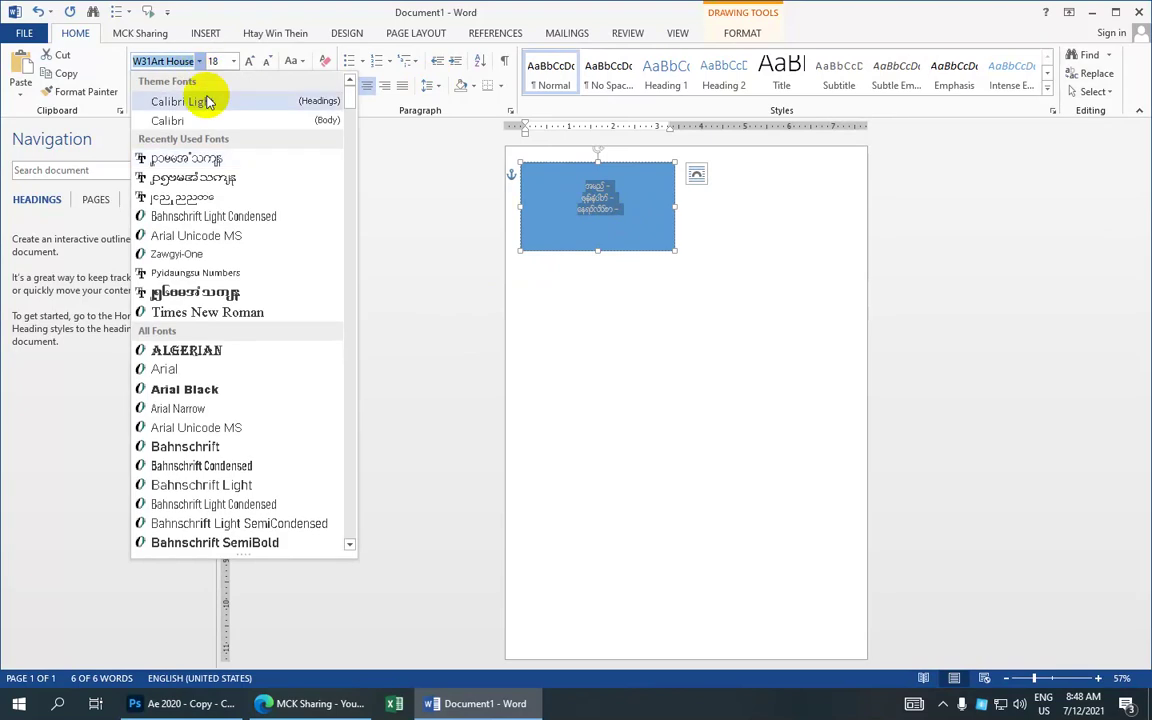
{"action": "left_click", "coordinate": [213, 200]}
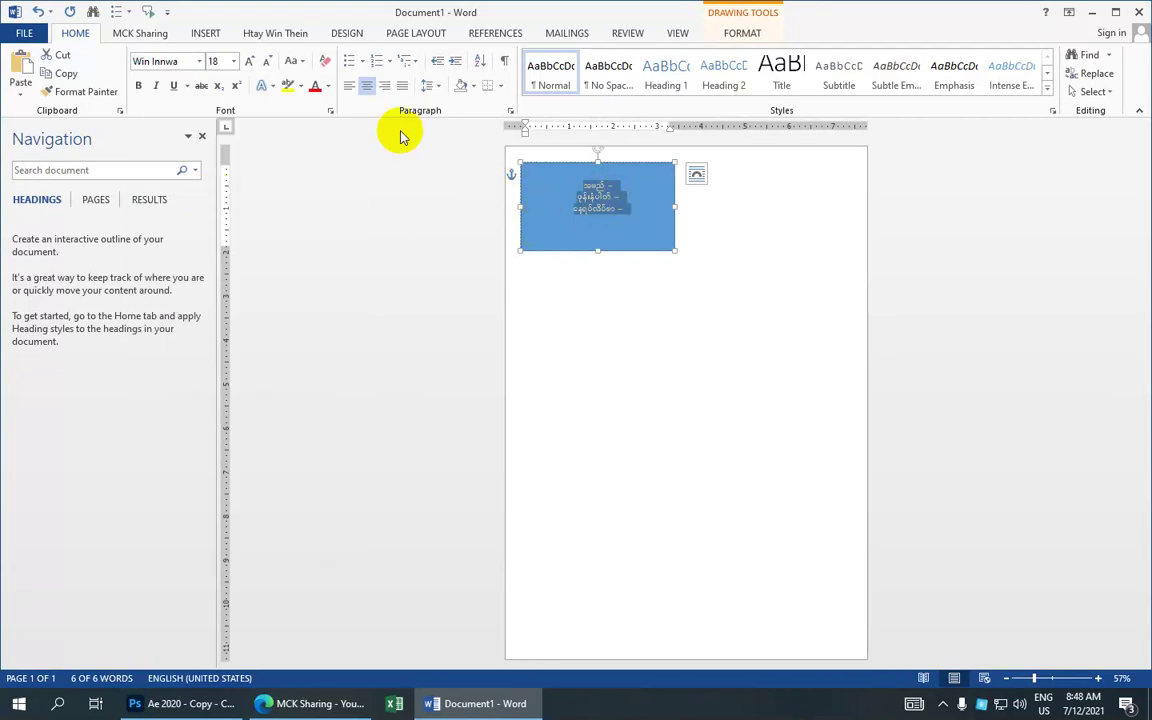
{"action": "left_click_drag", "start_coordinate": [617, 200], "coordinate": [531, 191]}
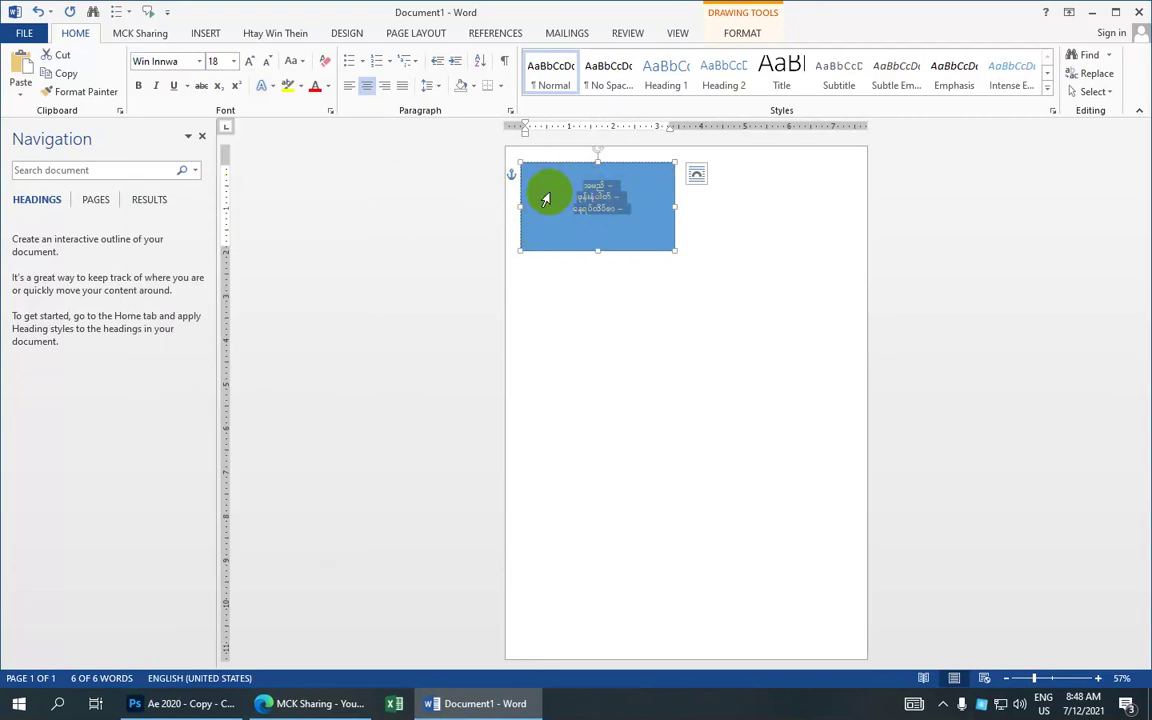
Step: Try left, centre and right alignment, ending with the box text justified
{"action": "left_click", "coordinate": [350, 88]}
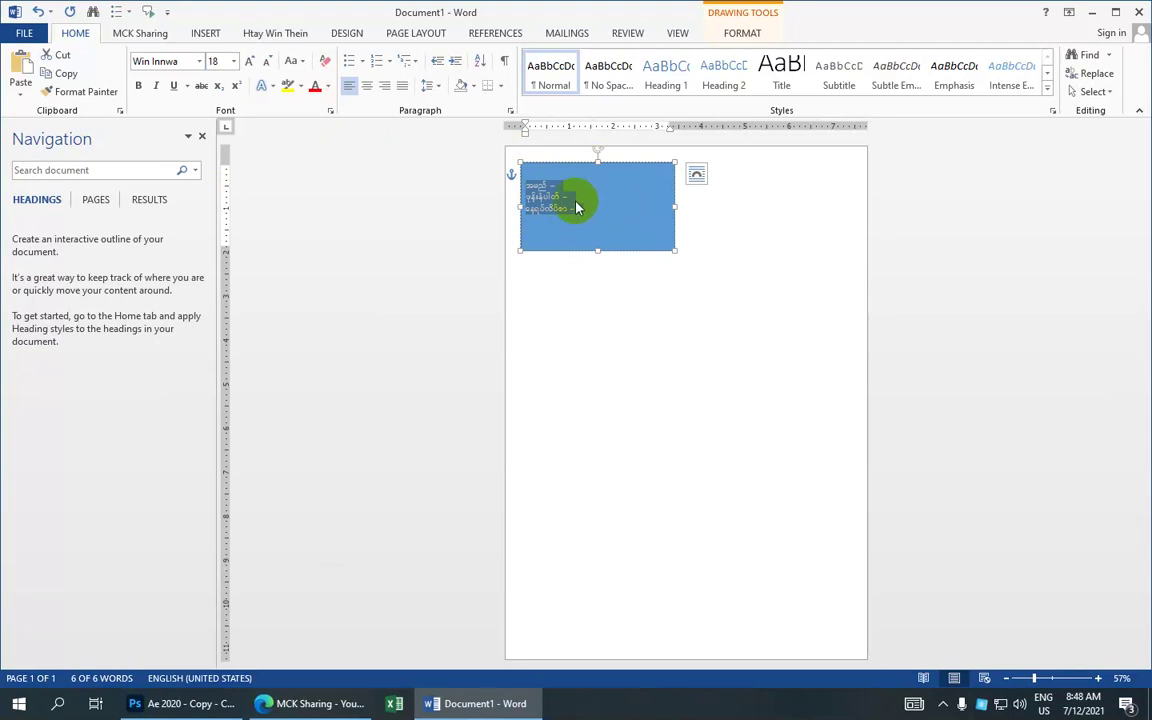
{"action": "left_click_drag", "start_coordinate": [574, 205], "coordinate": [530, 210]}
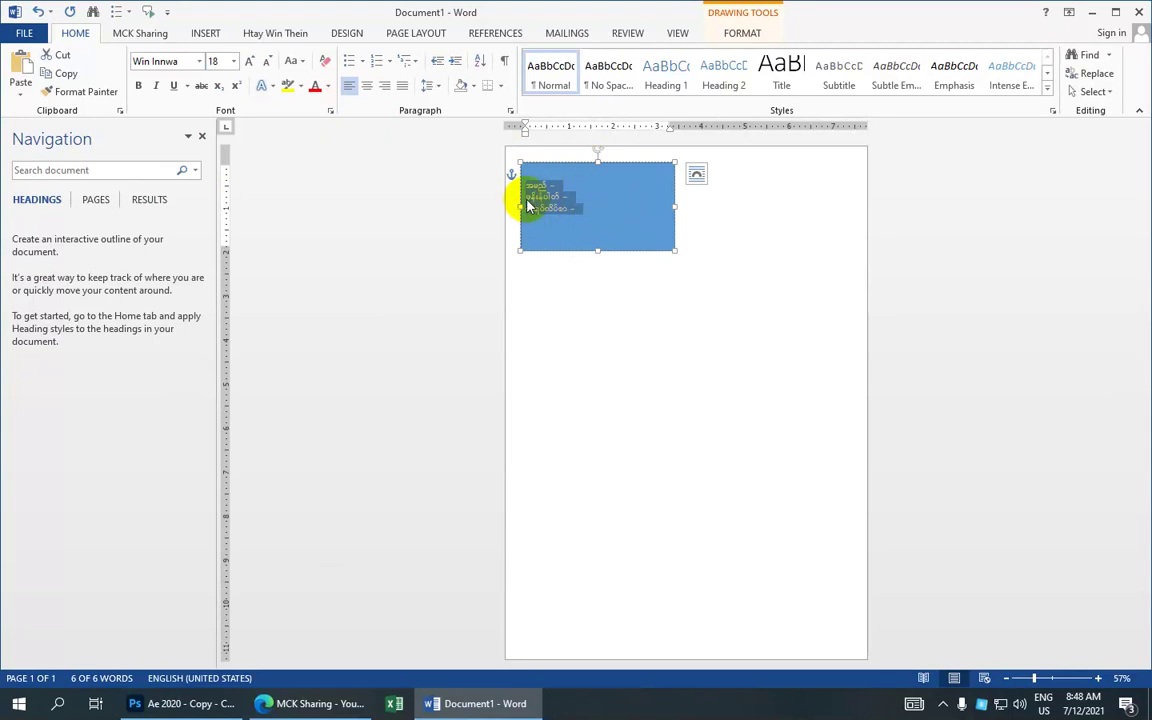
{"action": "left_click", "coordinate": [368, 86]}
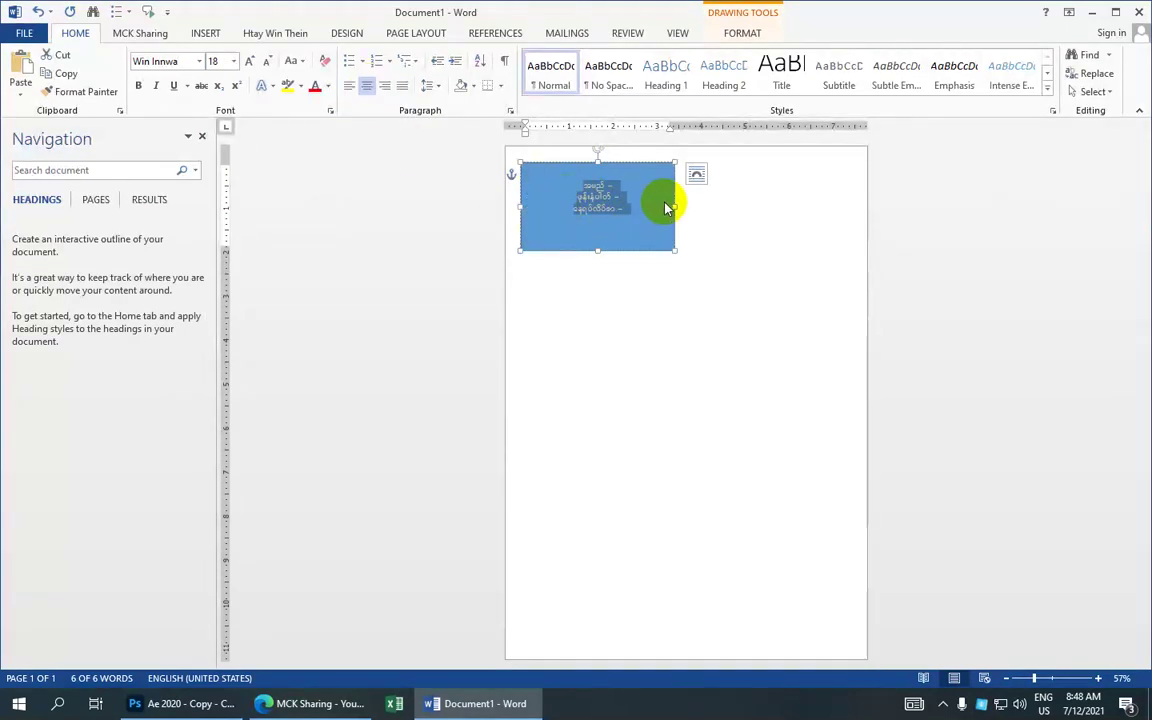
{"action": "left_click", "coordinate": [386, 90]}
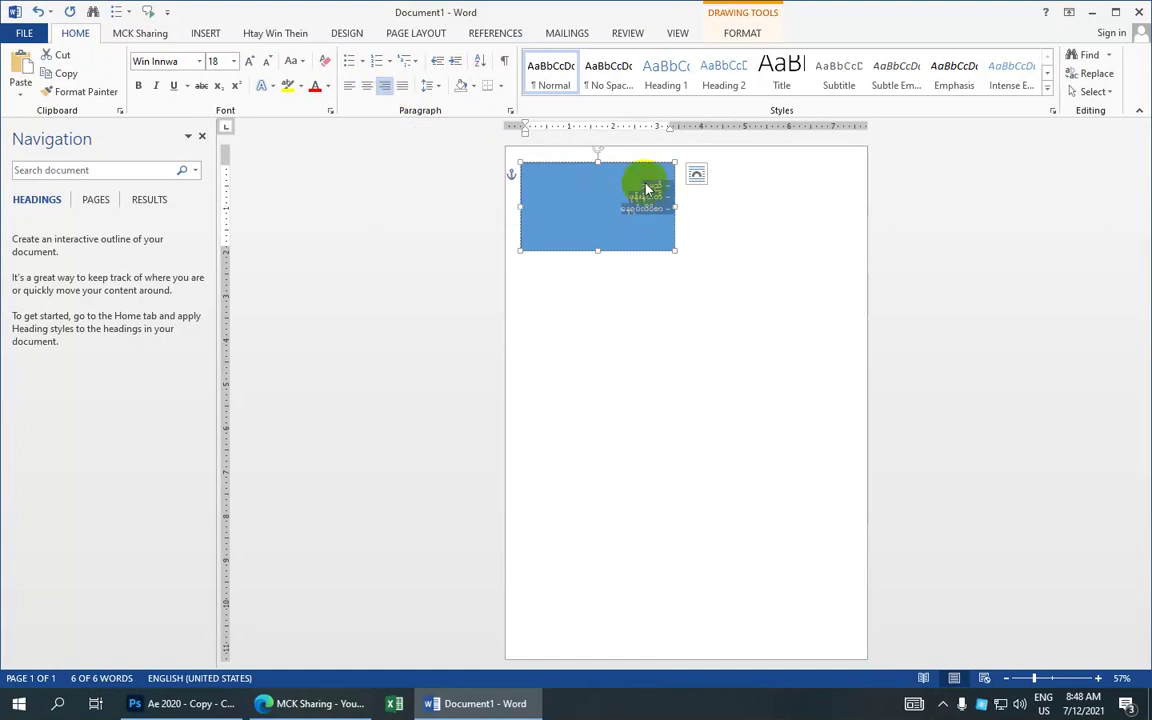
{"action": "left_click_drag", "start_coordinate": [565, 211], "coordinate": [658, 213]}
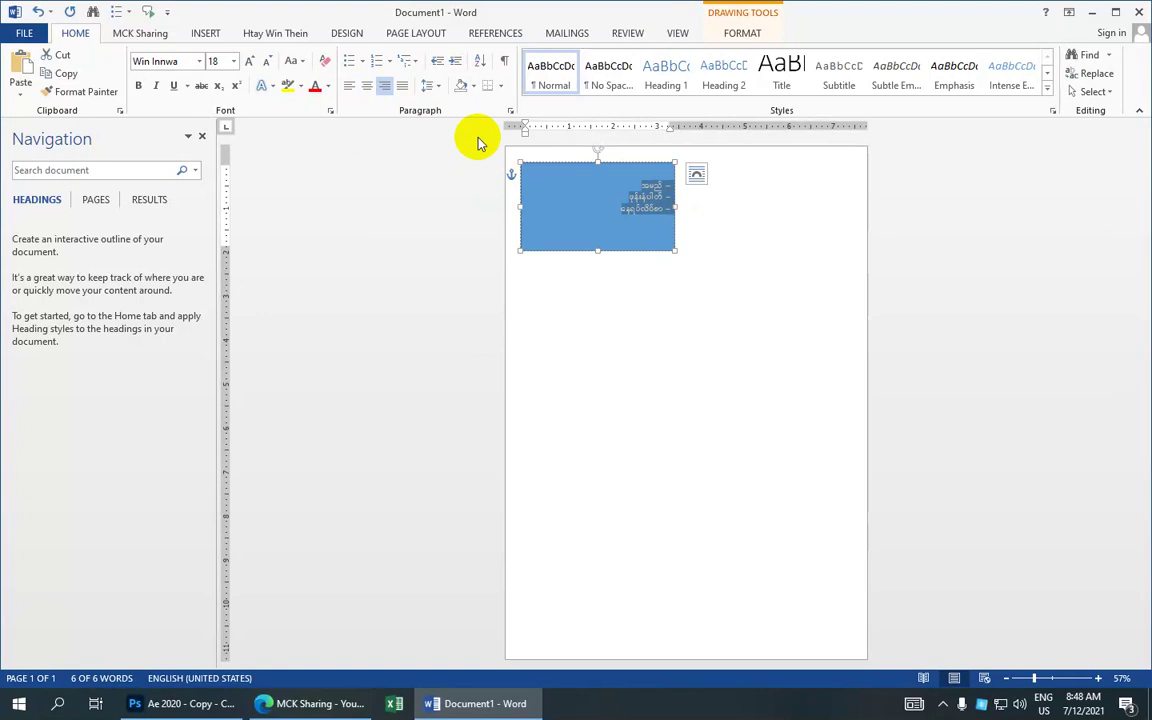
{"action": "left_click", "coordinate": [403, 86]}
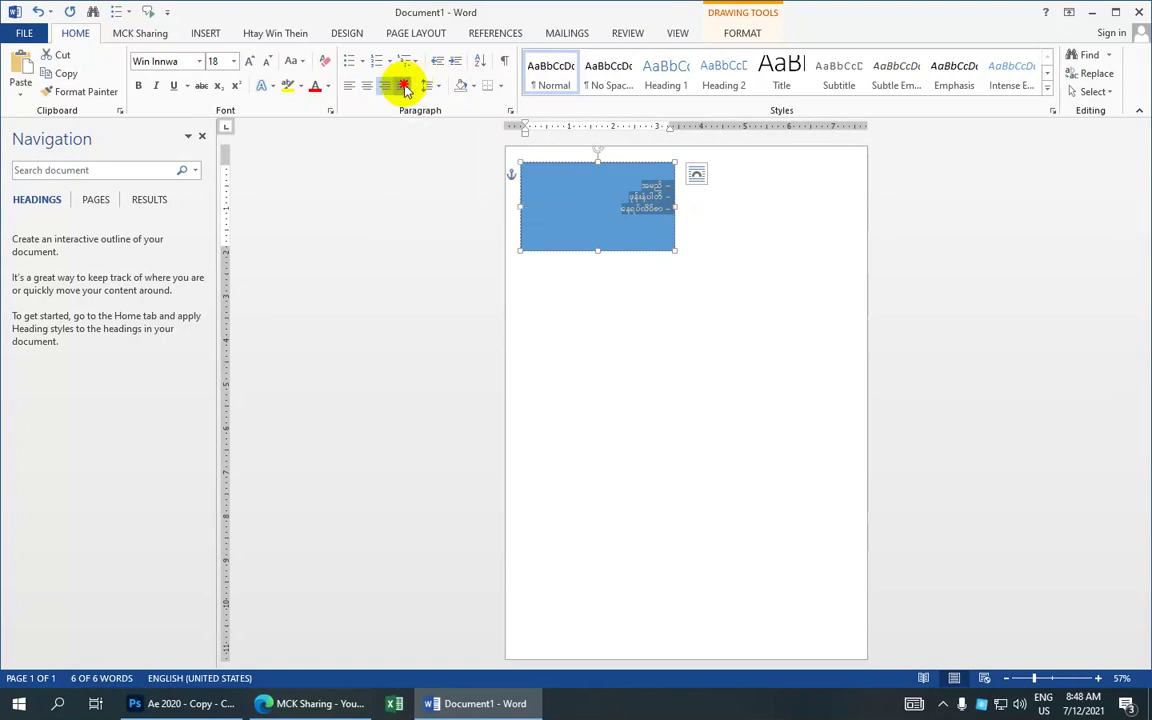
Step: Add an empty line above the card text, then remove it again
{"action": "left_click", "coordinate": [593, 217]}
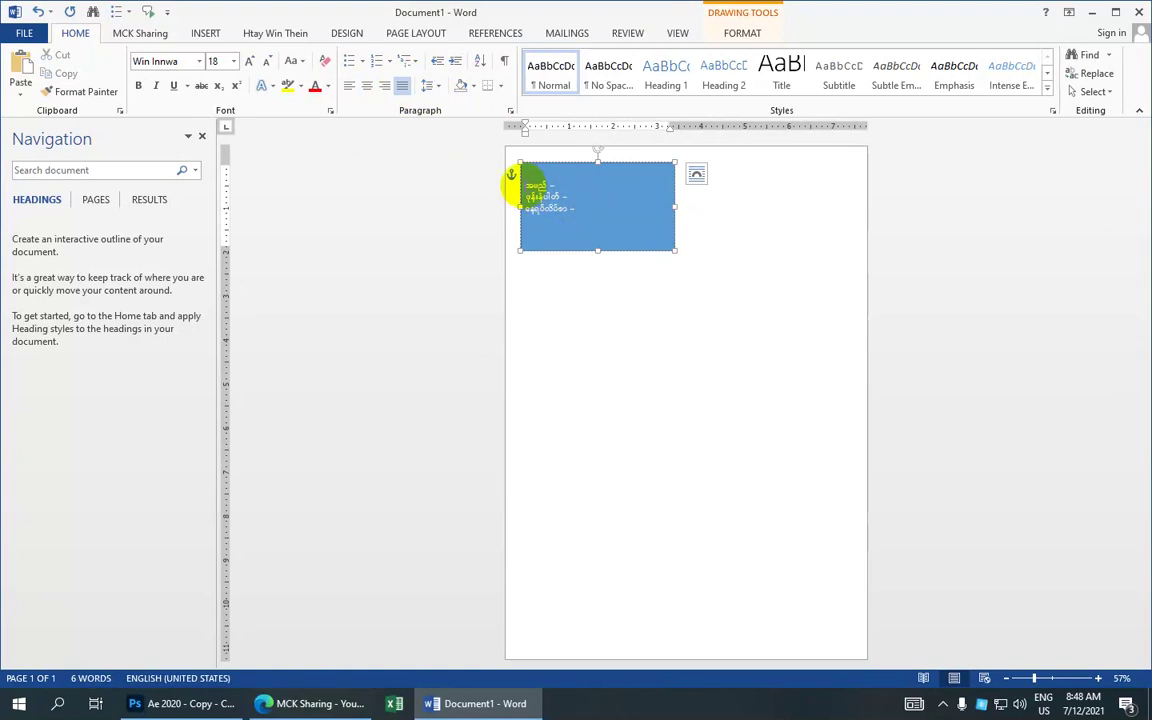
{"action": "key", "text": "Return"}
{"action": "key", "text": "Return"}
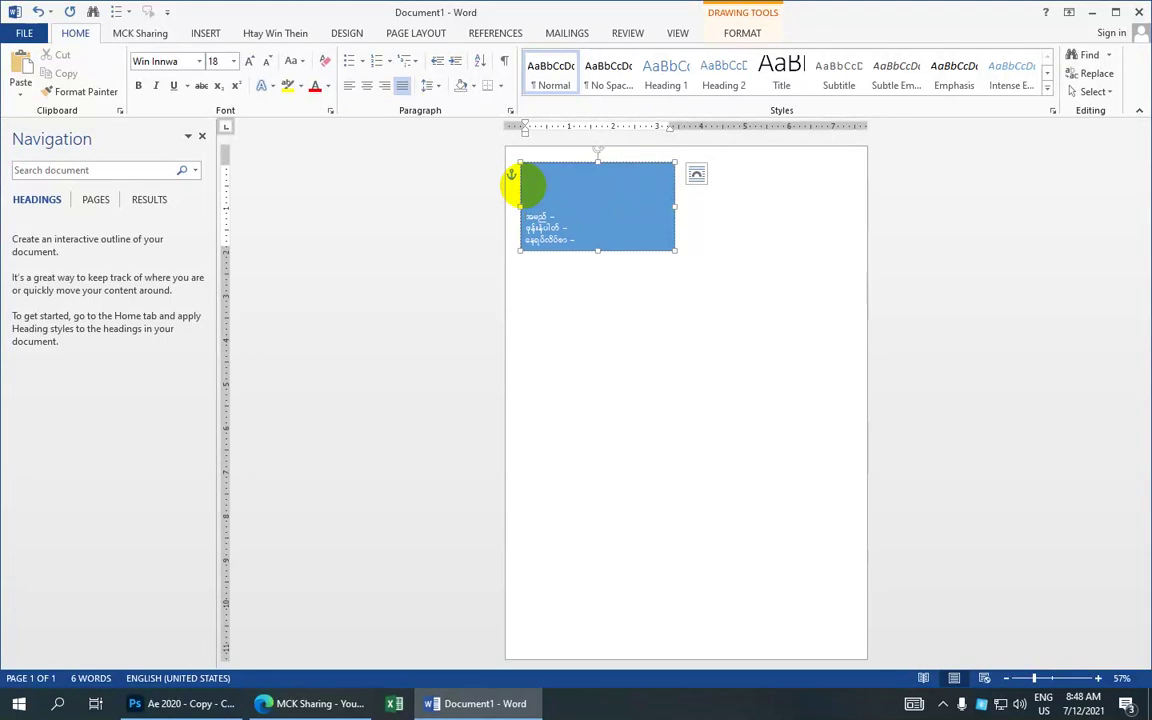
{"action": "key", "text": "BackSpace"}
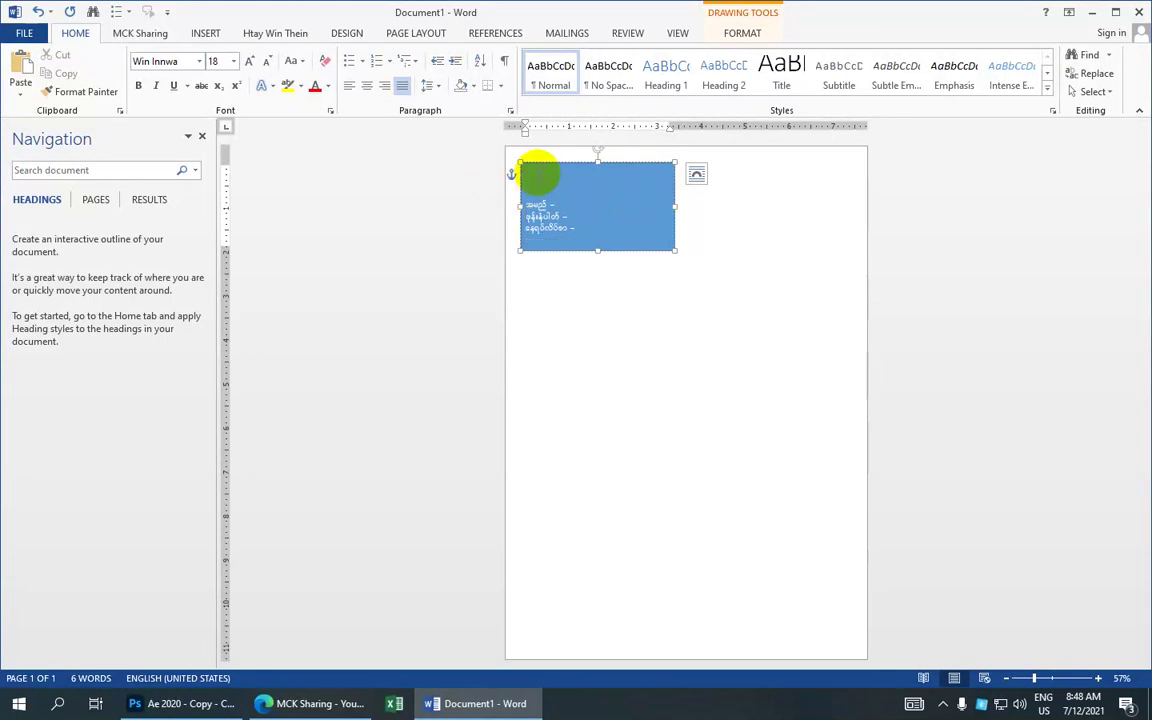
Step: Insert the 37.jpg logo picture from the H H folder into the blue card
{"action": "left_click", "coordinate": [205, 36]}
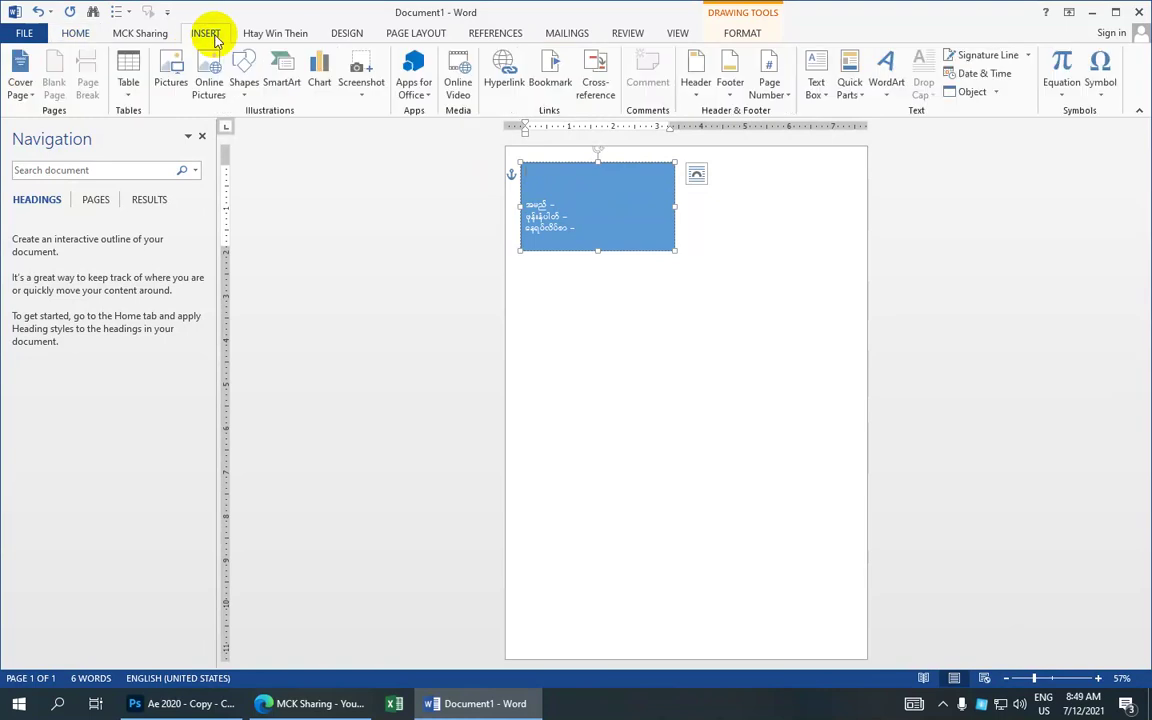
{"action": "left_click", "coordinate": [170, 90]}
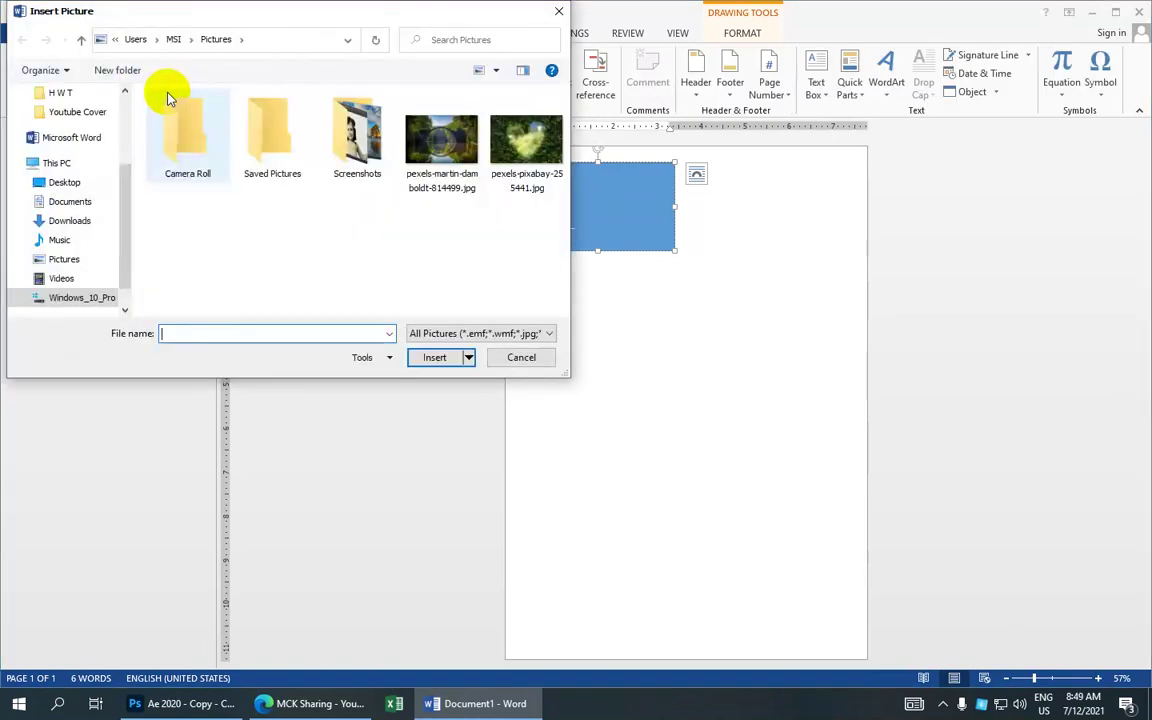
{"action": "scroll", "coordinate": [85, 128], "scroll_direction": "up", "scroll_amount": 2}
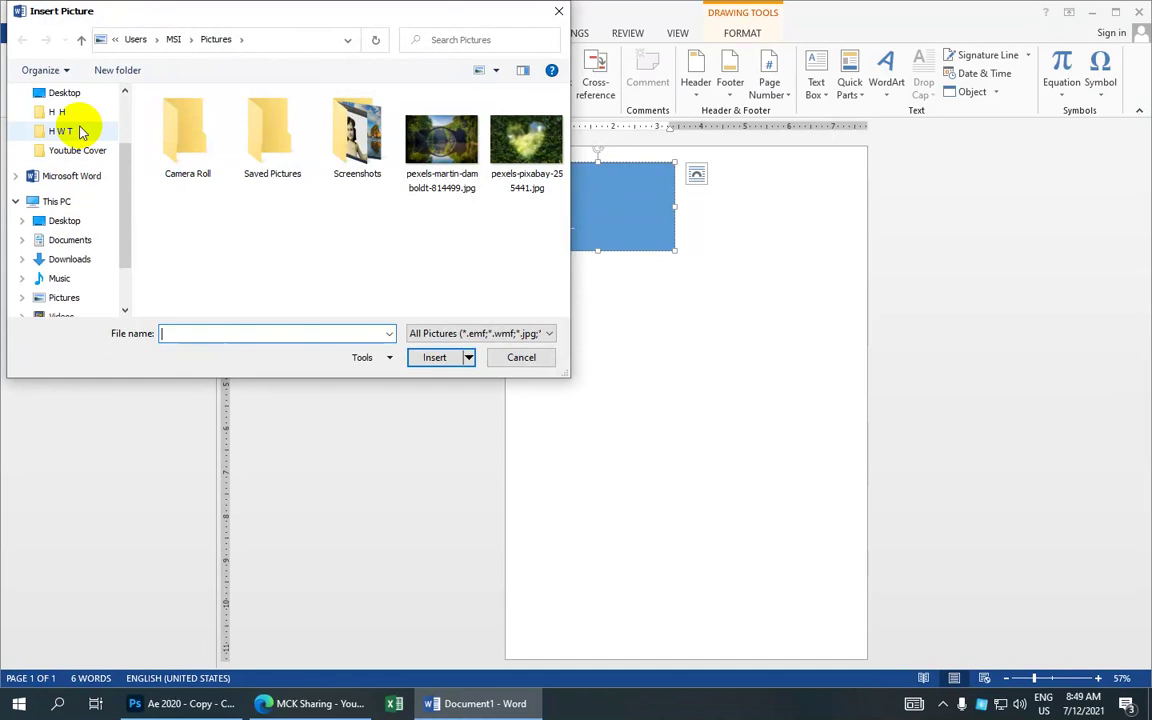
{"action": "left_click", "coordinate": [83, 121]}
{"action": "scroll", "coordinate": [442, 195], "scroll_direction": "down", "scroll_amount": 2}
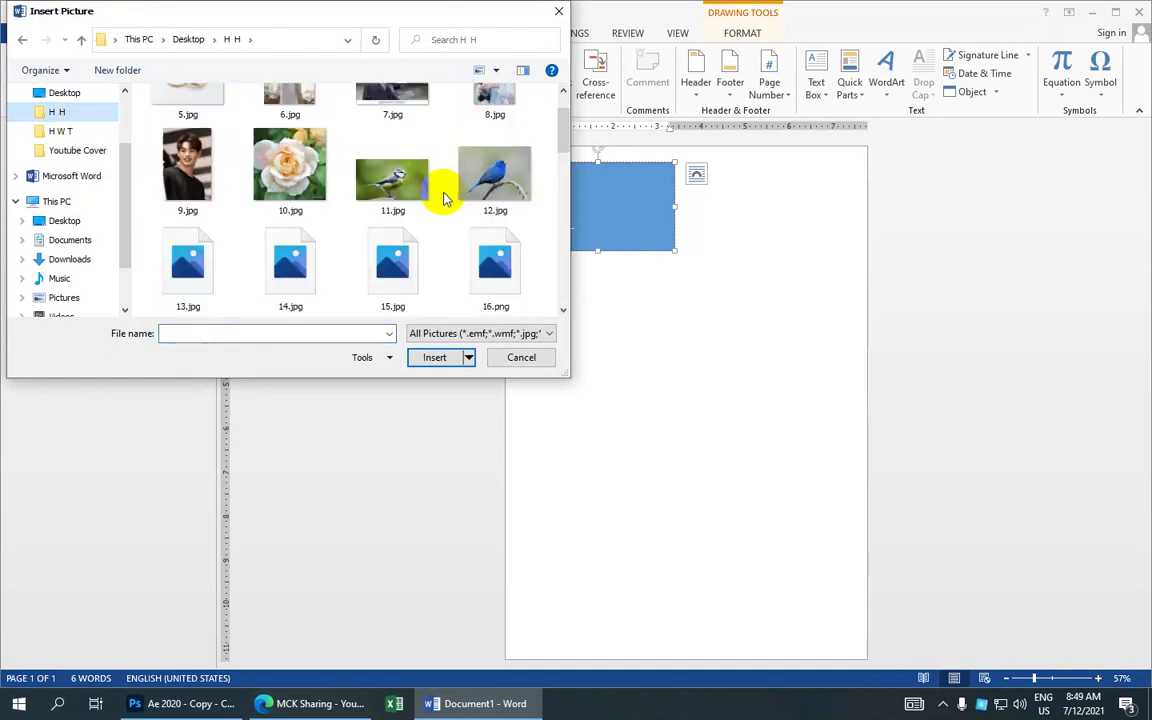
{"action": "scroll", "coordinate": [442, 195], "scroll_direction": "down", "scroll_amount": 2}
{"action": "scroll", "coordinate": [443, 199], "scroll_direction": "down", "scroll_amount": 3}
{"action": "scroll", "coordinate": [440, 198], "scroll_direction": "down", "scroll_amount": 1}
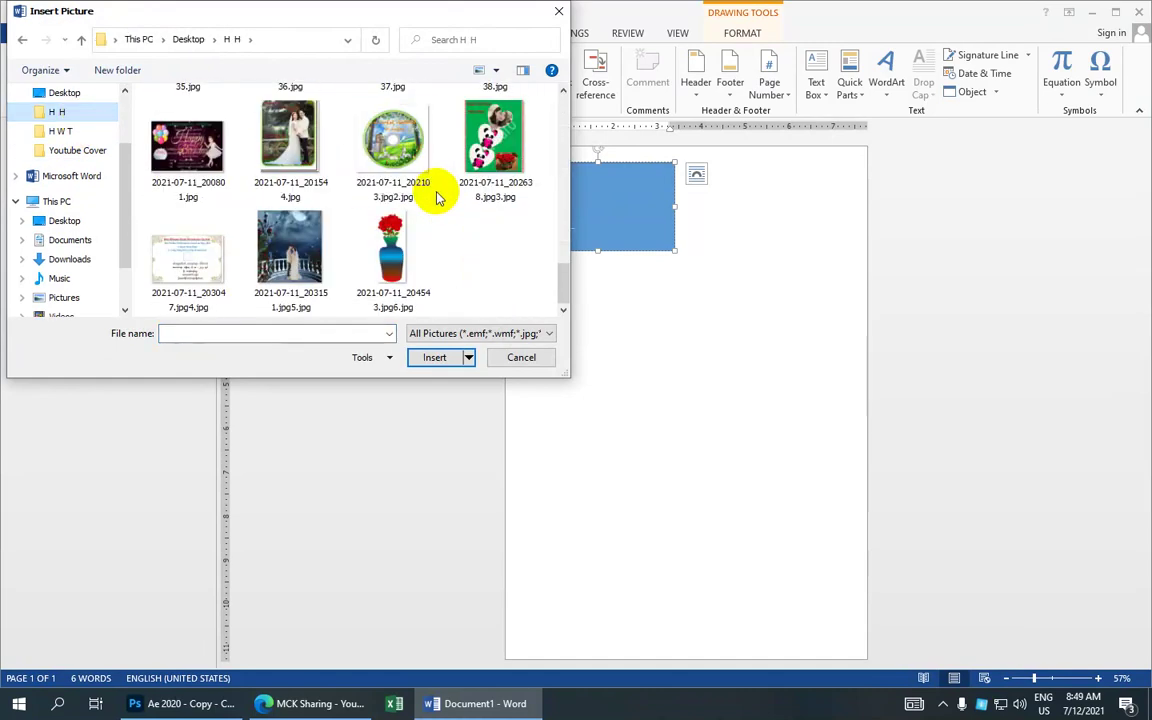
{"action": "scroll", "coordinate": [405, 170], "scroll_direction": "up", "scroll_amount": 1}
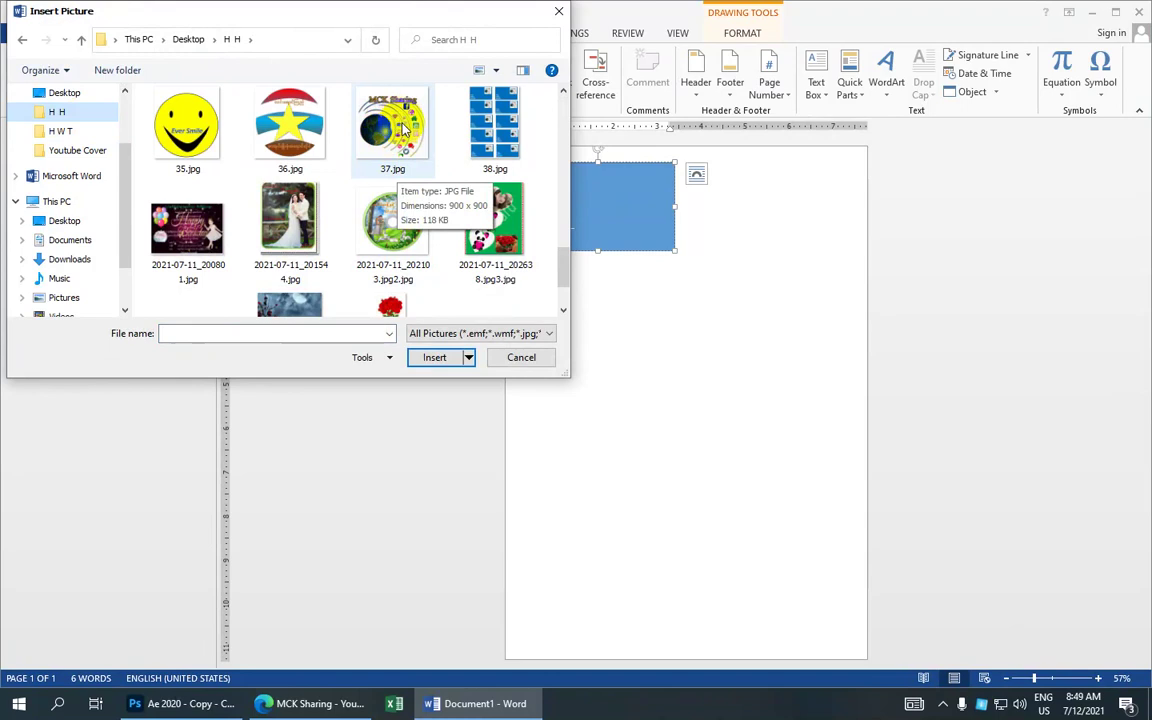
{"action": "left_click", "coordinate": [400, 130]}
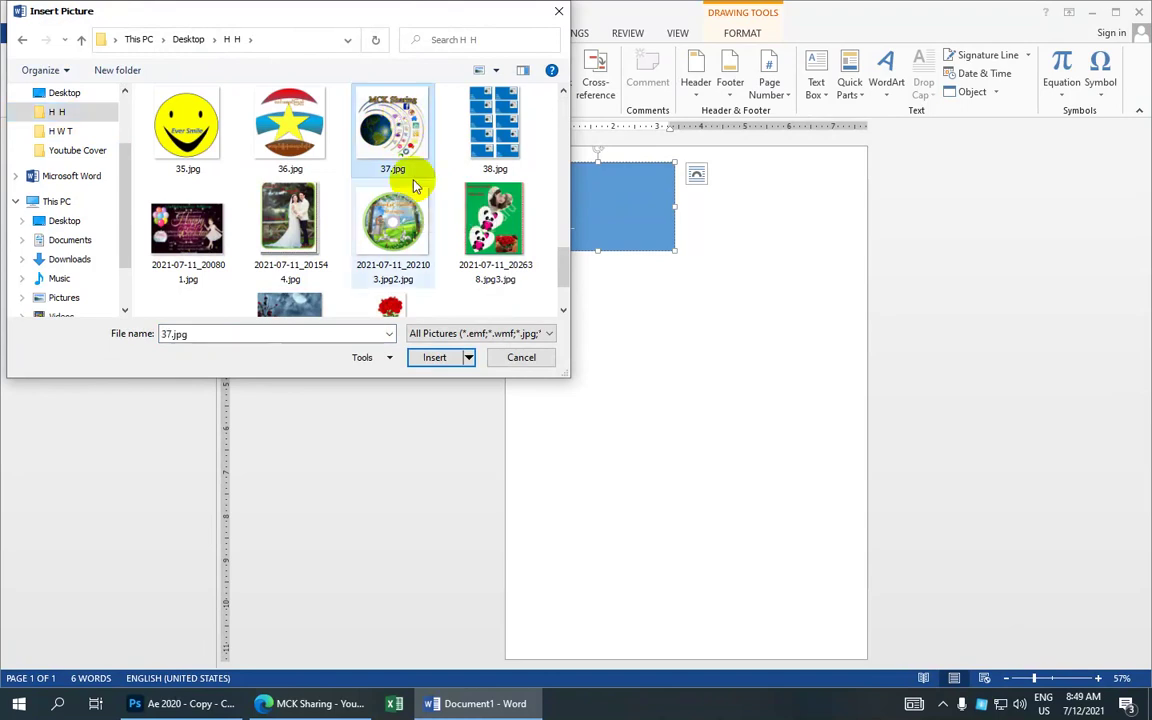
{"action": "left_click", "coordinate": [434, 357]}
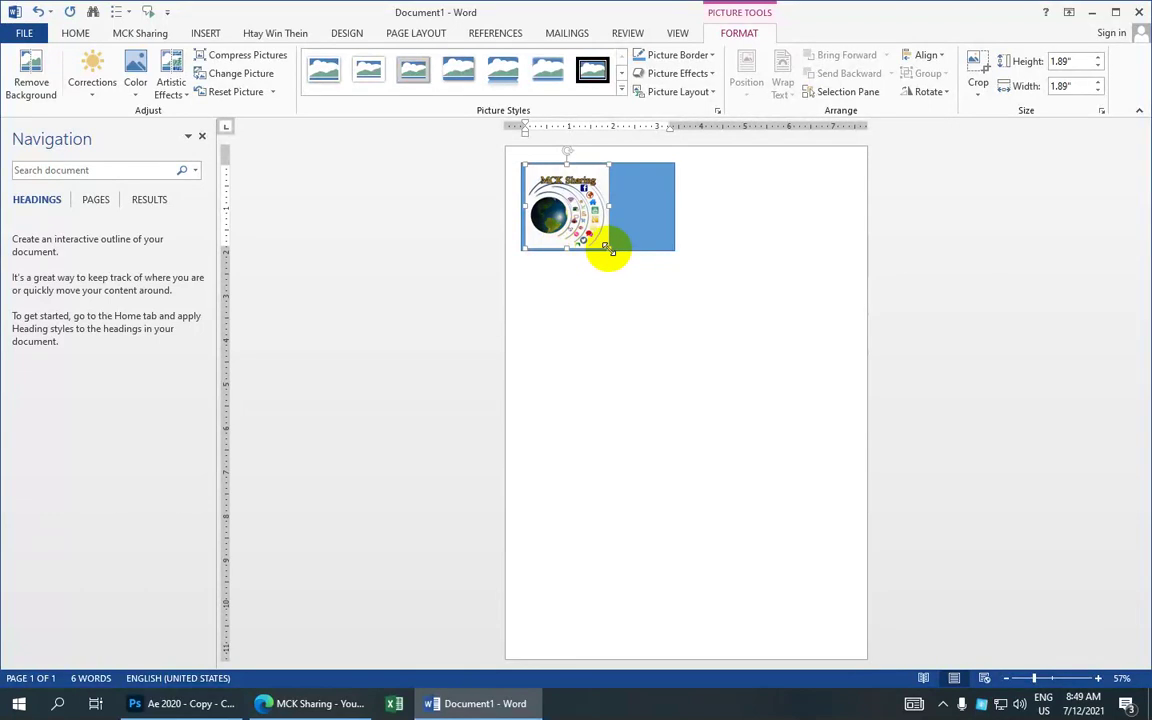
Step: Shrink the logo to 1 by 1 inch above the Myanmar text lines
{"action": "left_click_drag", "start_coordinate": [610, 249], "coordinate": [582, 196]}
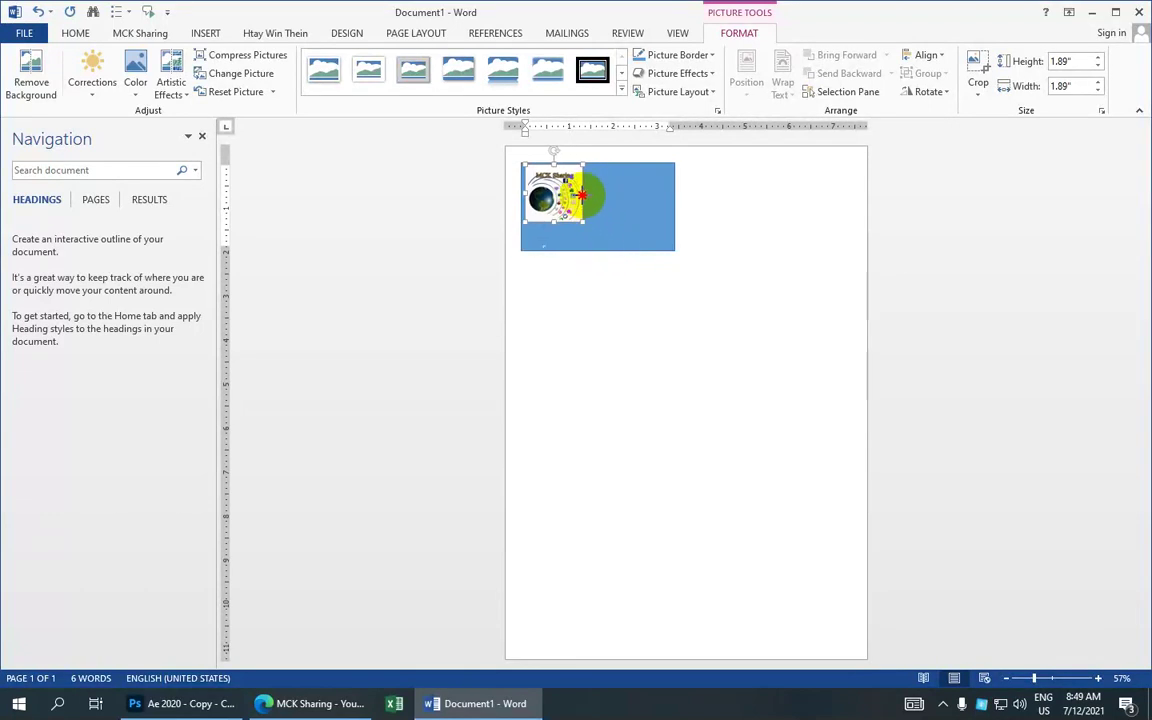
{"action": "left_click_drag", "start_coordinate": [582, 196], "coordinate": [575, 214]}
{"action": "type", "text": "1"}
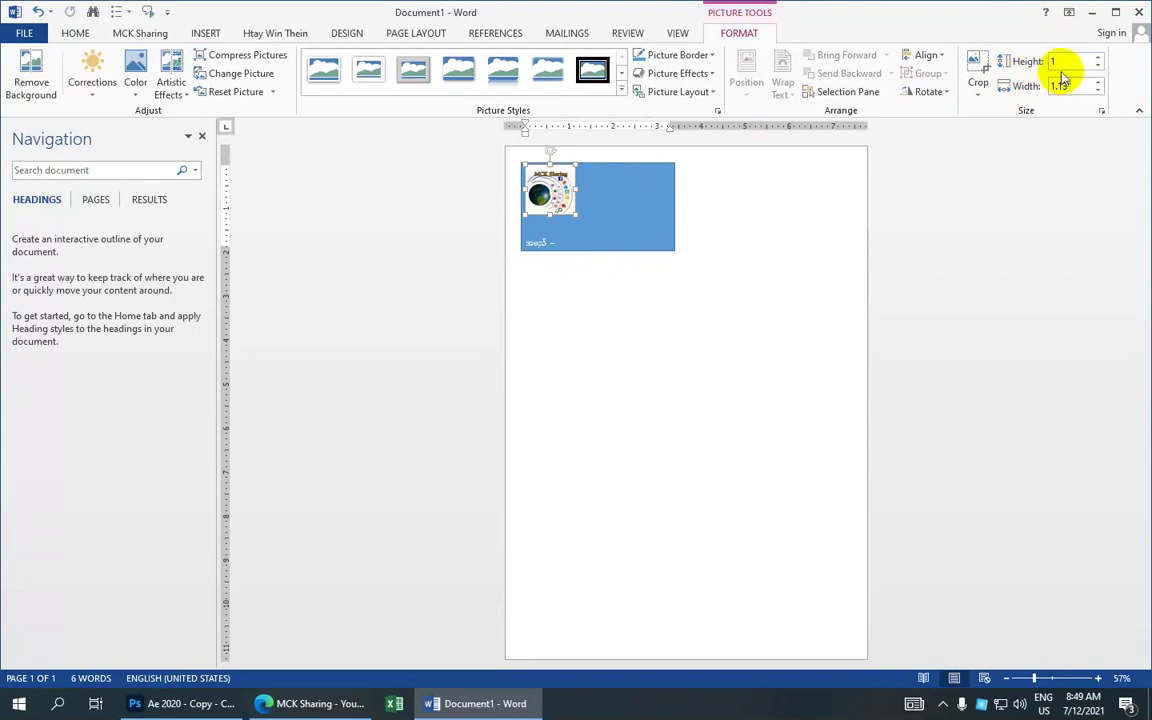
{"action": "left_click", "coordinate": [1066, 86]}
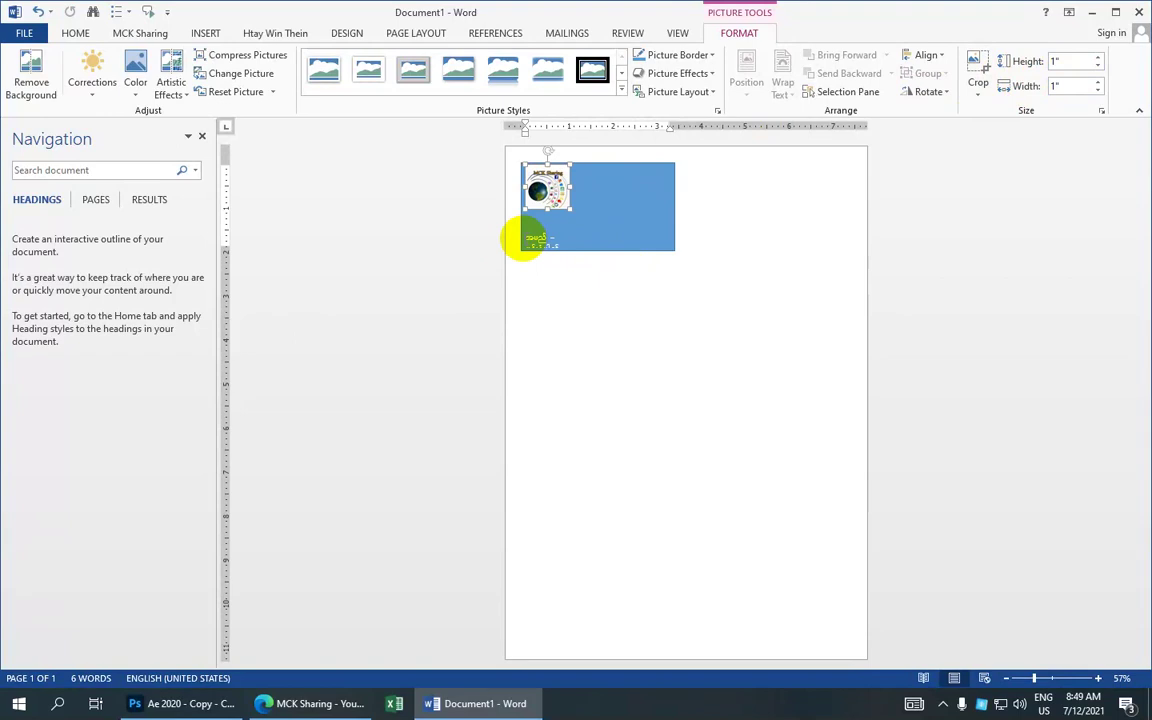
{"action": "left_click", "coordinate": [523, 239]}
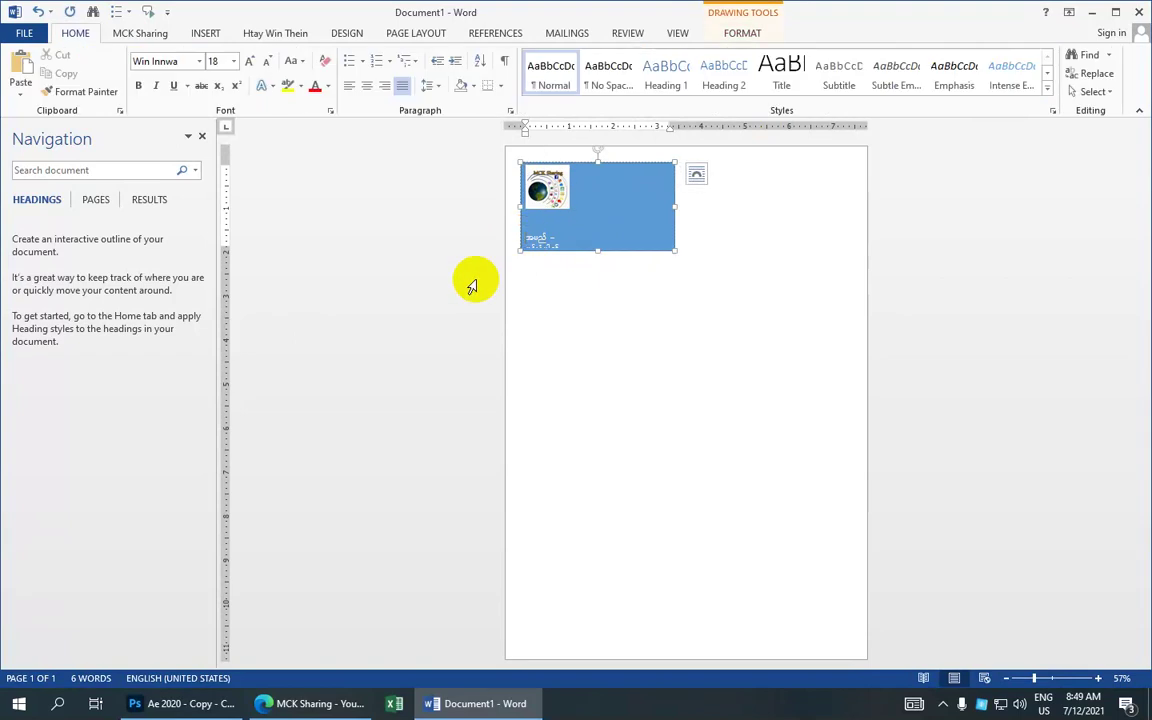
Step: Tidy the text lines and right-align the logo to the card's top-right corner
{"action": "key", "text": "ctrl+1"}
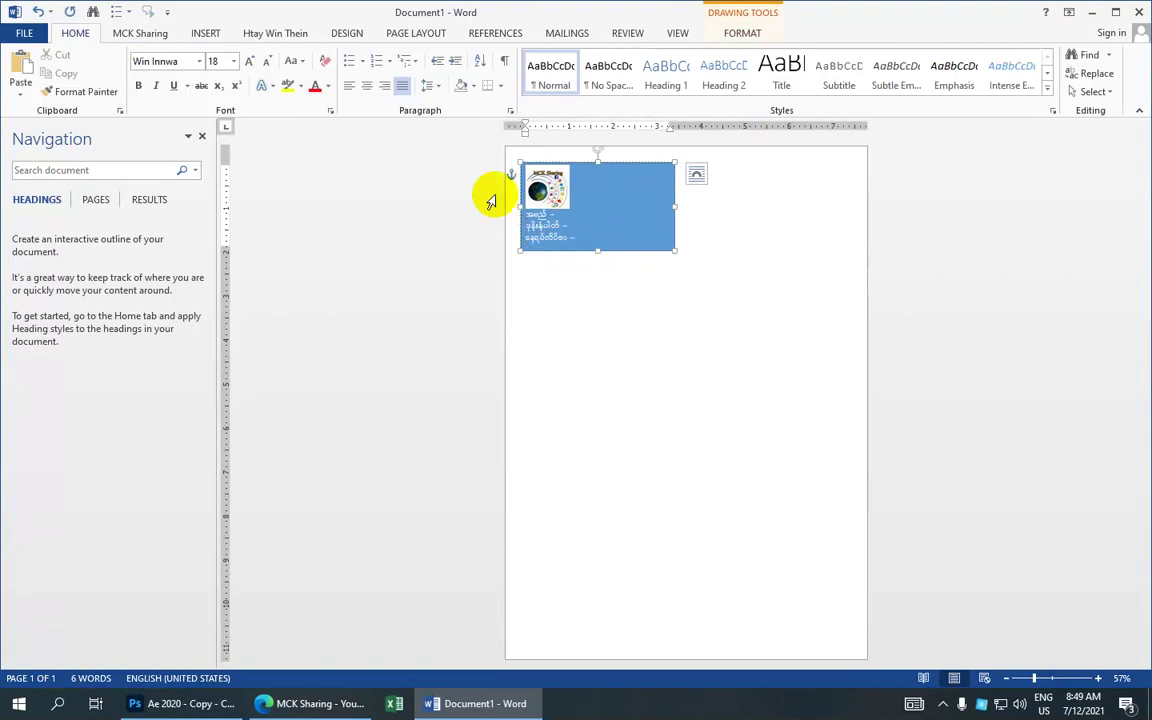
{"action": "left_click", "coordinate": [545, 205]}
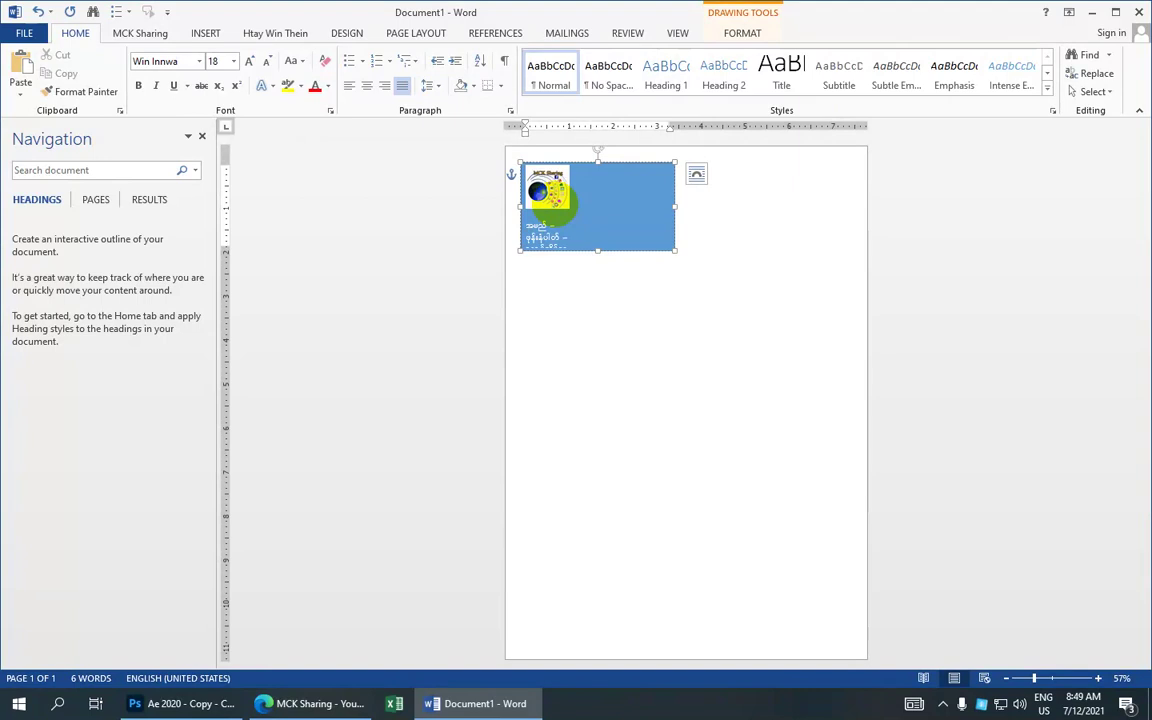
{"action": "left_click", "coordinate": [553, 187]}
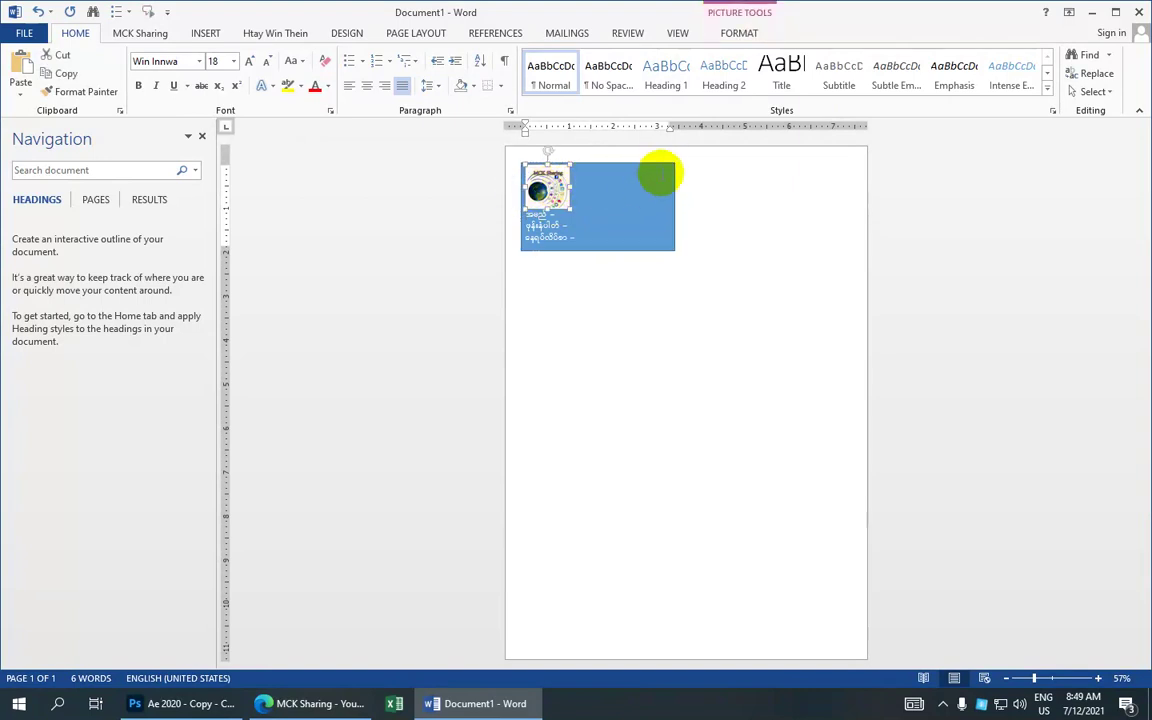
{"action": "left_click", "coordinate": [727, 42]}
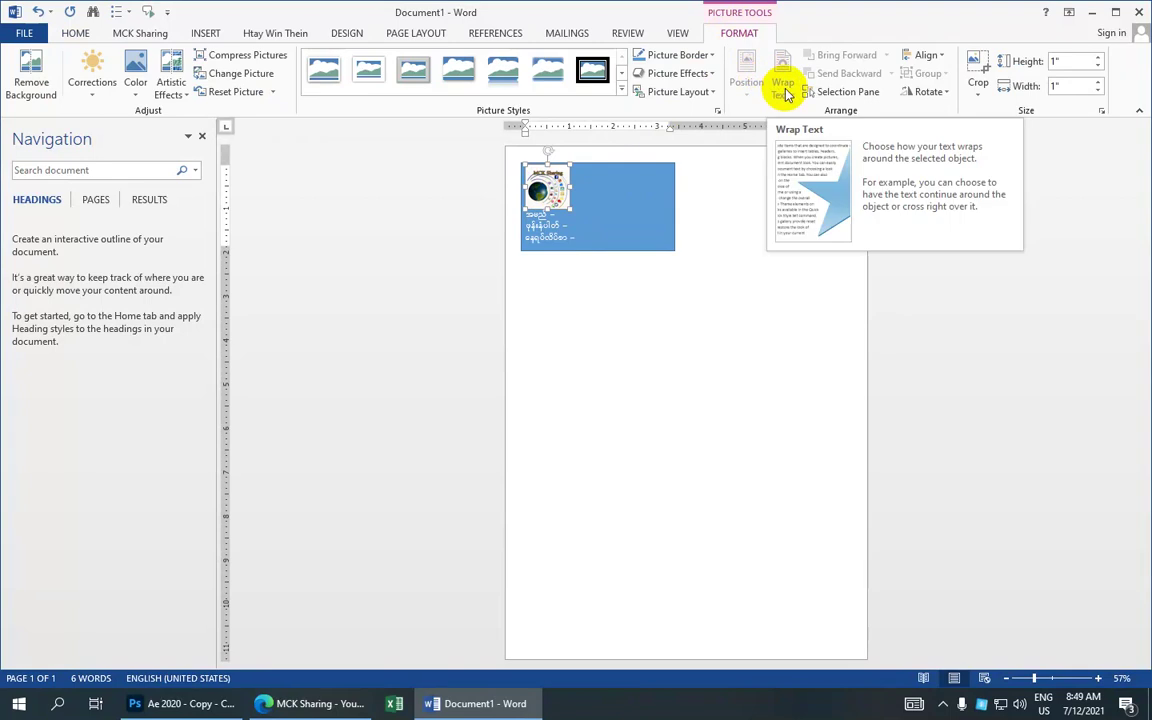
{"action": "left_click", "coordinate": [75, 33]}
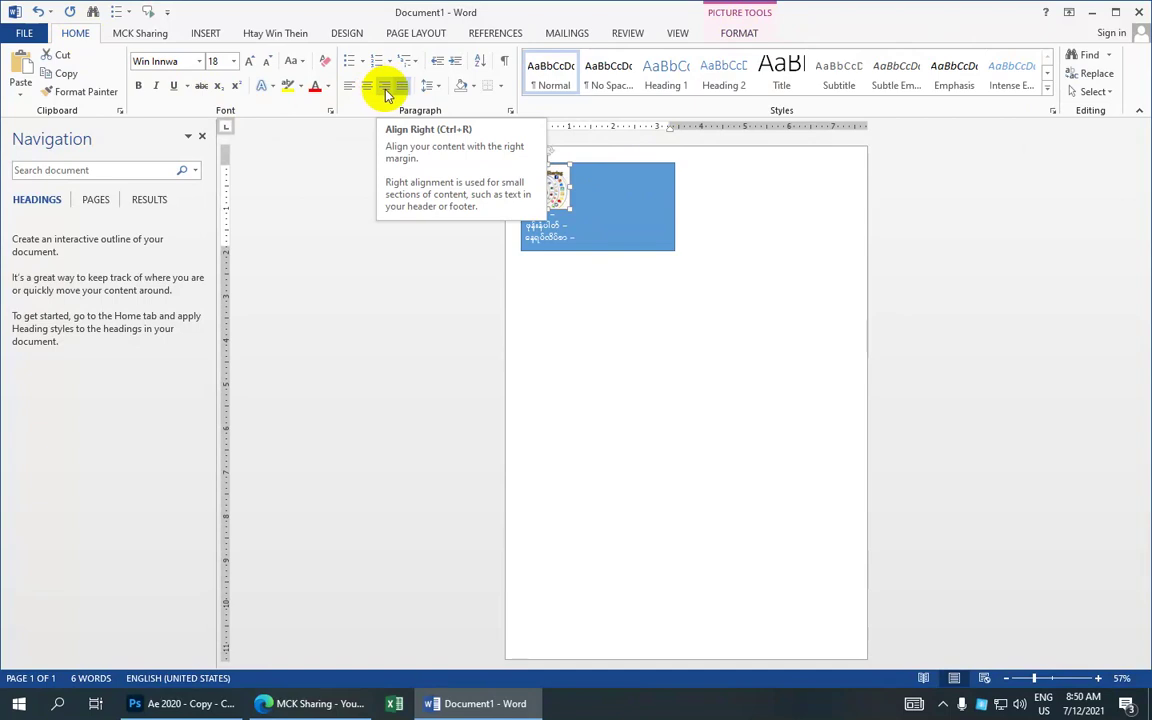
{"action": "left_click", "coordinate": [386, 88]}
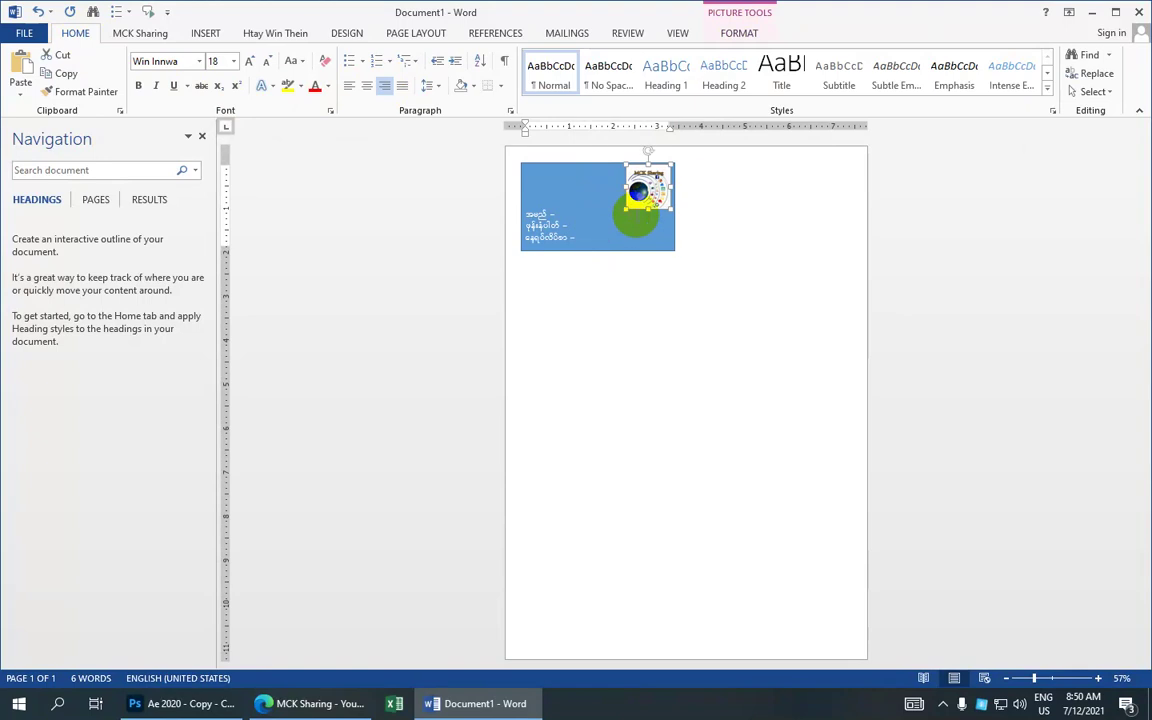
Step: Select the whole blue card shape with its shape formatting options shown
{"action": "left_click", "coordinate": [630, 216]}
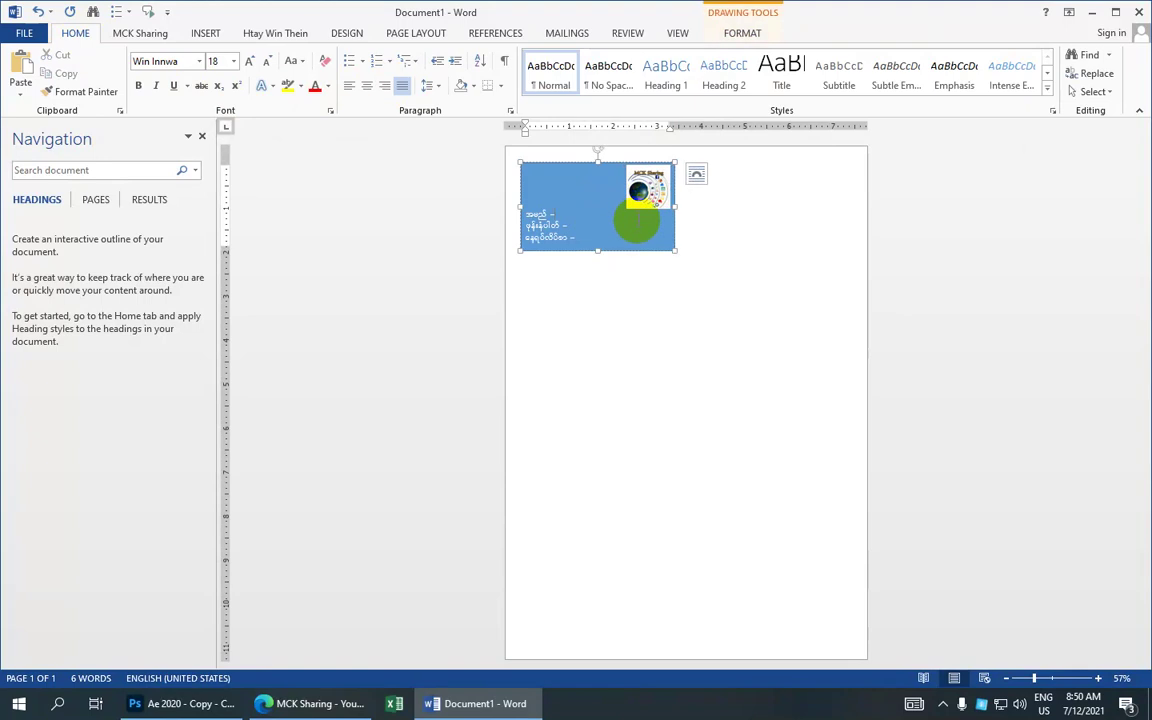
{"action": "left_click", "coordinate": [668, 248]}
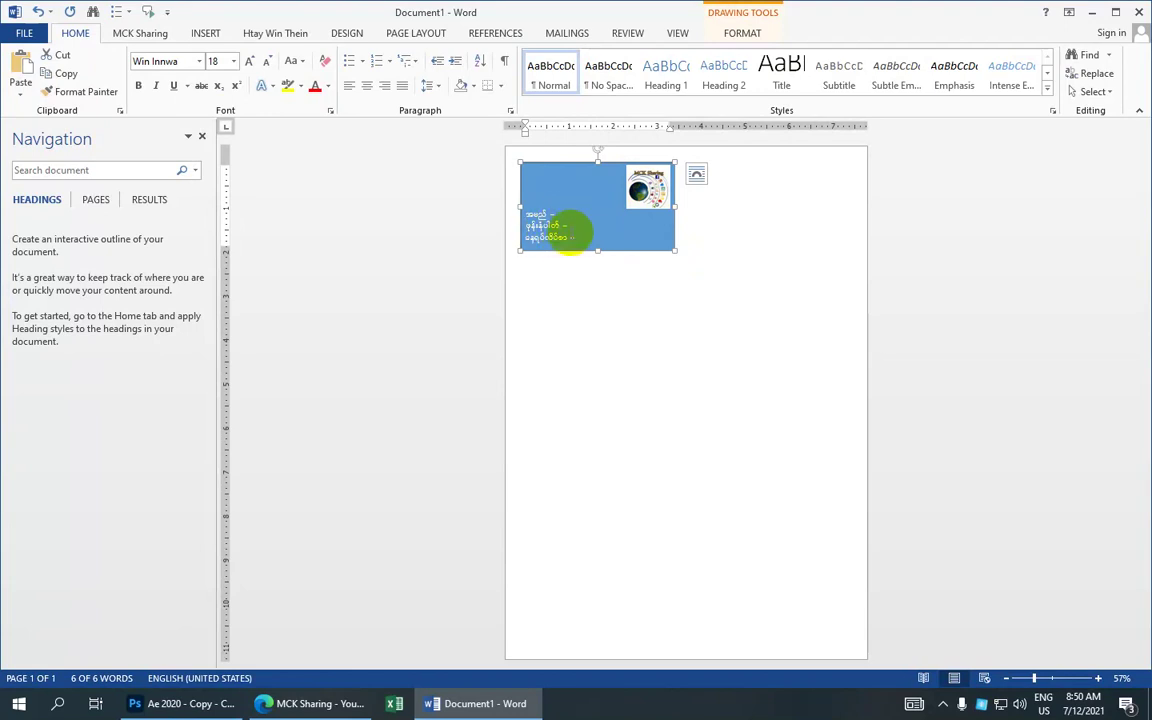
{"action": "left_click", "coordinate": [580, 214]}
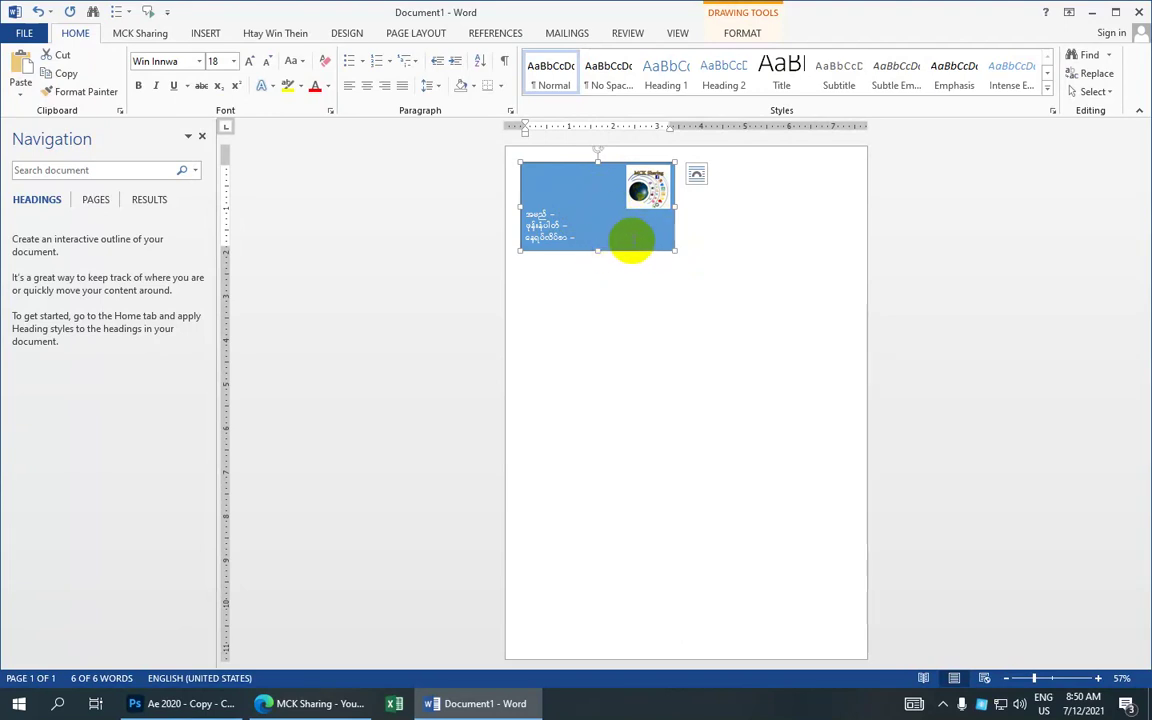
{"action": "left_click", "coordinate": [641, 233]}
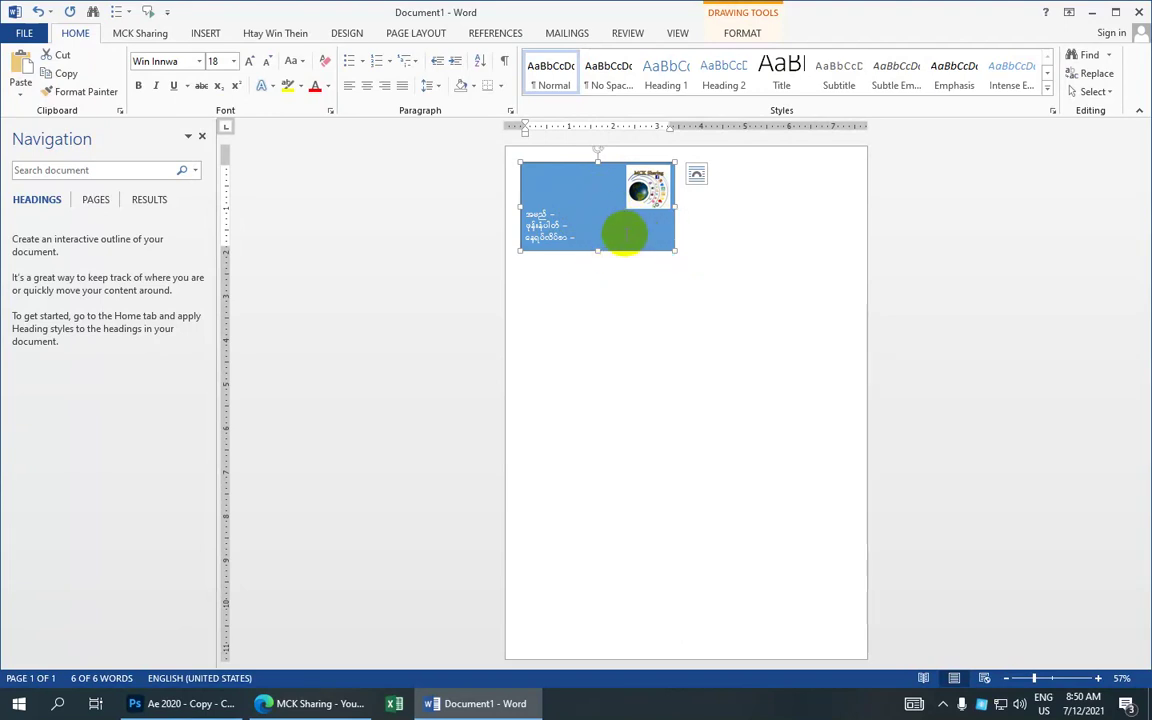
{"action": "left_click", "coordinate": [740, 33]}
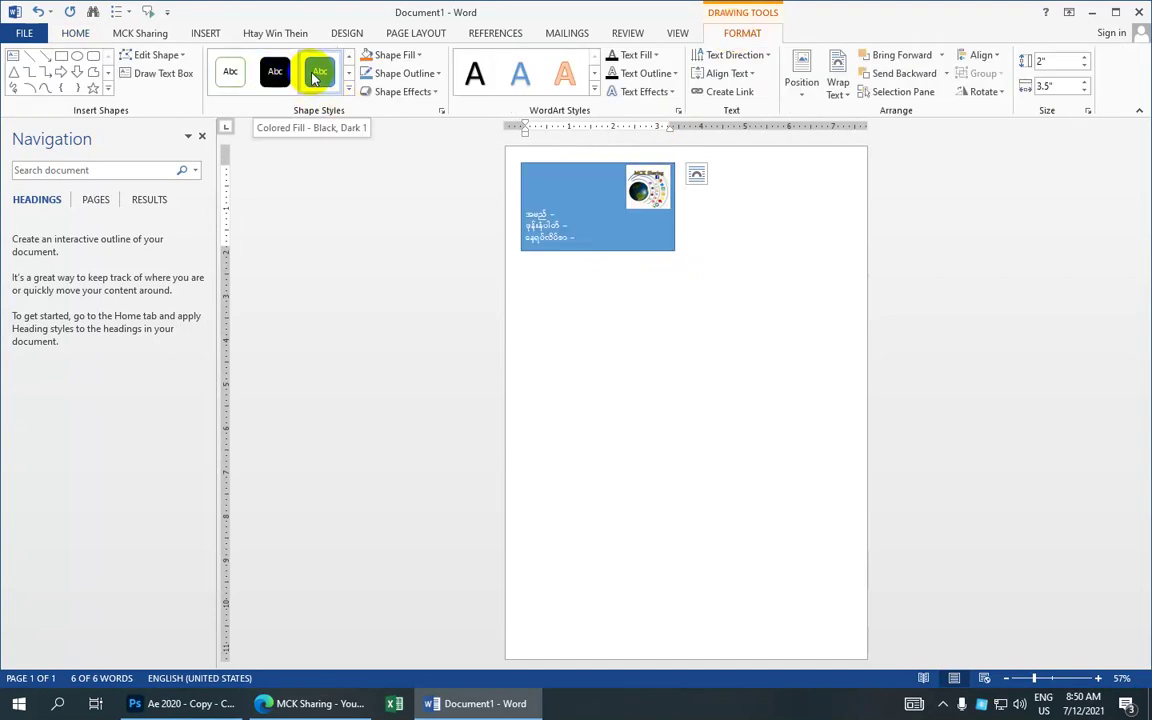
{"action": "left_click", "coordinate": [414, 54]}
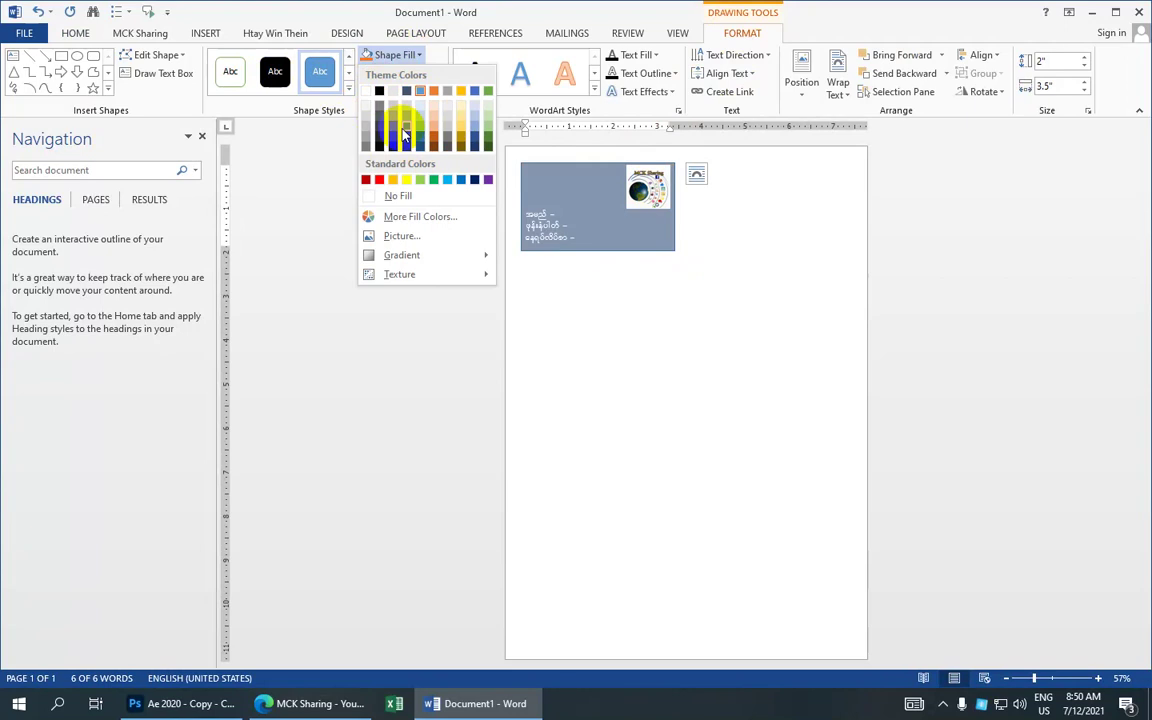
{"action": "left_click", "coordinate": [323, 141]}
{"action": "left_click", "coordinate": [532, 185]}
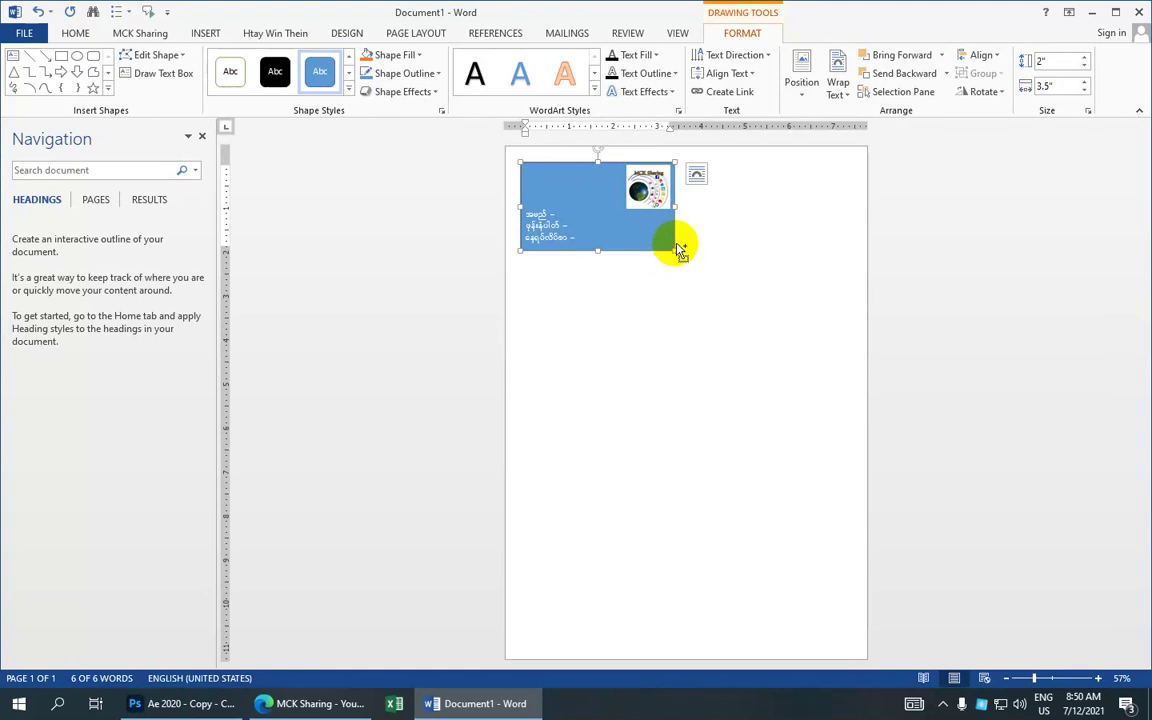
Step: Duplicate the card to the right to form a two-card first row
{"action": "left_click_drag", "start_coordinate": [674, 241], "coordinate": [847, 243]}
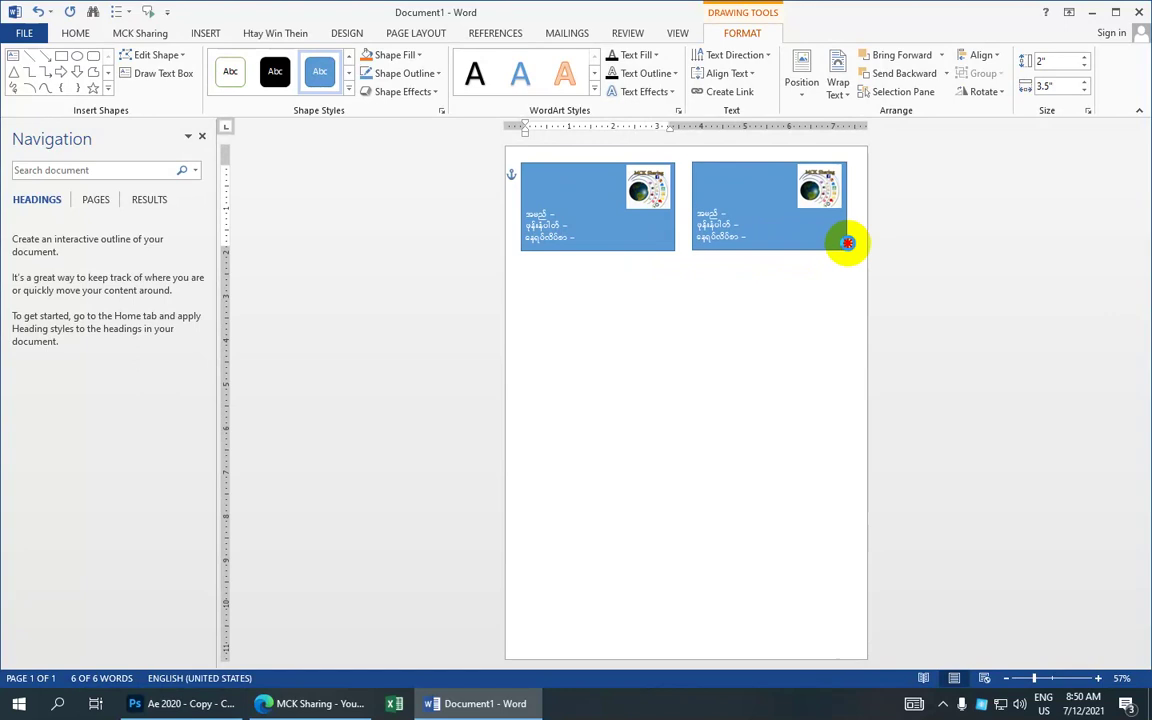
{"action": "left_click_drag", "start_coordinate": [847, 243], "coordinate": [850, 243]}
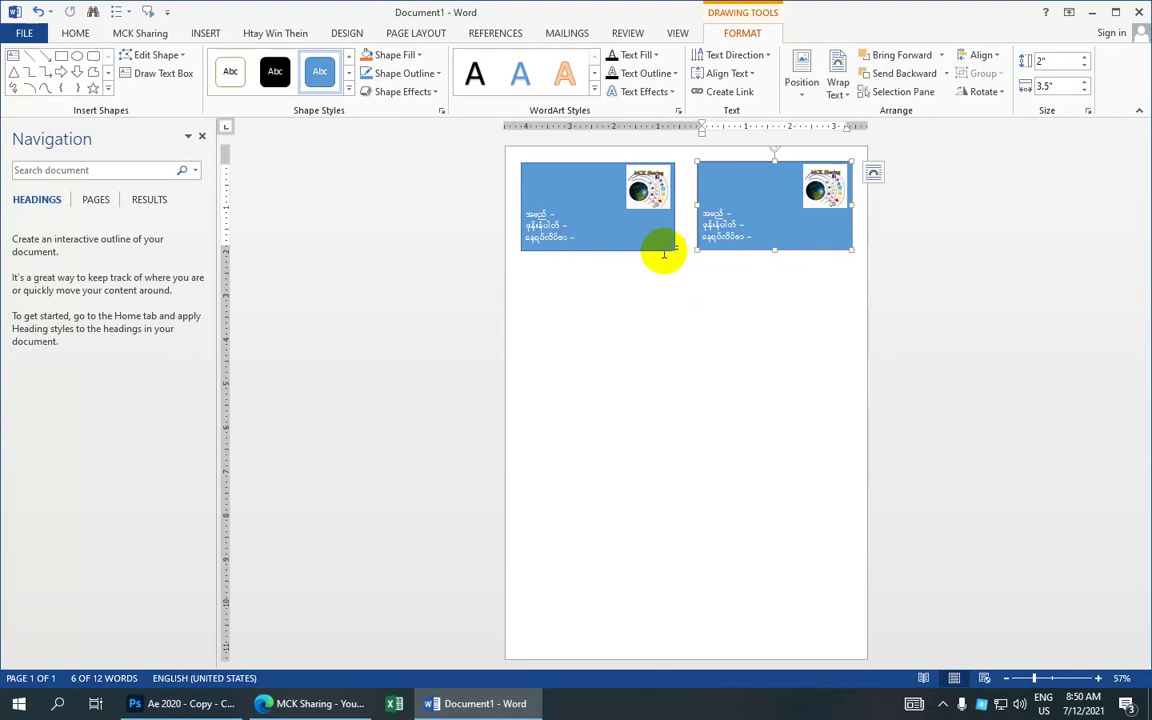
{"action": "left_click", "coordinate": [673, 249], "text": "shift"}
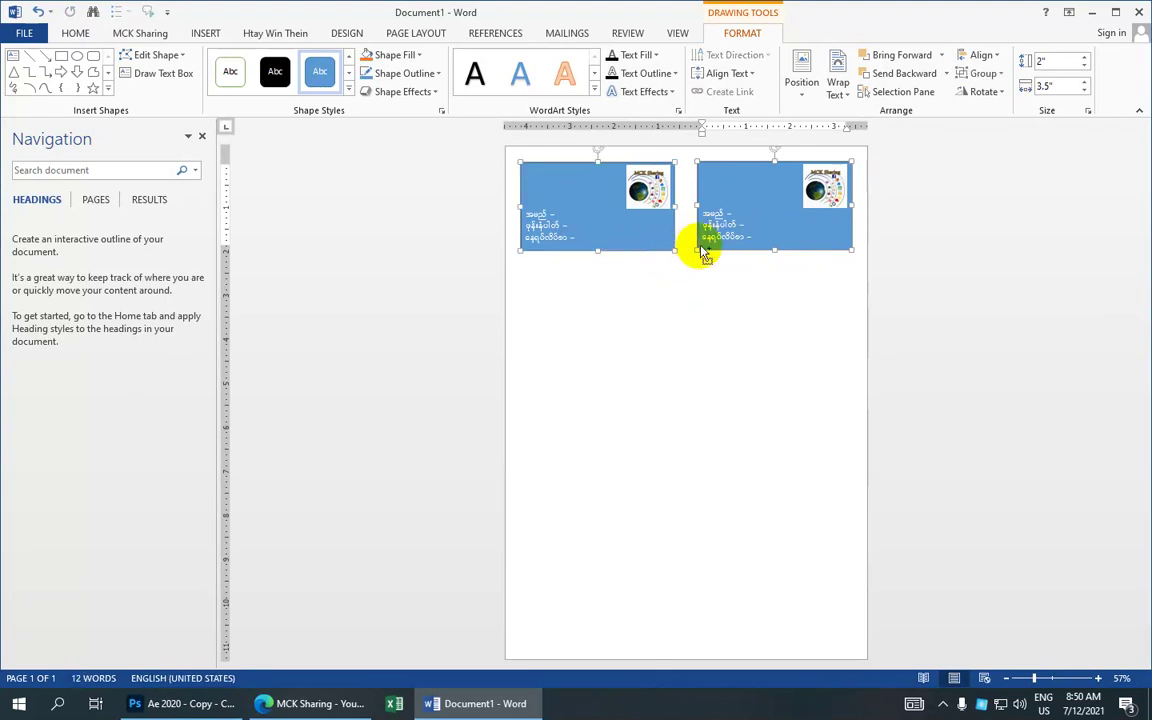
Step: Copy the pair of cards down into a second and third row
{"action": "left_click_drag", "start_coordinate": [700, 253], "coordinate": [697, 340], "text": "ctrl"}
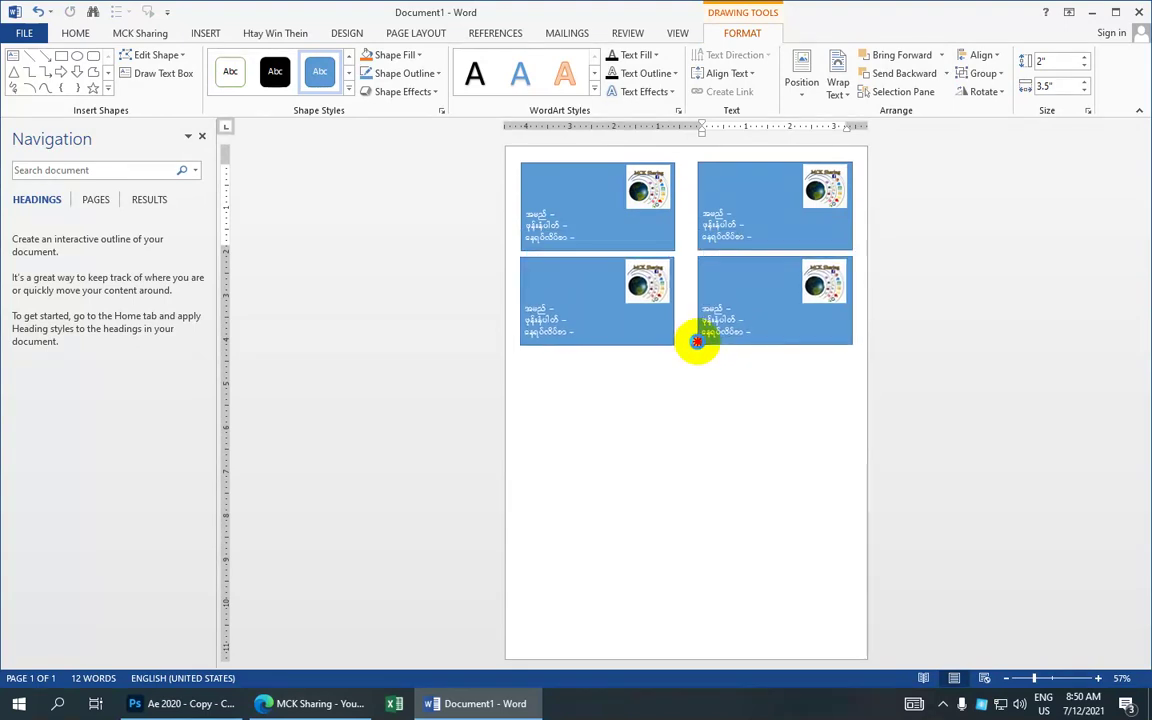
{"action": "key", "text": "ctrl+a"}
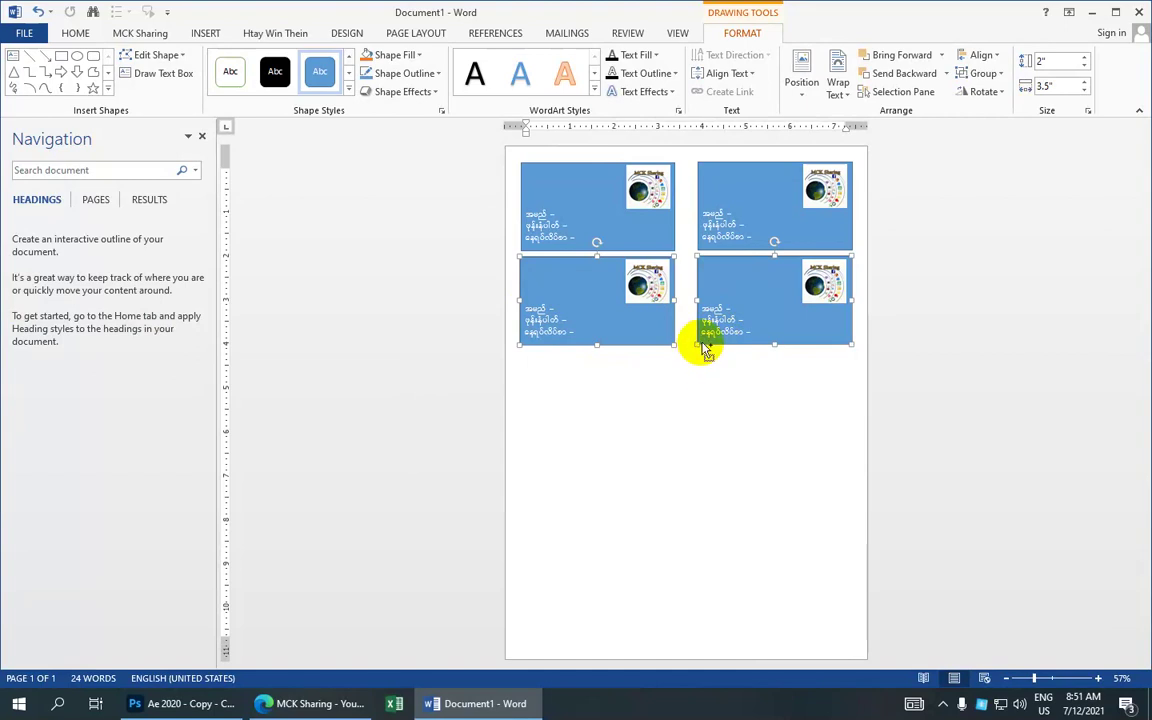
{"action": "left_click_drag", "start_coordinate": [705, 350], "coordinate": [696, 432]}
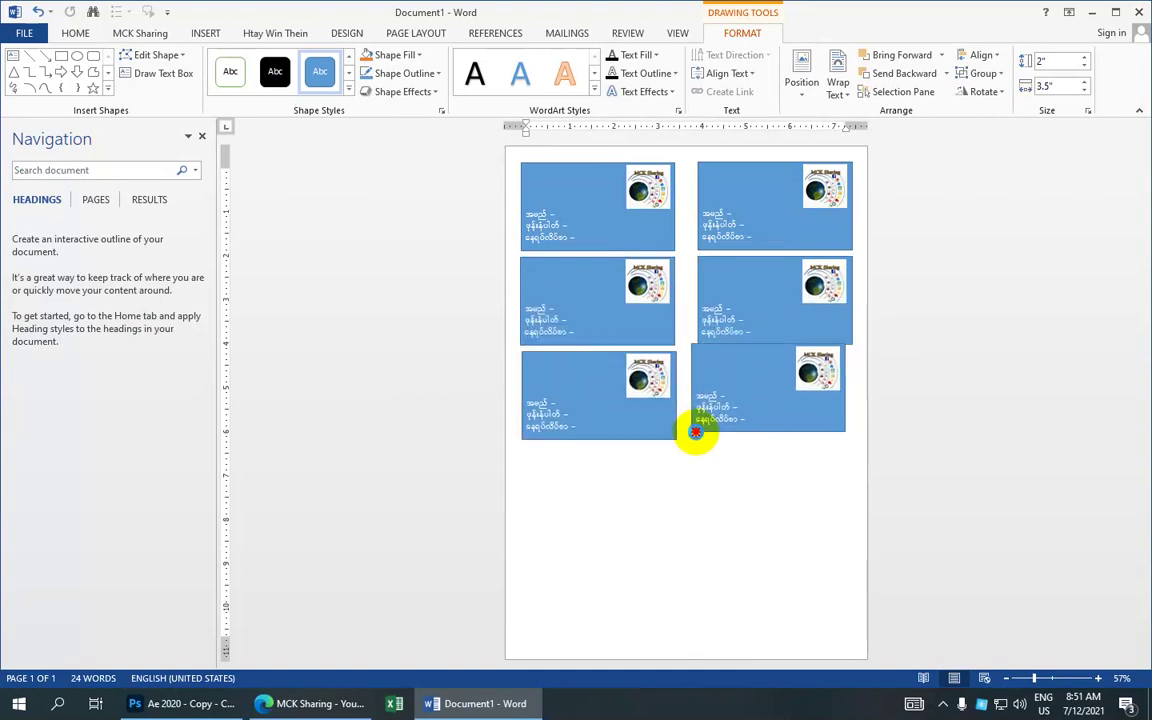
{"action": "left_click_drag", "start_coordinate": [696, 432], "coordinate": [700, 434]}
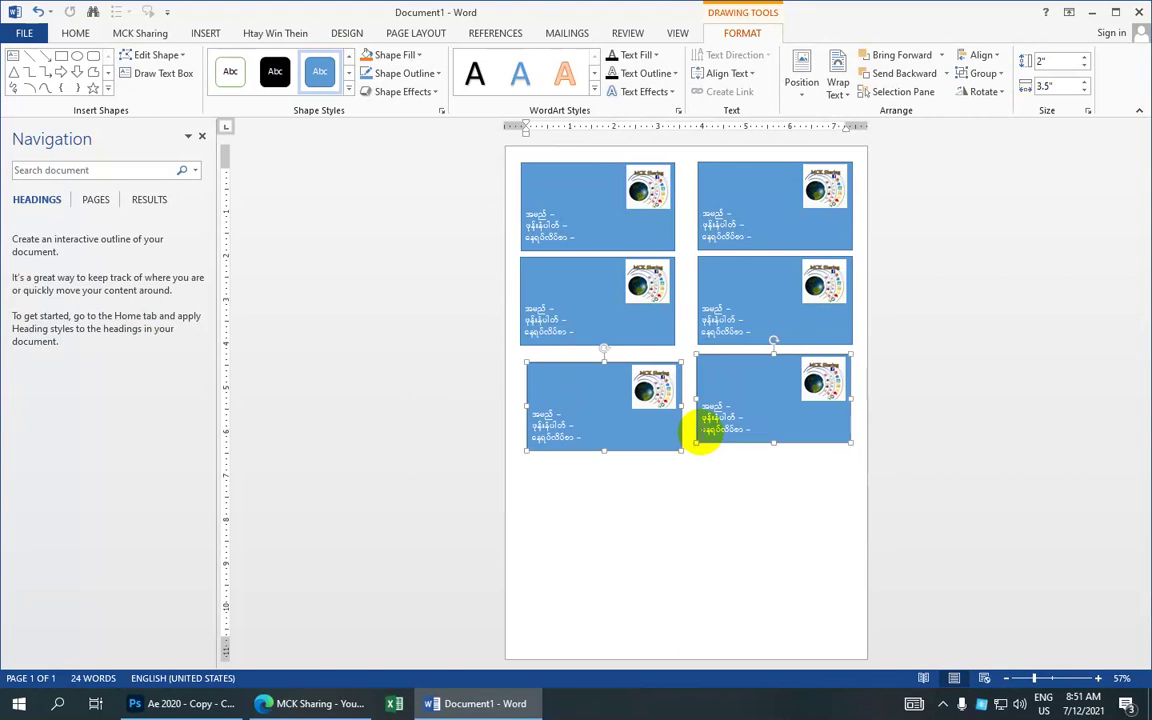
{"action": "left_click", "coordinate": [691, 365]}
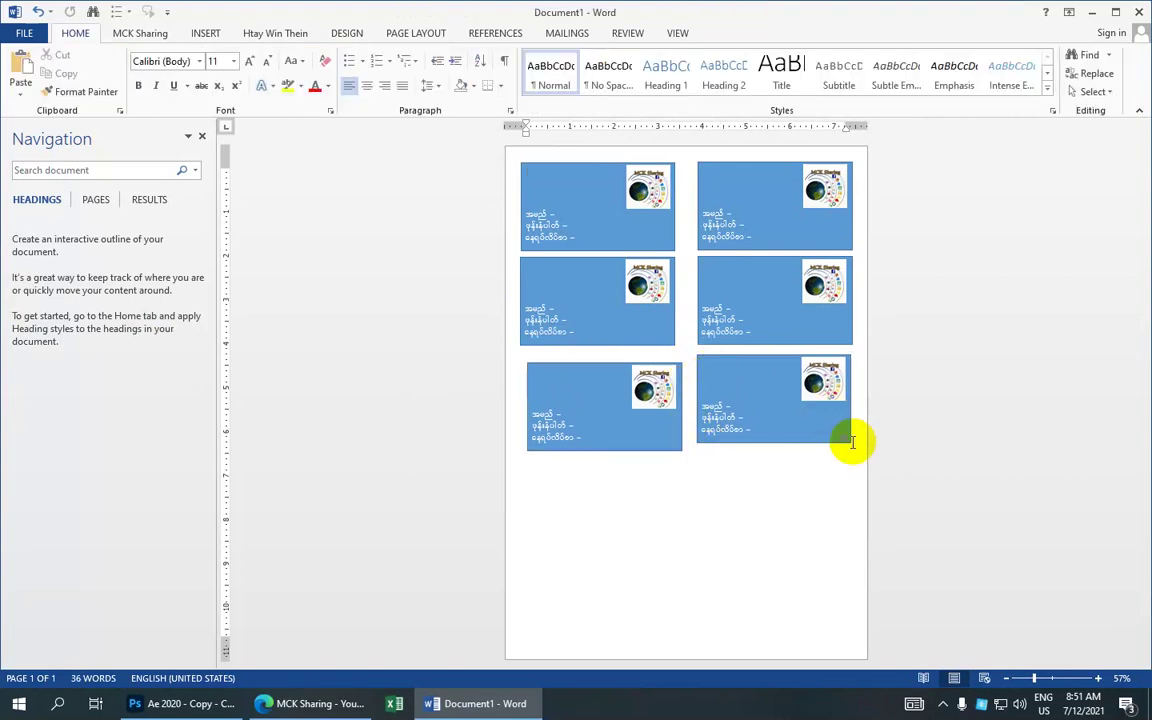
Step: Nudge the lower-left card up and left into line with the column above
{"action": "left_click", "coordinate": [665, 376]}
{"action": "left_click", "coordinate": [672, 425]}
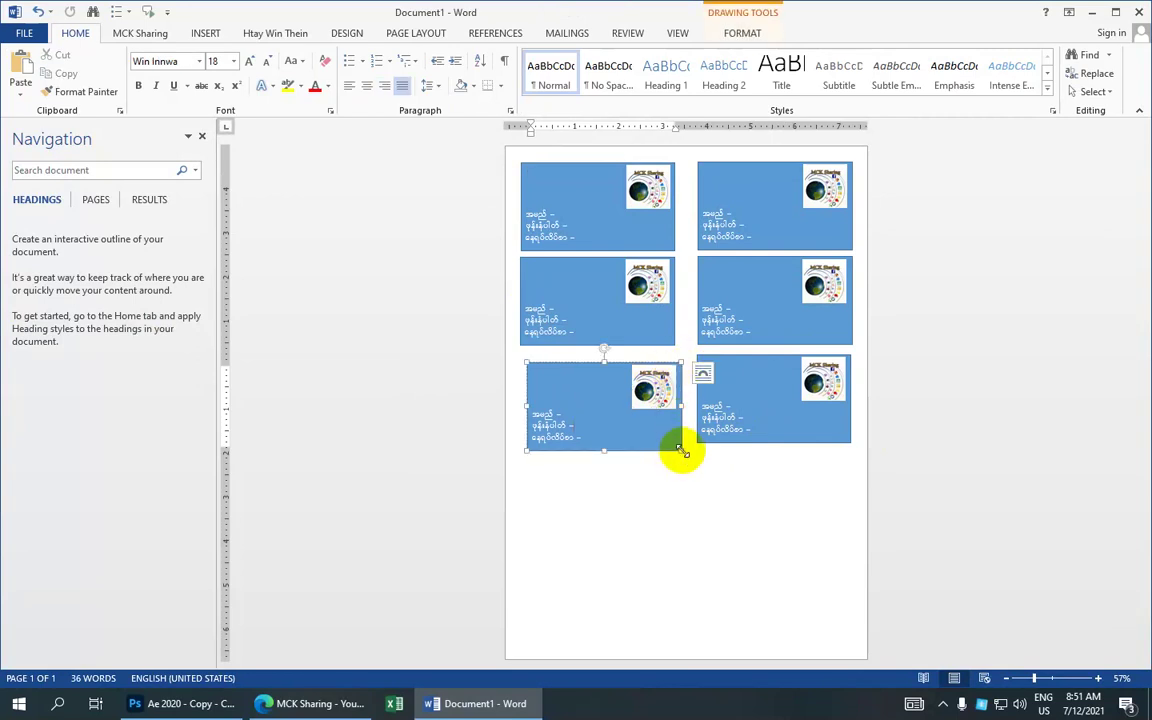
{"action": "left_click", "coordinate": [681, 447]}
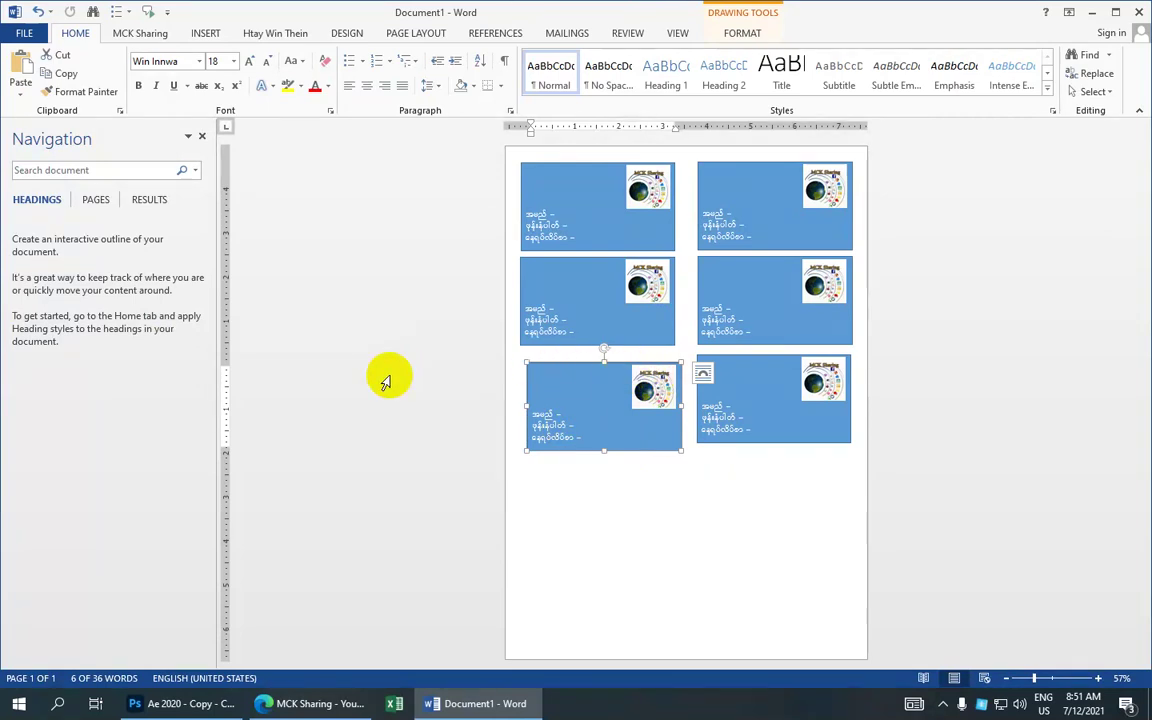
{"action": "key", "text": "Up"}
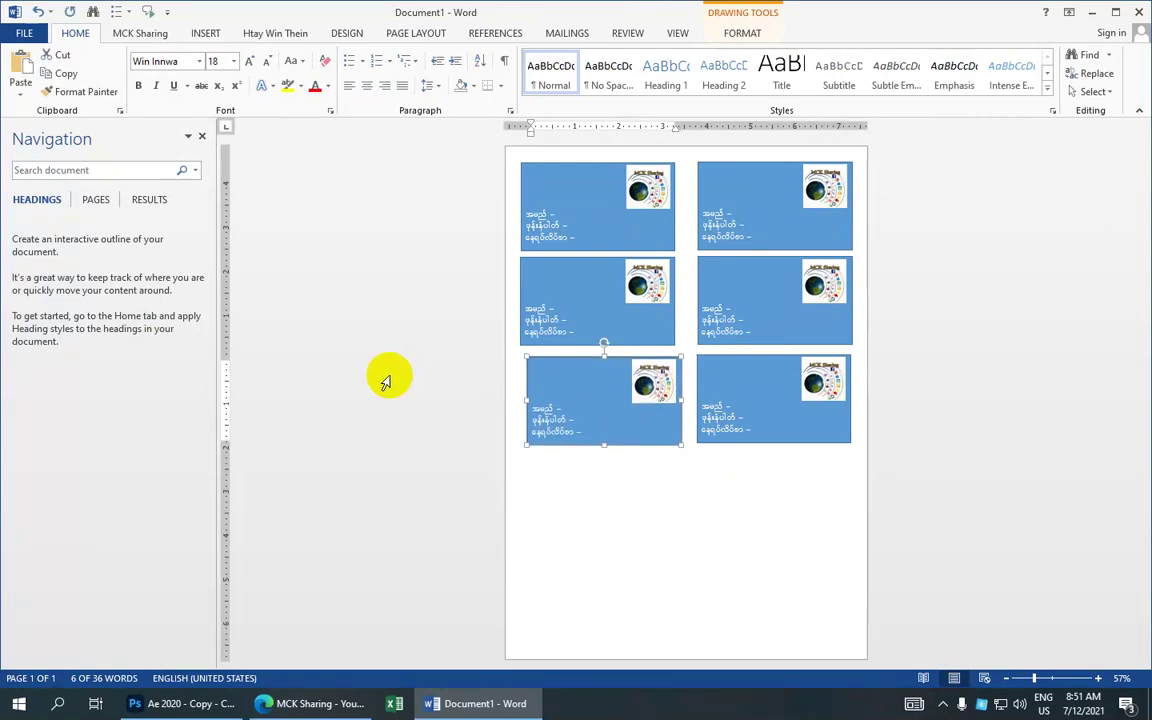
{"action": "key", "text": "Left"}
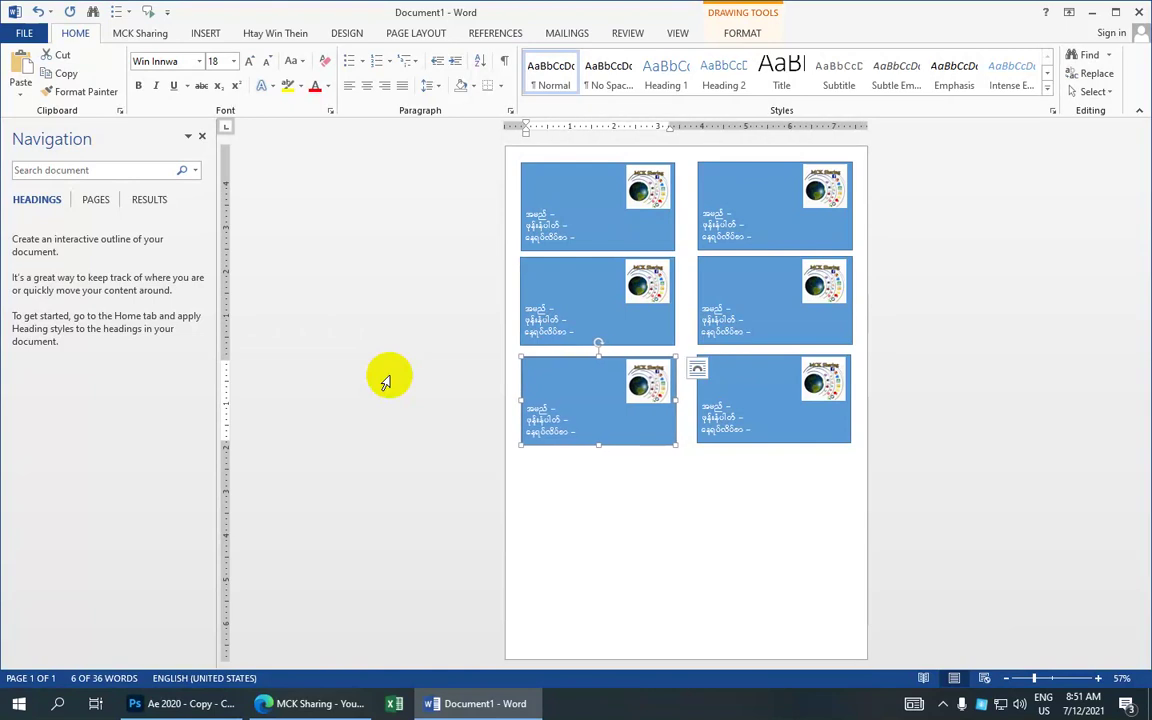
{"action": "key", "text": "ctrl+Up"}
{"action": "key", "text": "ctrl+Up"}
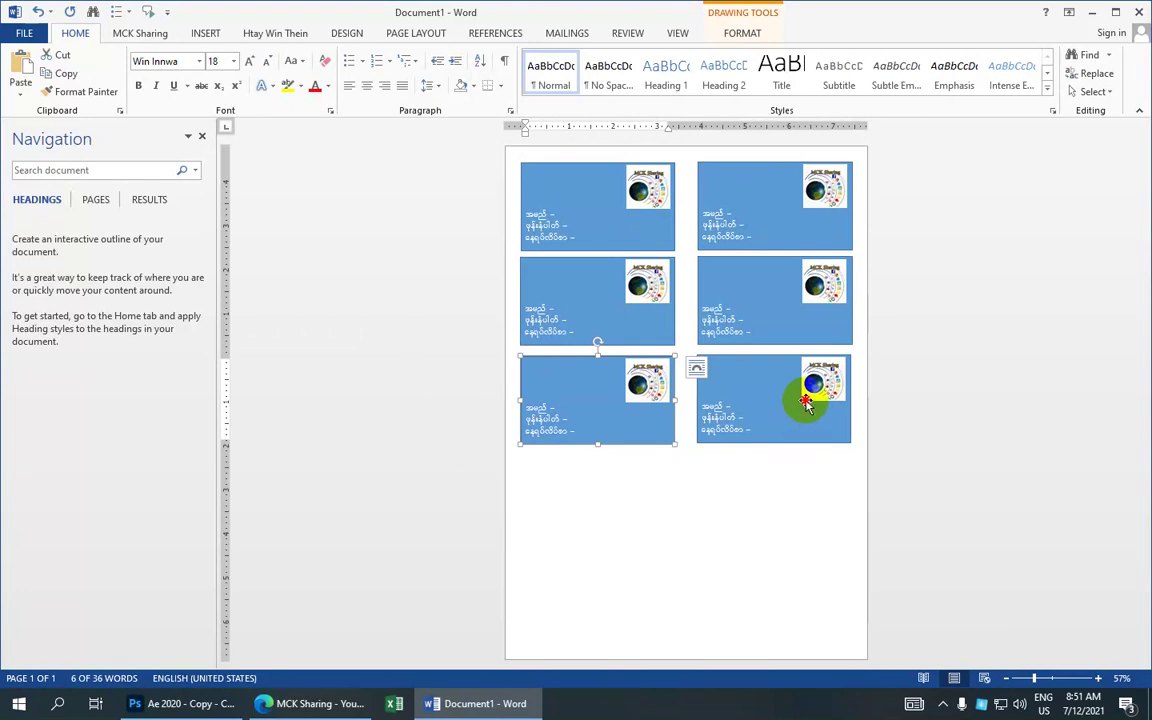
Step: Nudge the lower-right card slightly right to align with its column
{"action": "left_click", "coordinate": [807, 396]}
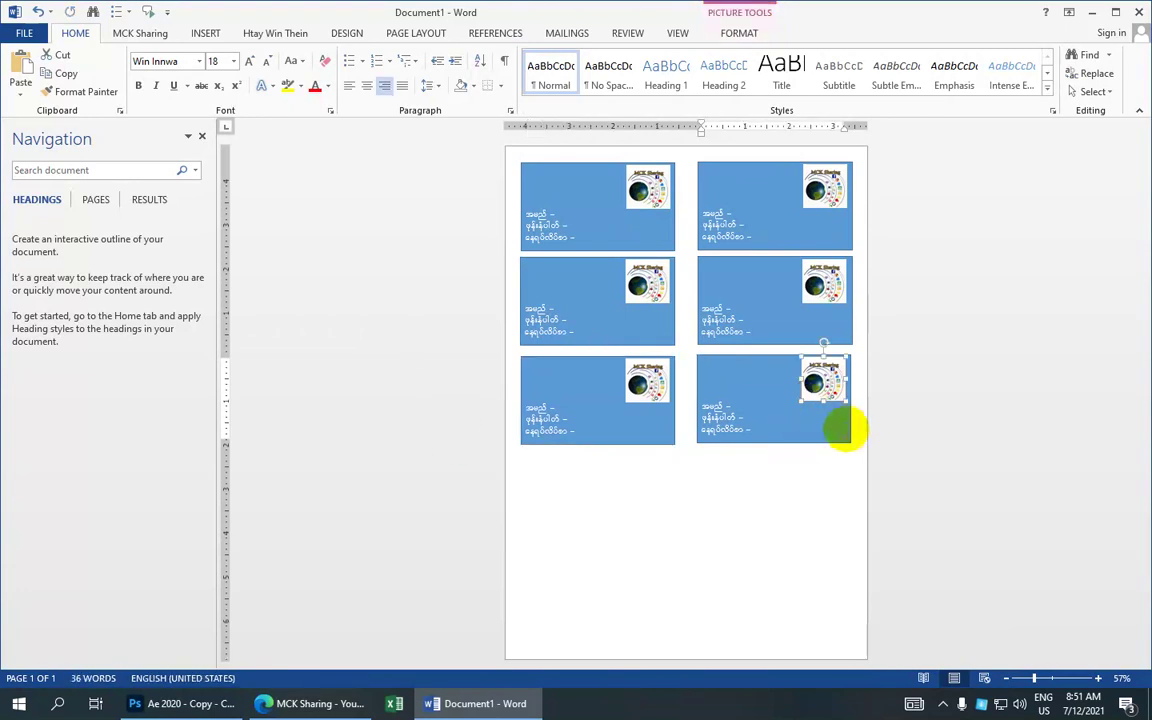
{"action": "left_click", "coordinate": [848, 441]}
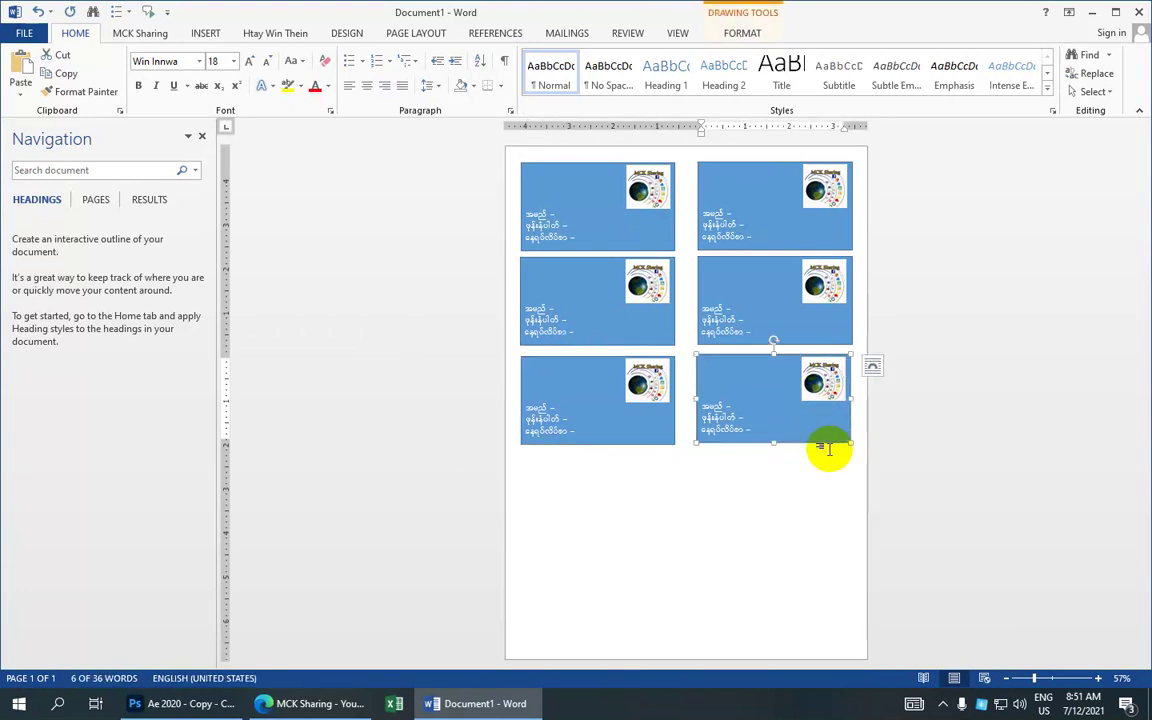
{"action": "key", "text": "ctrl+Right"}
{"action": "key", "text": "ctrl+Right"}
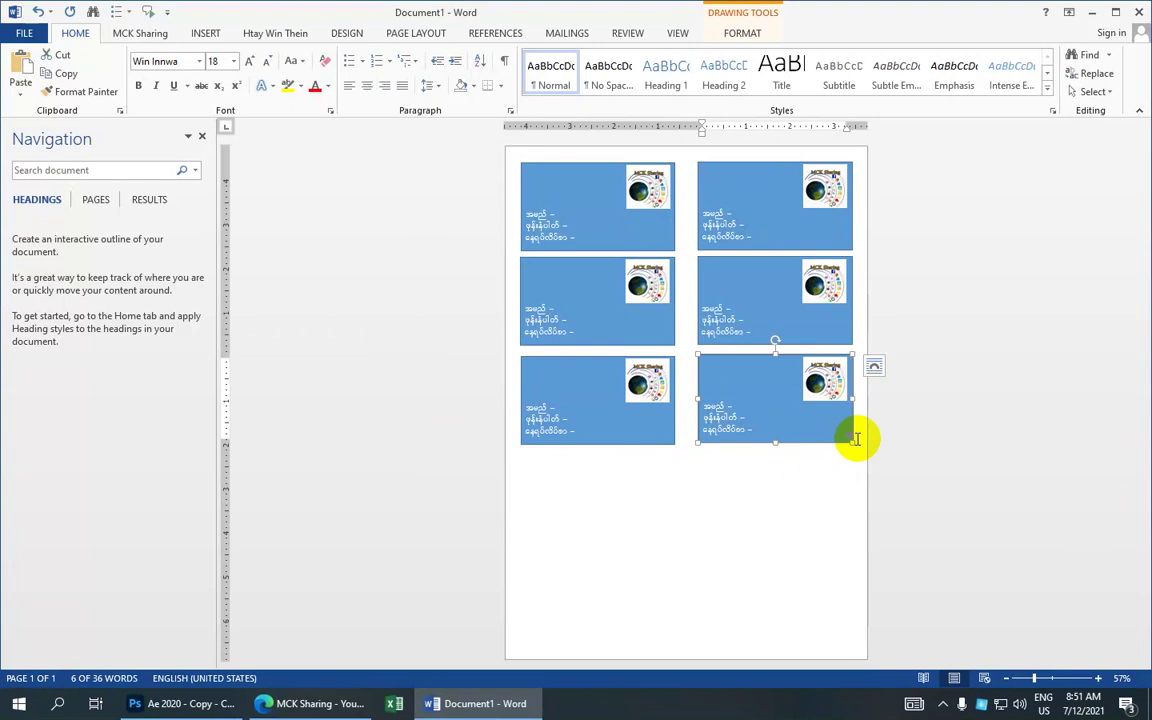
Step: Copy cards down and across to build a fourth row of two
{"action": "mouse_move", "coordinate": [856, 438]}
{"action": "left_mouse_down"}
{"action": "mouse_move", "coordinate": [777, 527]}
{"action": "mouse_move", "coordinate": [668, 549]}
{"action": "left_mouse_up"}
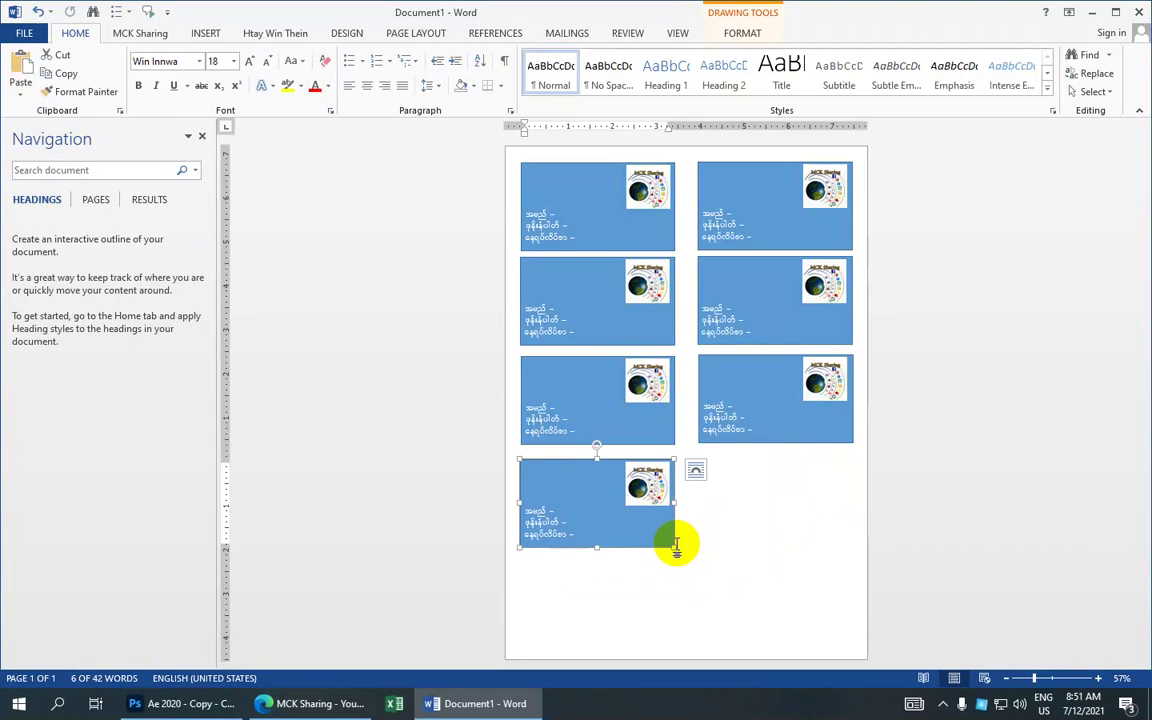
{"action": "left_click_drag", "start_coordinate": [674, 544], "coordinate": [840, 545]}
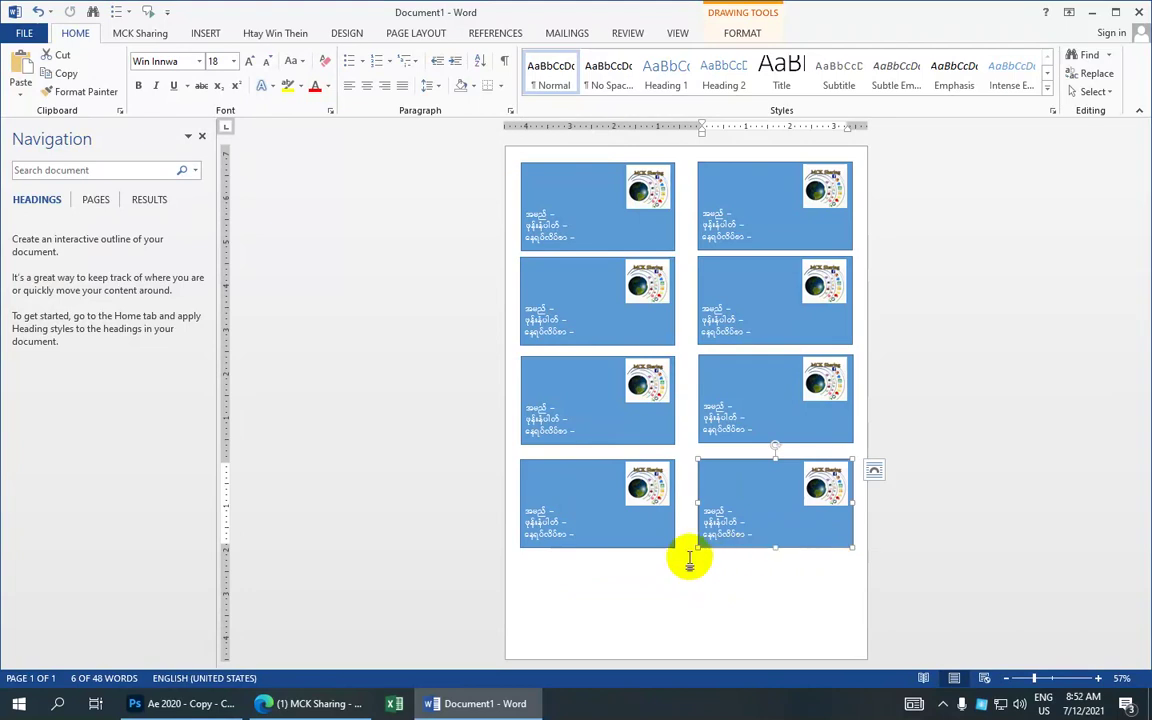
{"action": "left_click", "coordinate": [874, 470]}
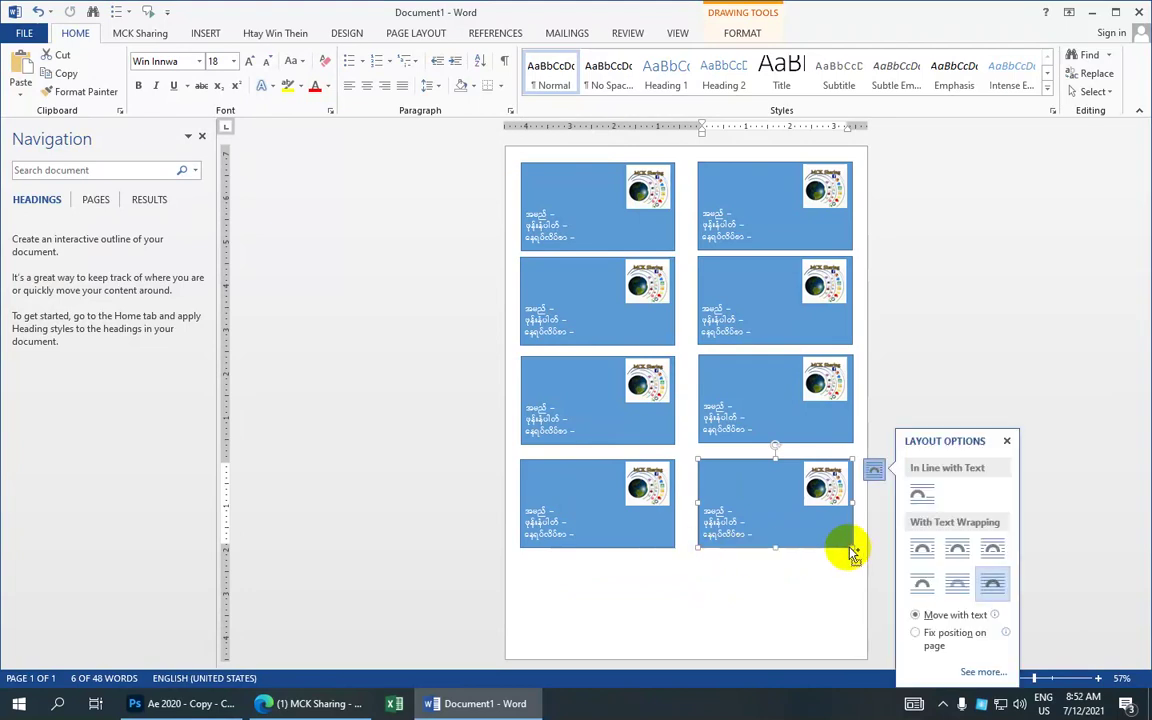
Step: Add a fifth row of two cards, nudge the bottom-left one right, and preview printing
{"action": "mouse_move", "coordinate": [850, 546]}
{"action": "left_mouse_down"}
{"action": "mouse_move", "coordinate": [860, 609]}
{"action": "mouse_move", "coordinate": [851, 648]}
{"action": "left_mouse_up"}
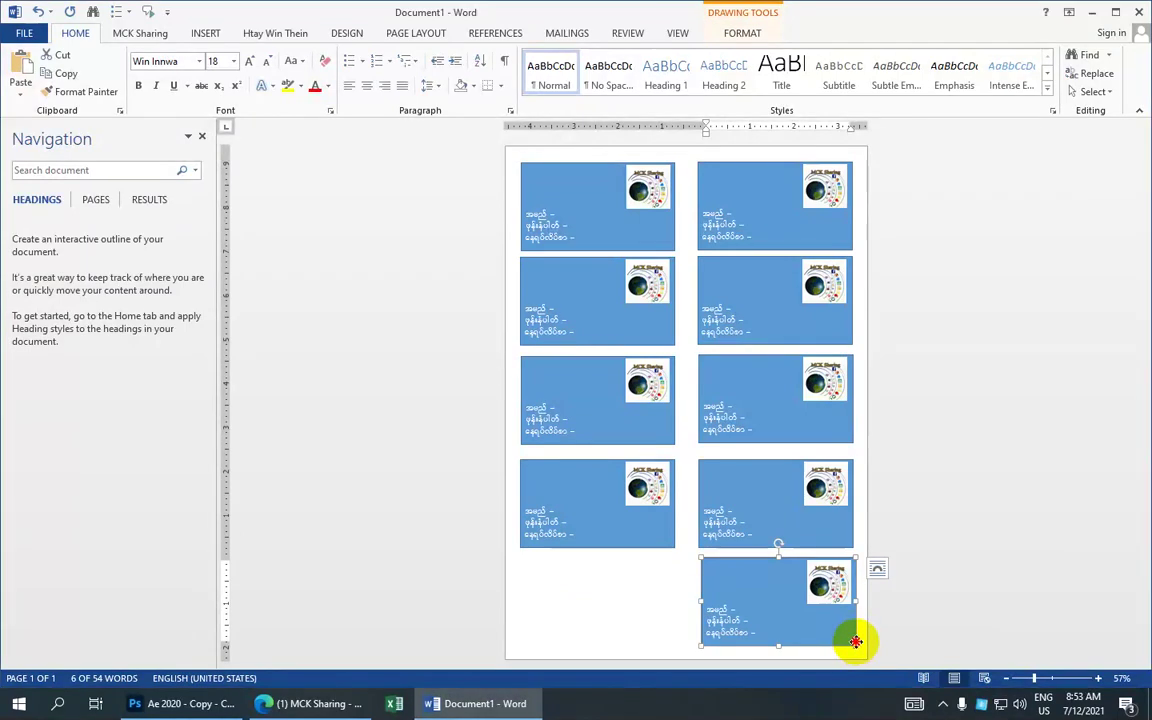
{"action": "left_click_drag", "start_coordinate": [860, 648], "coordinate": [674, 641]}
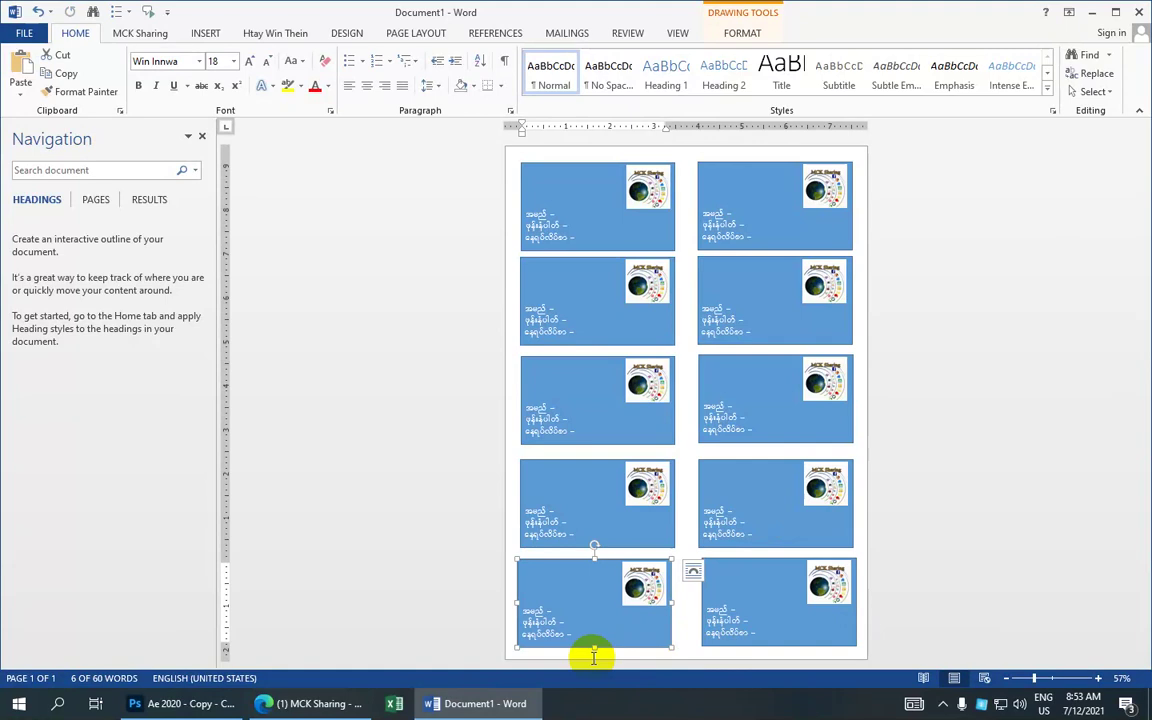
{"action": "key", "text": "Right"}
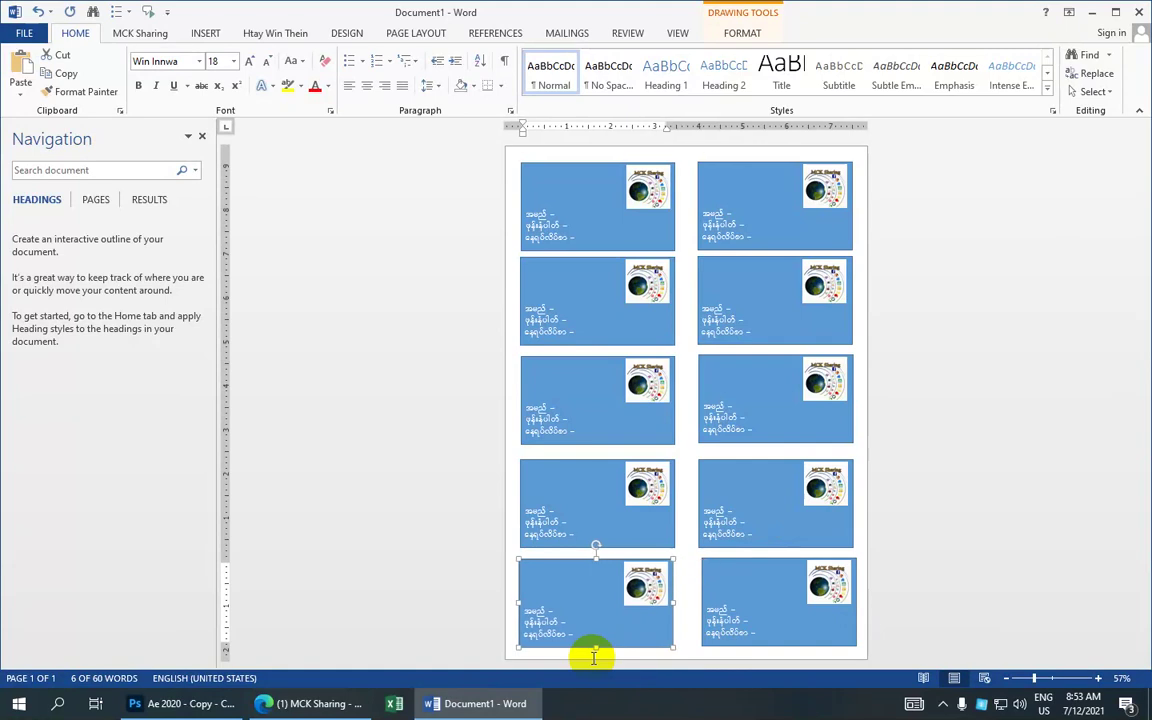
{"action": "key", "text": "Right"}
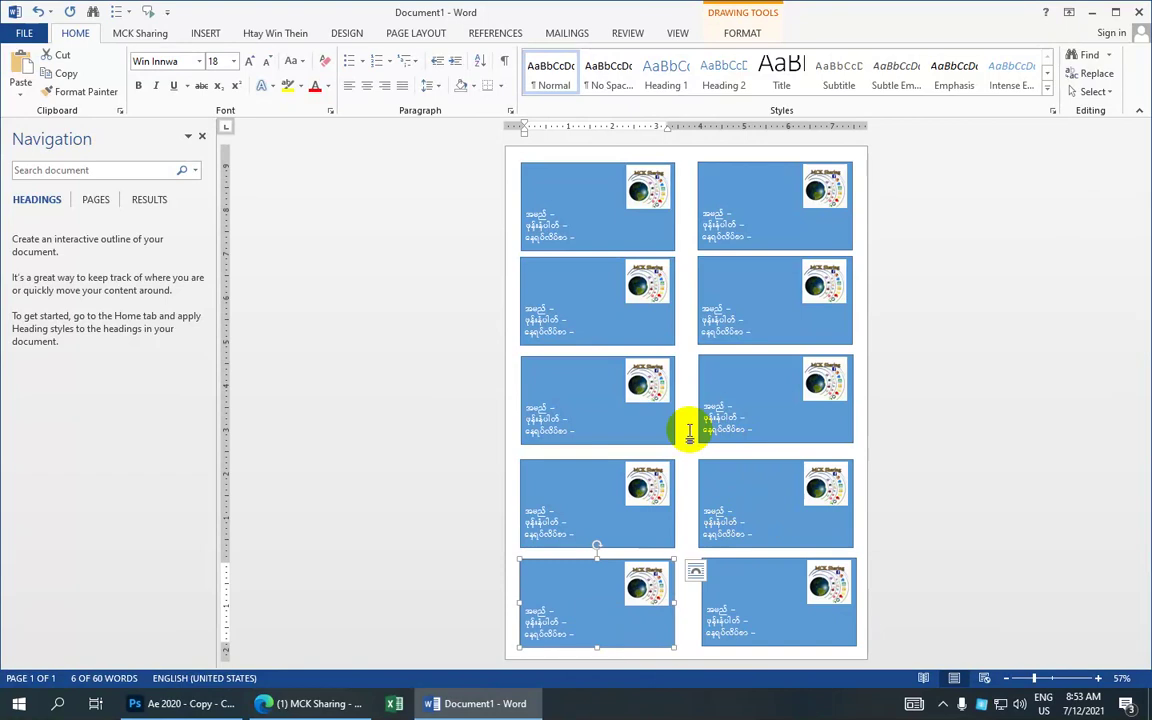
{"action": "key", "text": "ctrl+p"}
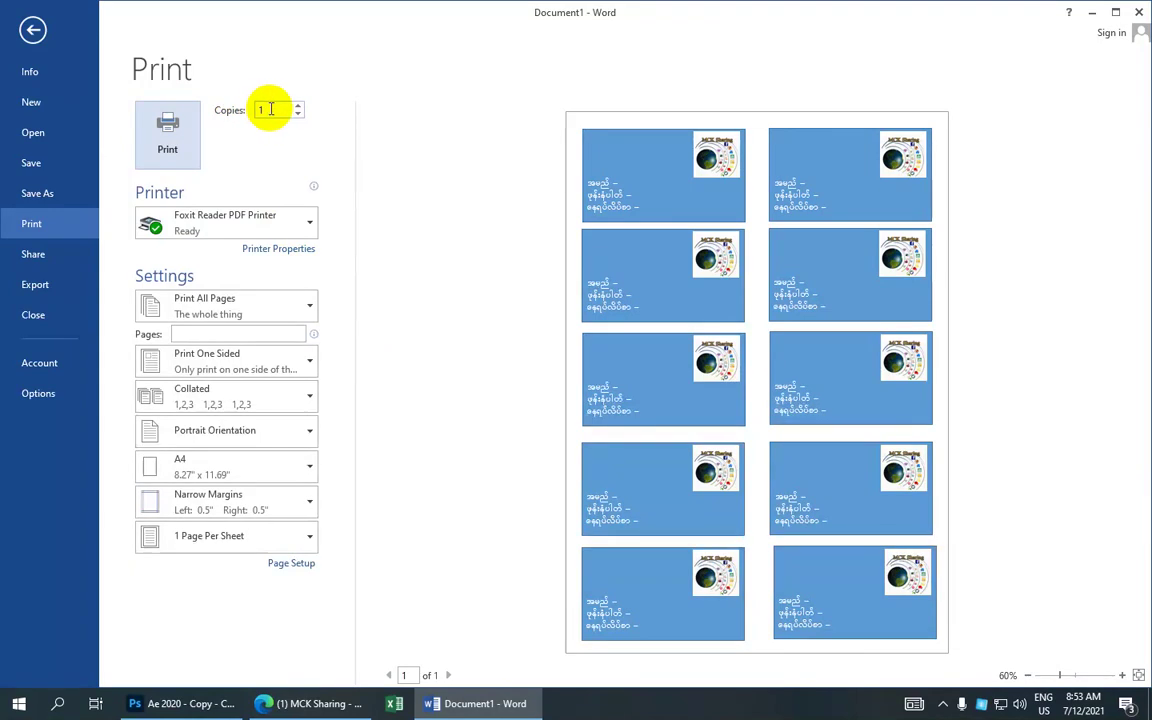
Step: Change the Copies value to 4, then close Word but cancel to keep the document open
{"action": "double_click", "coordinate": [270, 109]}
{"action": "type", "text": "4"}
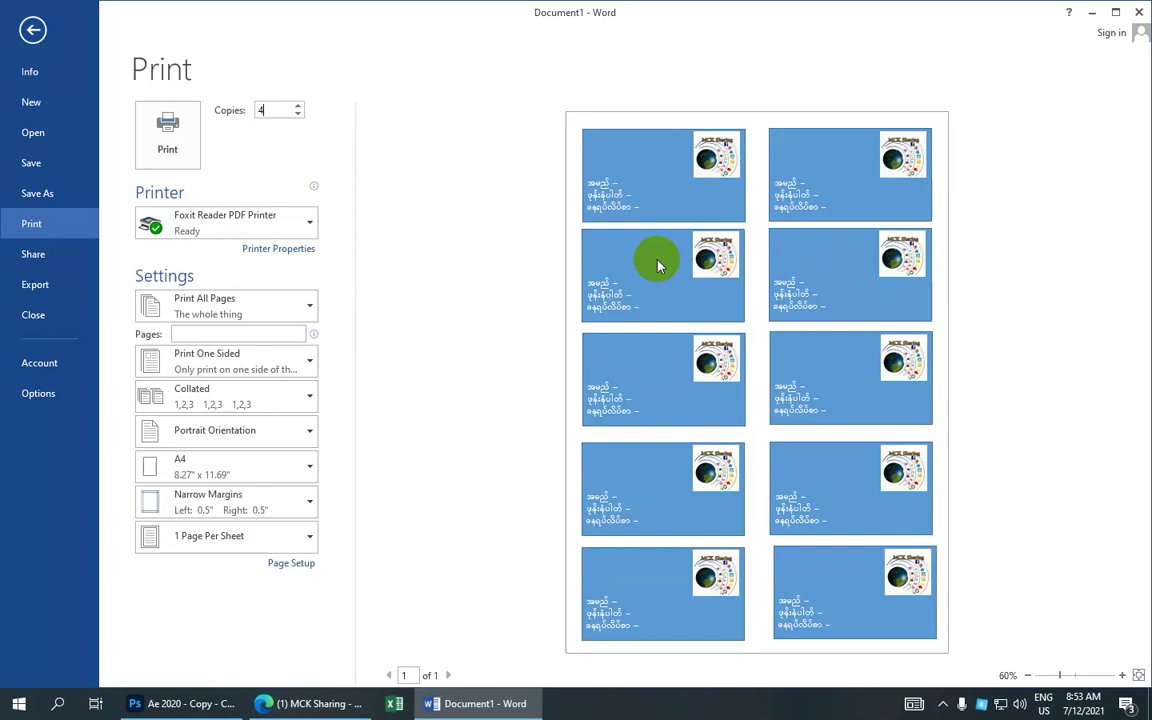
{"action": "left_click", "coordinate": [1139, 12]}
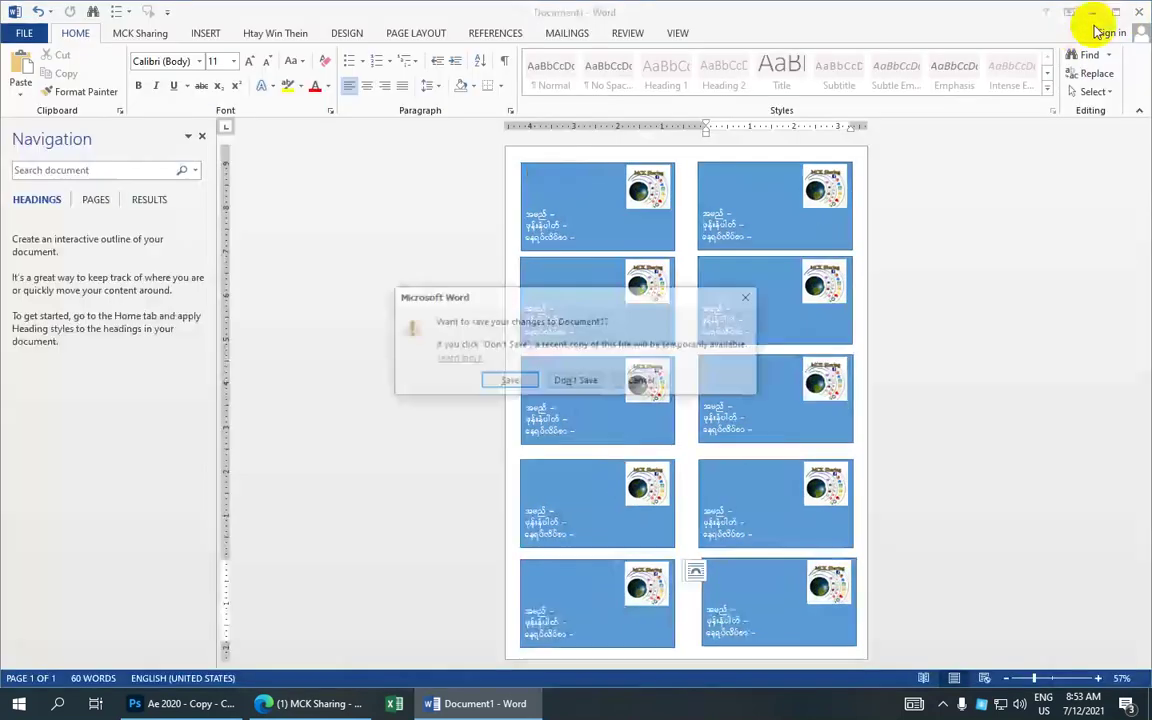
{"action": "left_click", "coordinate": [642, 382]}
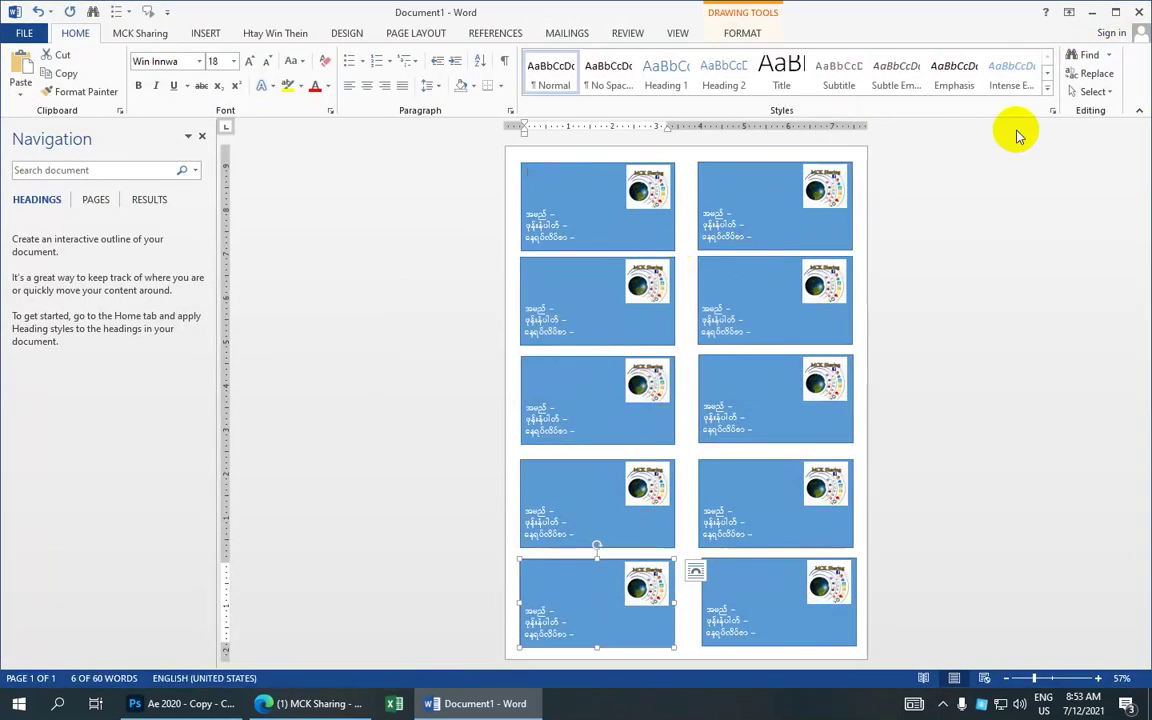
Step: Minimize Word and refresh the desktop four times from its context menu
{"action": "left_click", "coordinate": [1092, 12]}
{"action": "right_click", "coordinate": [639, 207]}
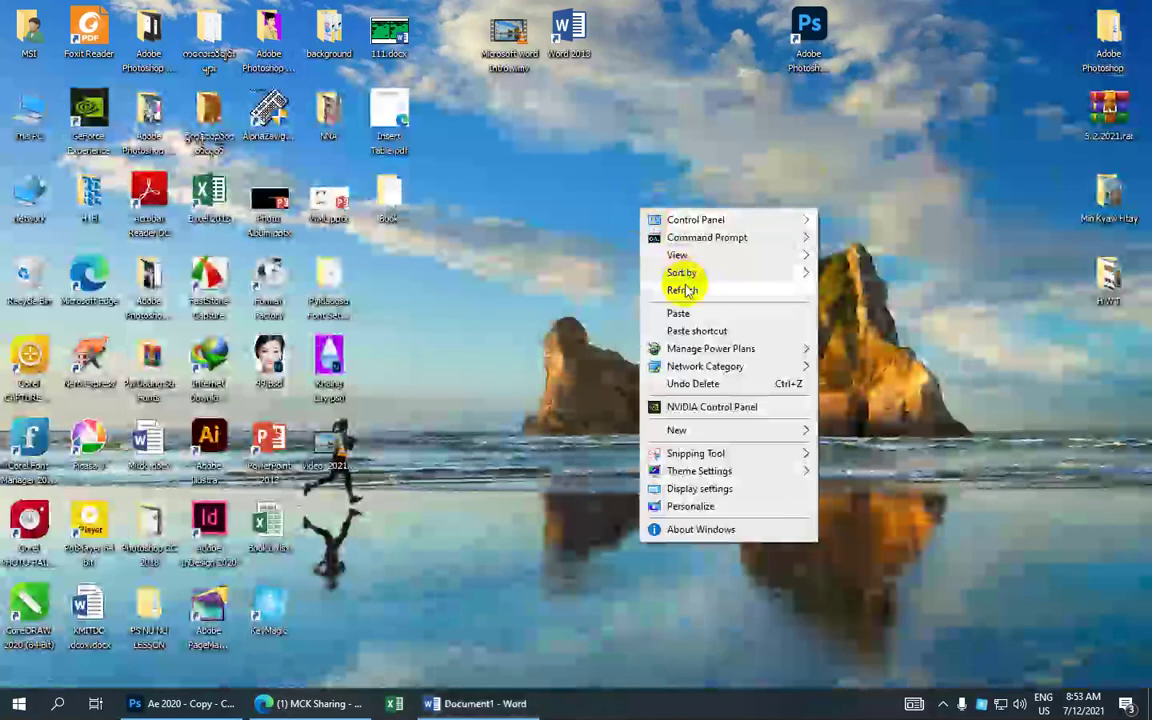
{"action": "left_click", "coordinate": [686, 290]}
{"action": "right_click", "coordinate": [514, 186]}
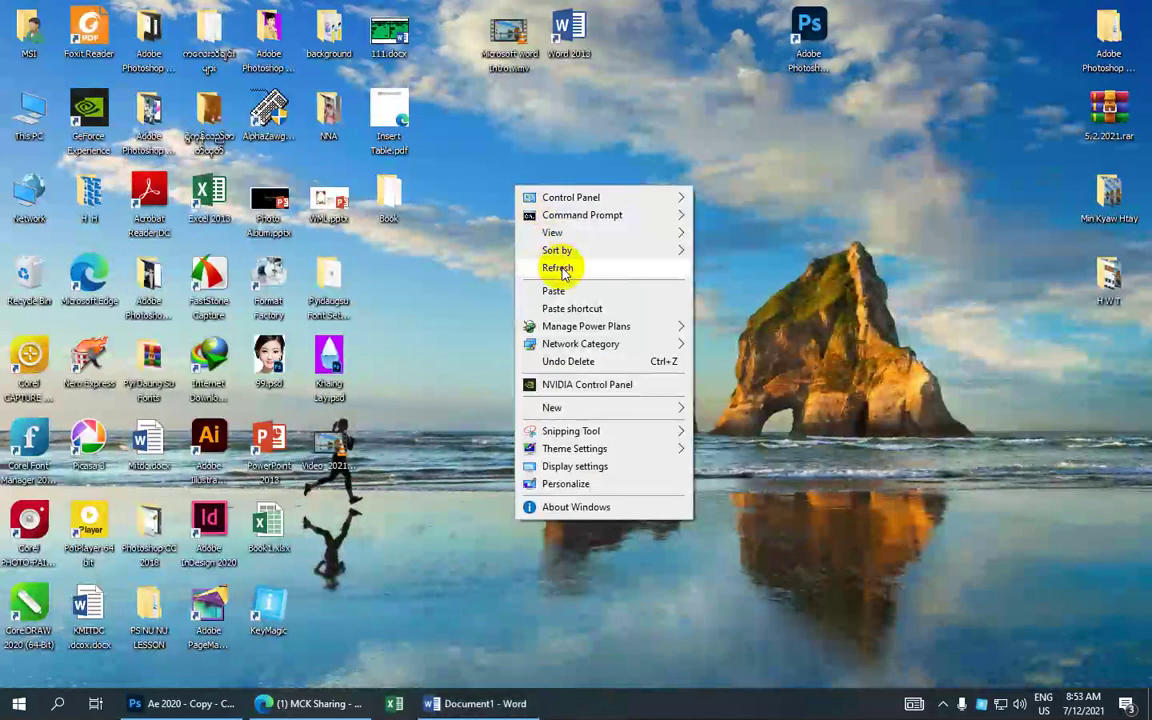
{"action": "left_click", "coordinate": [563, 272]}
{"action": "right_click", "coordinate": [540, 172]}
{"action": "left_click", "coordinate": [568, 255]}
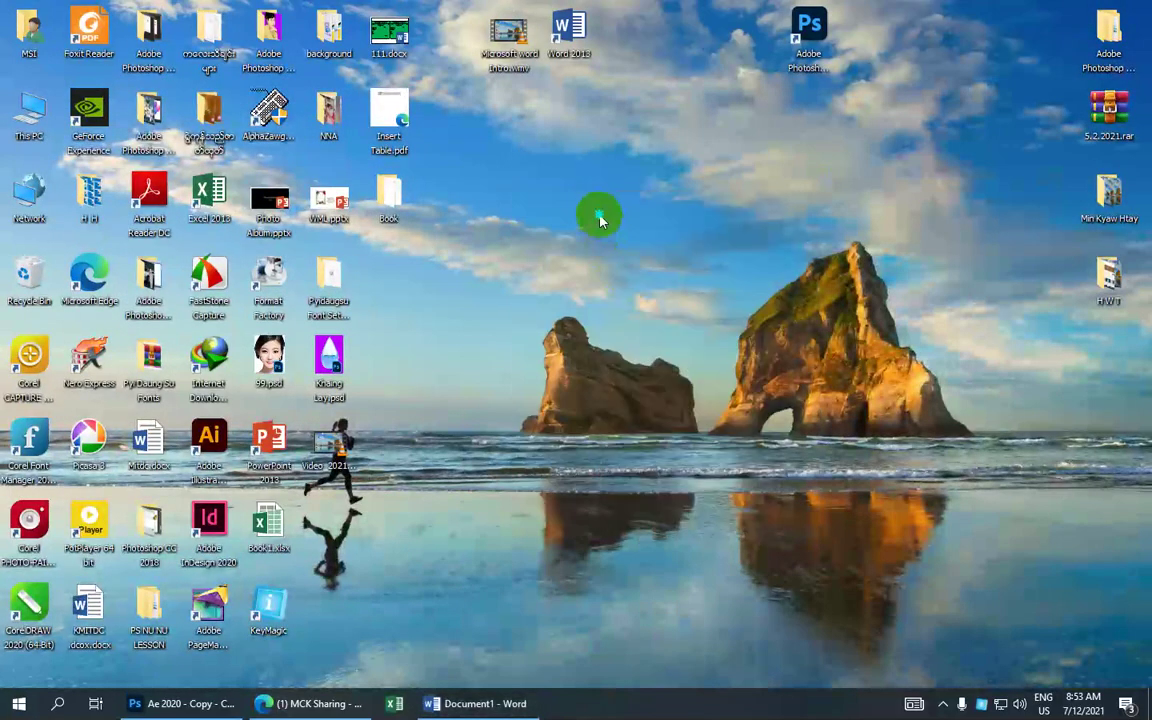
{"action": "right_click", "coordinate": [600, 220]}
{"action": "left_click", "coordinate": [630, 295]}
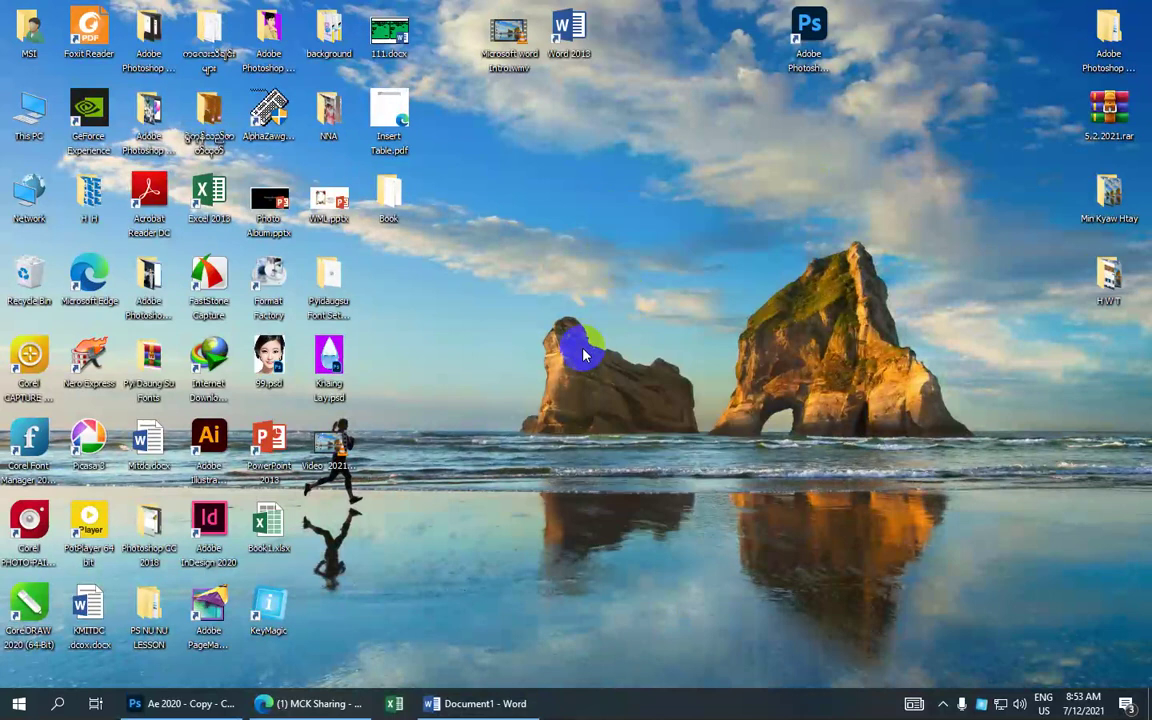